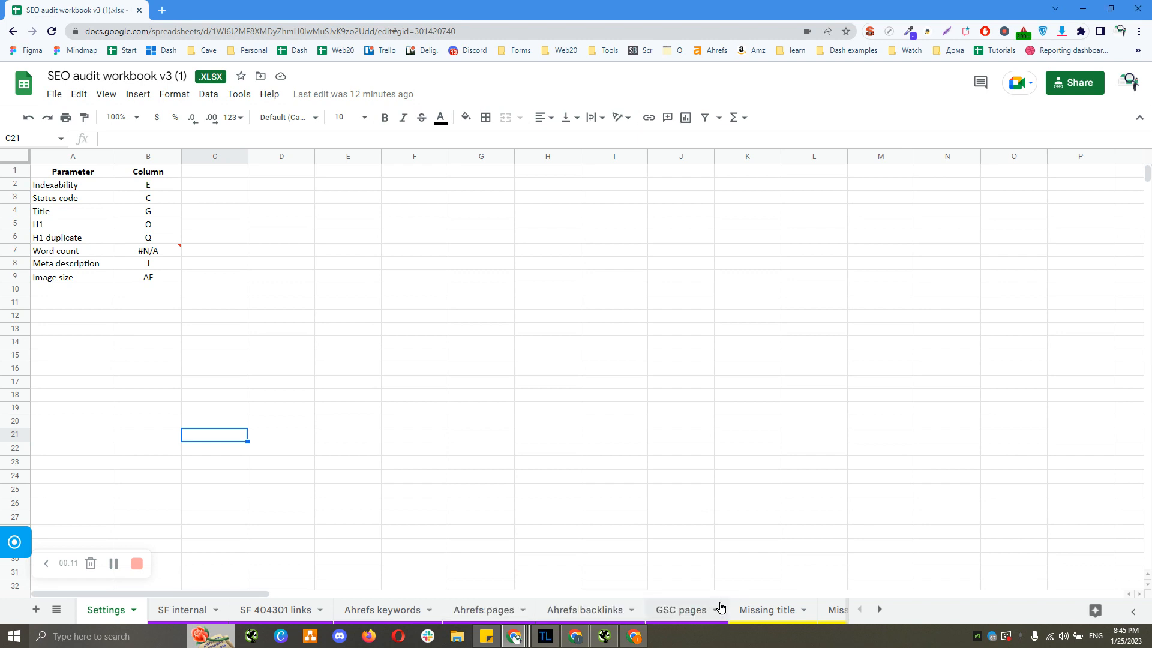
pyautogui.click(573, 377)
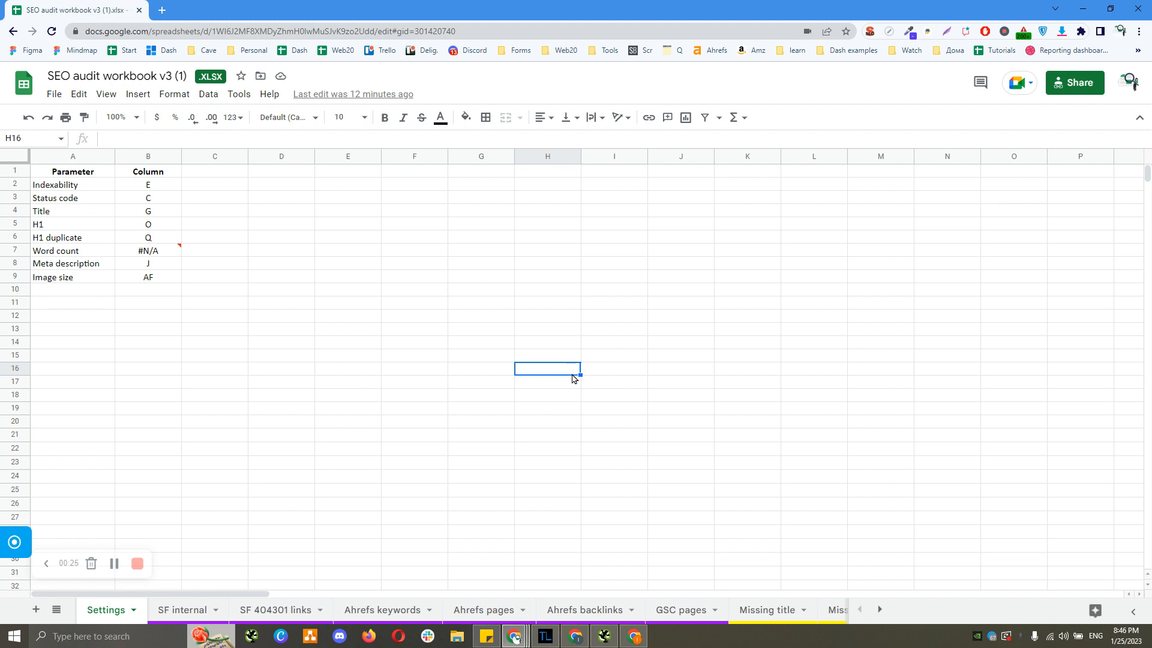
pyautogui.click(306, 331)
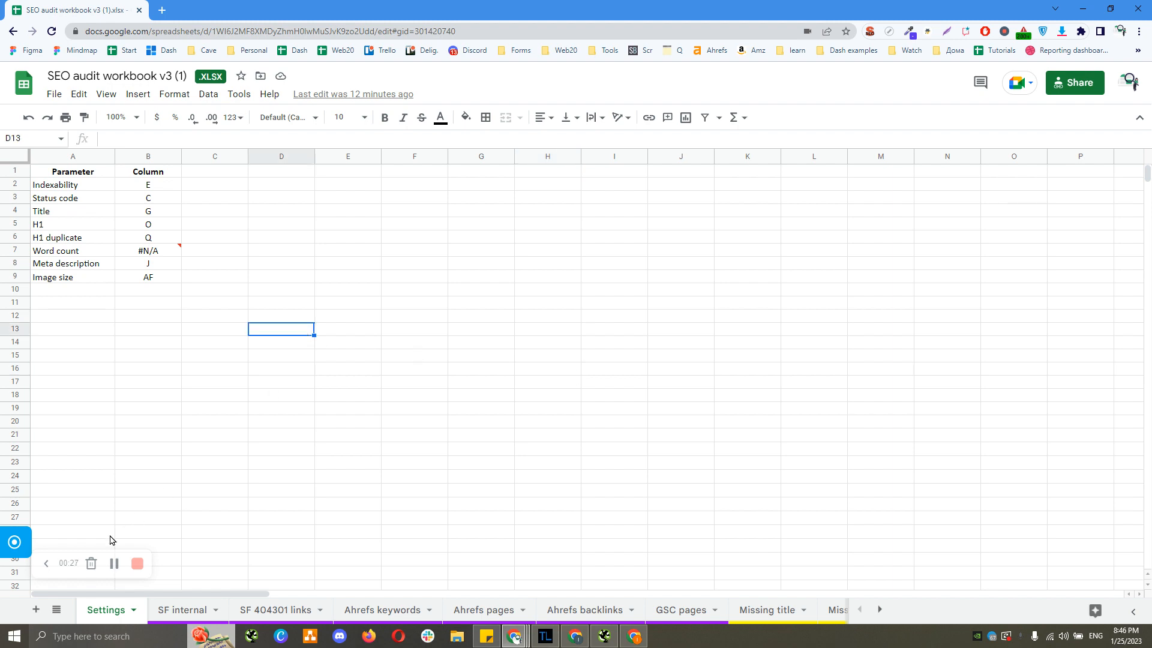
pyautogui.click(45, 565)
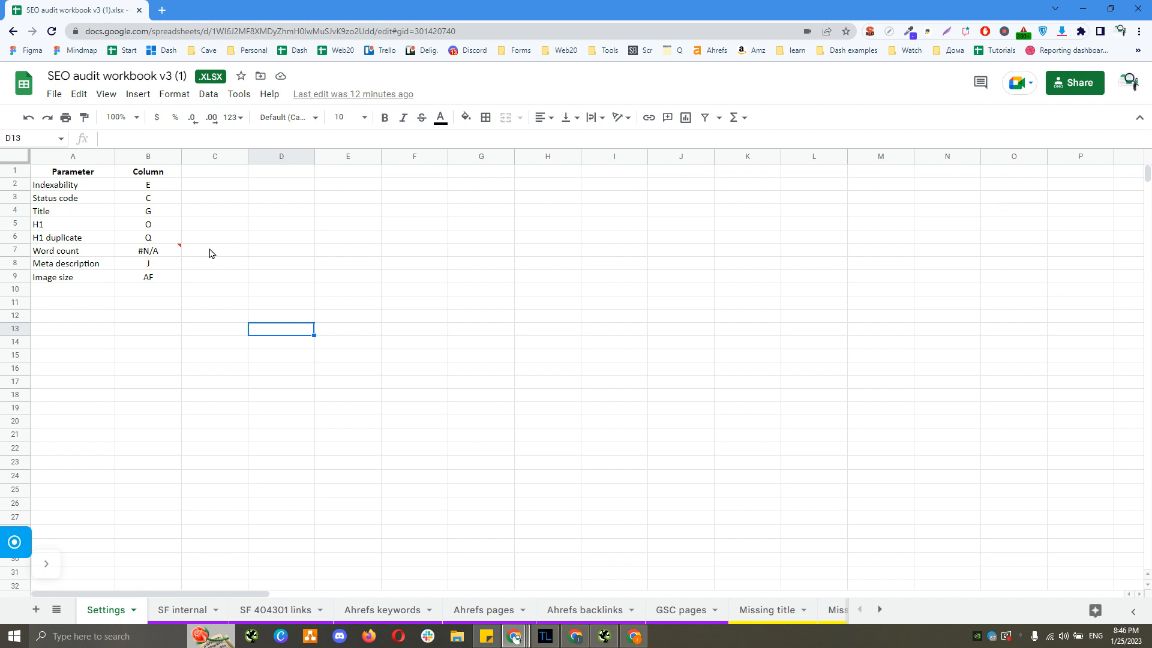
pyautogui.click(338, 280)
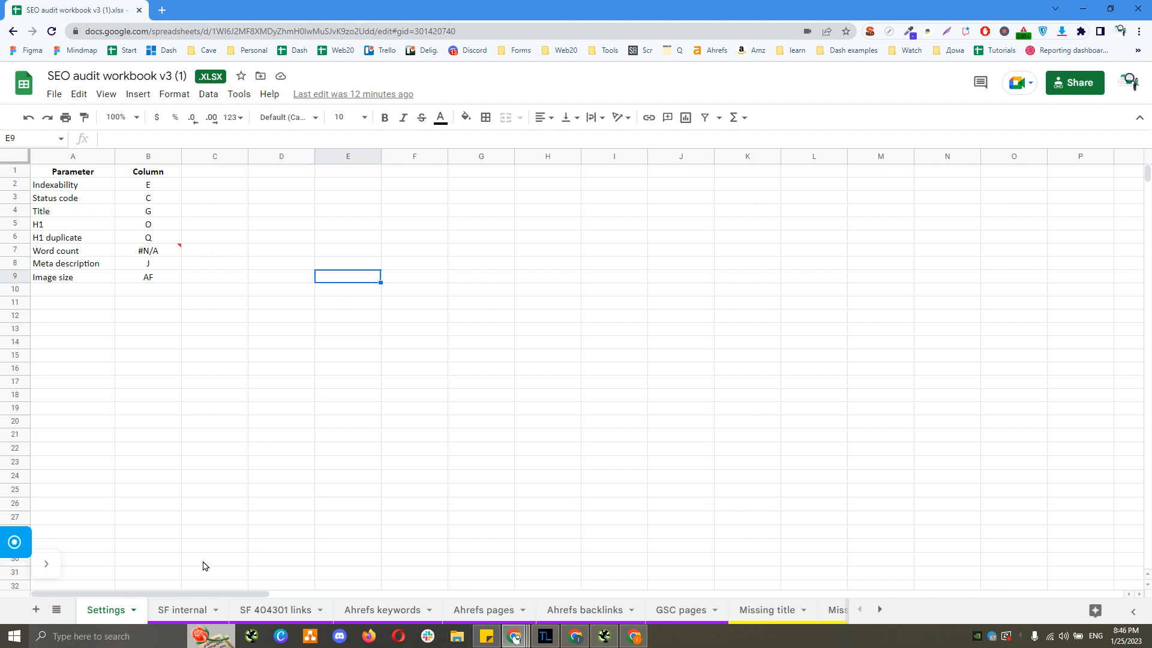
# Look through the SF internal, Duplicate H1, Missing title and Missing H1 sheets of the audit workbook.
pyautogui.click(187, 610)
pyautogui.click(68, 174)
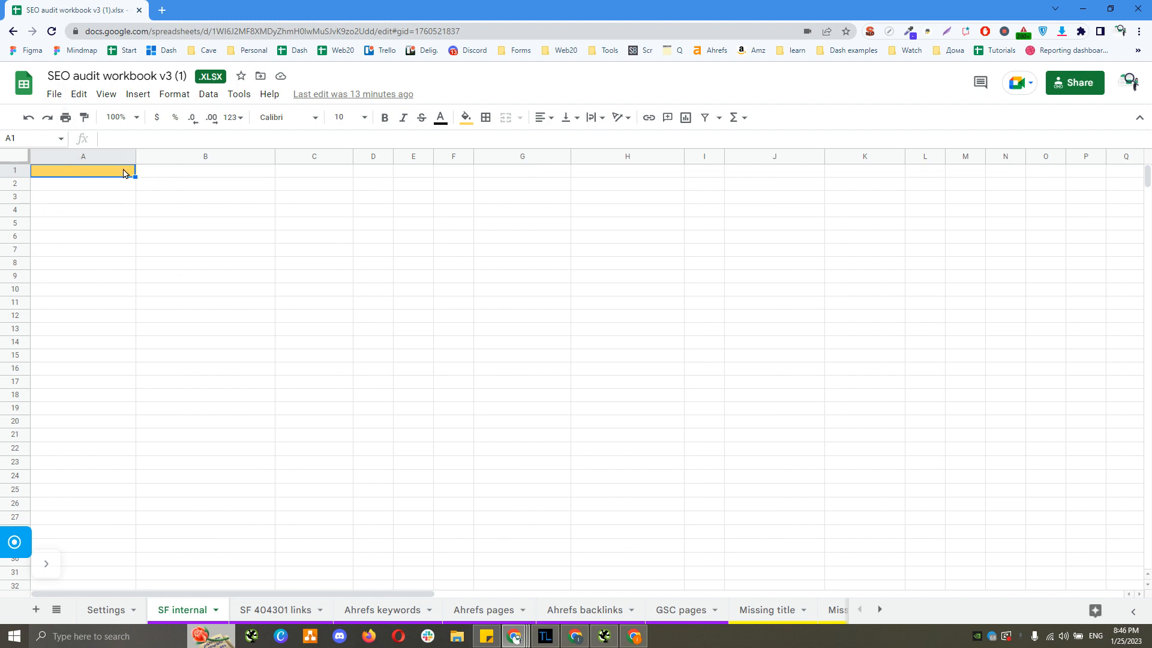
pyautogui.scroll(-3, 657, 605)
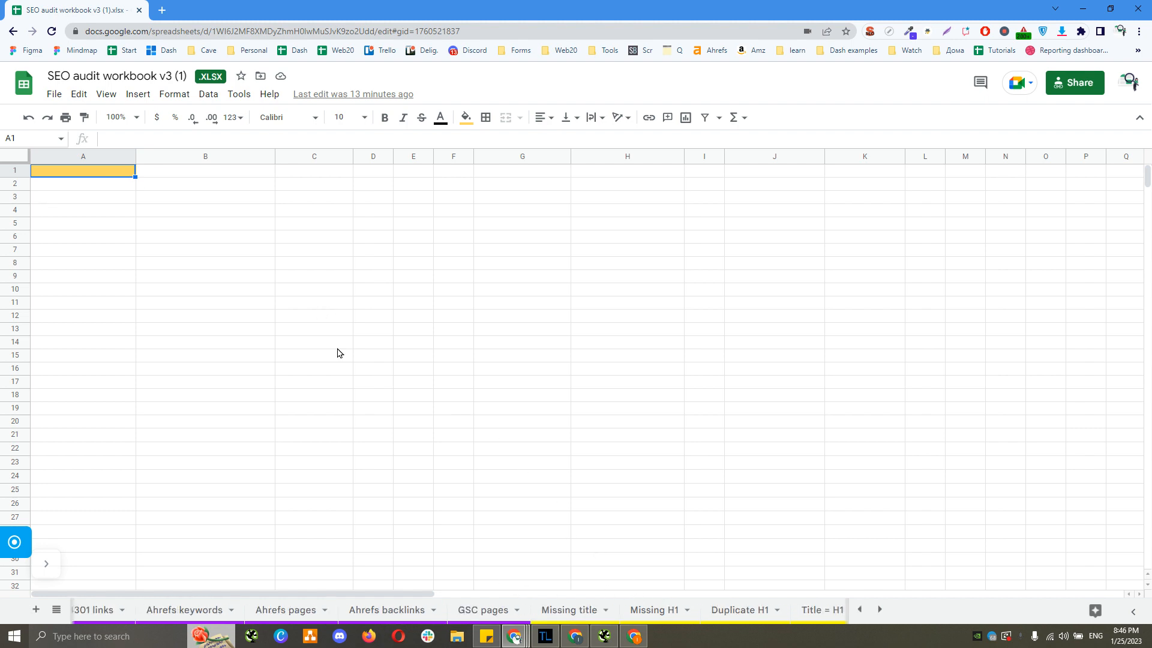
pyautogui.click(739, 611)
pyautogui.click(275, 214)
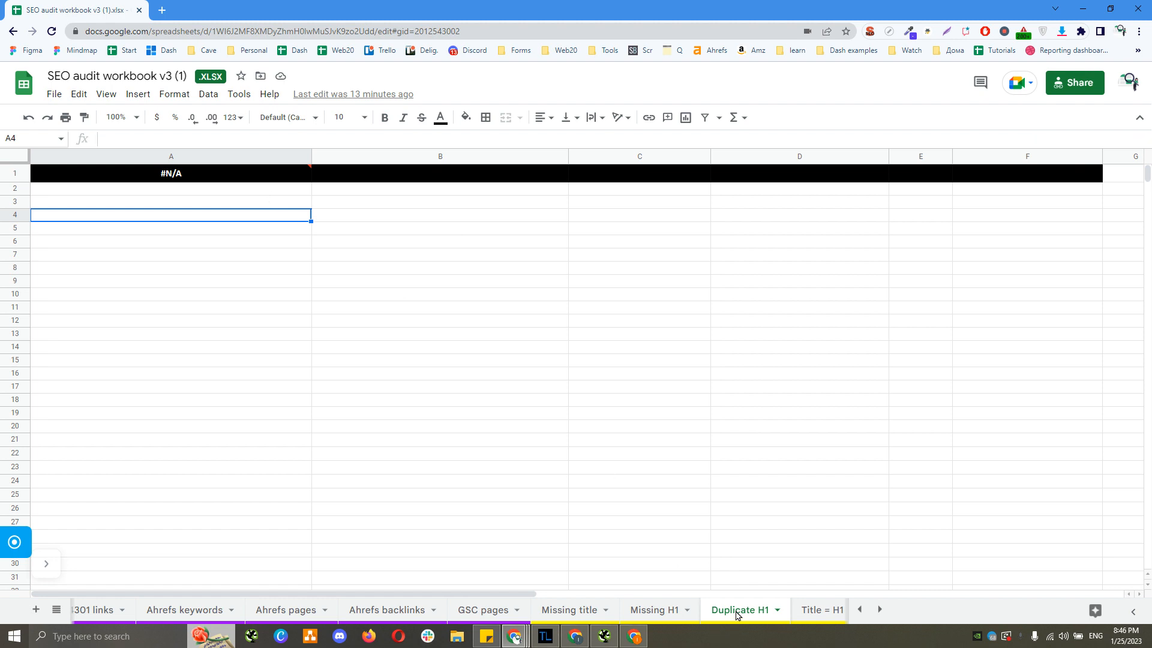
pyautogui.click(569, 608)
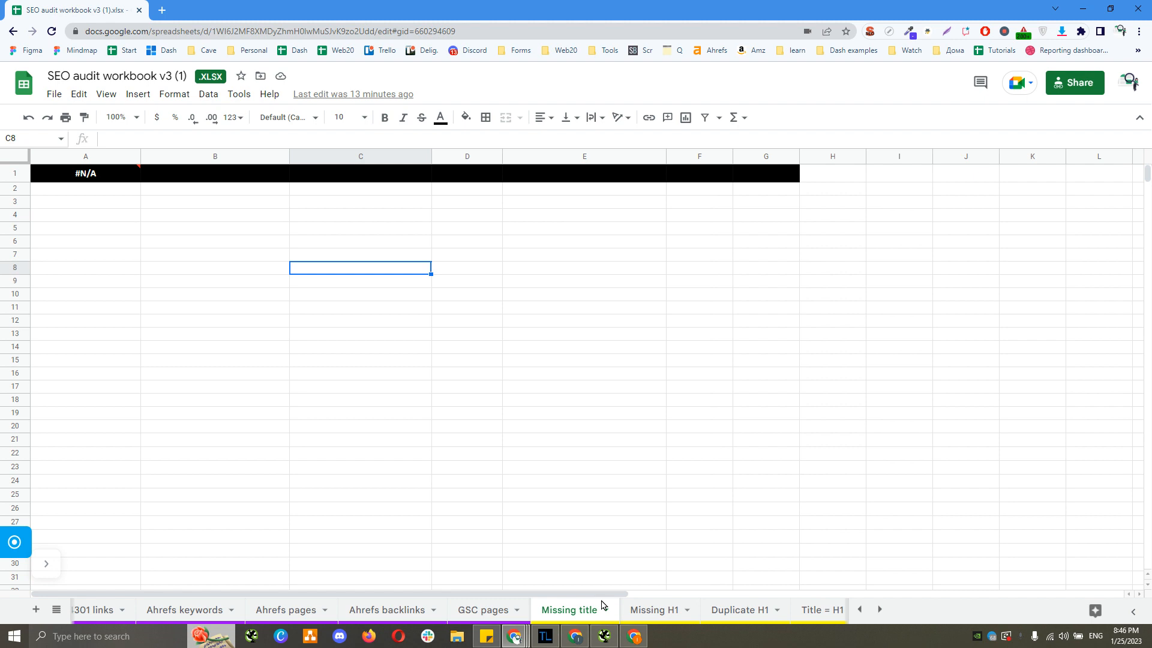
pyautogui.click(657, 608)
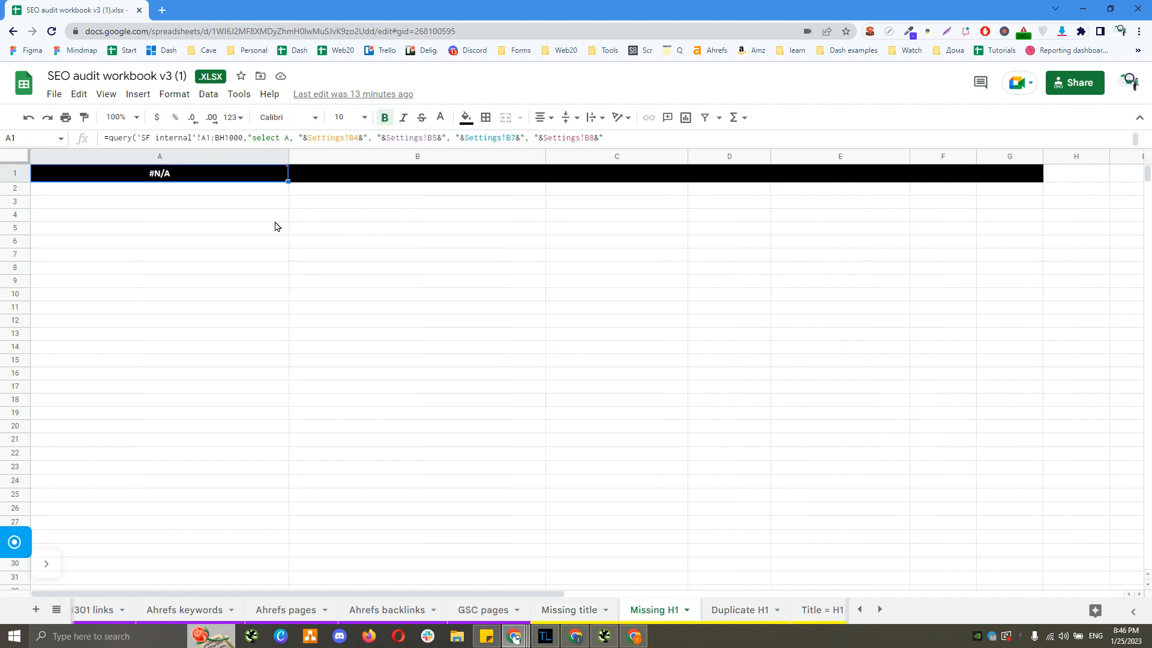
pyautogui.click(590, 322)
pyautogui.scroll(3, 733, 615)
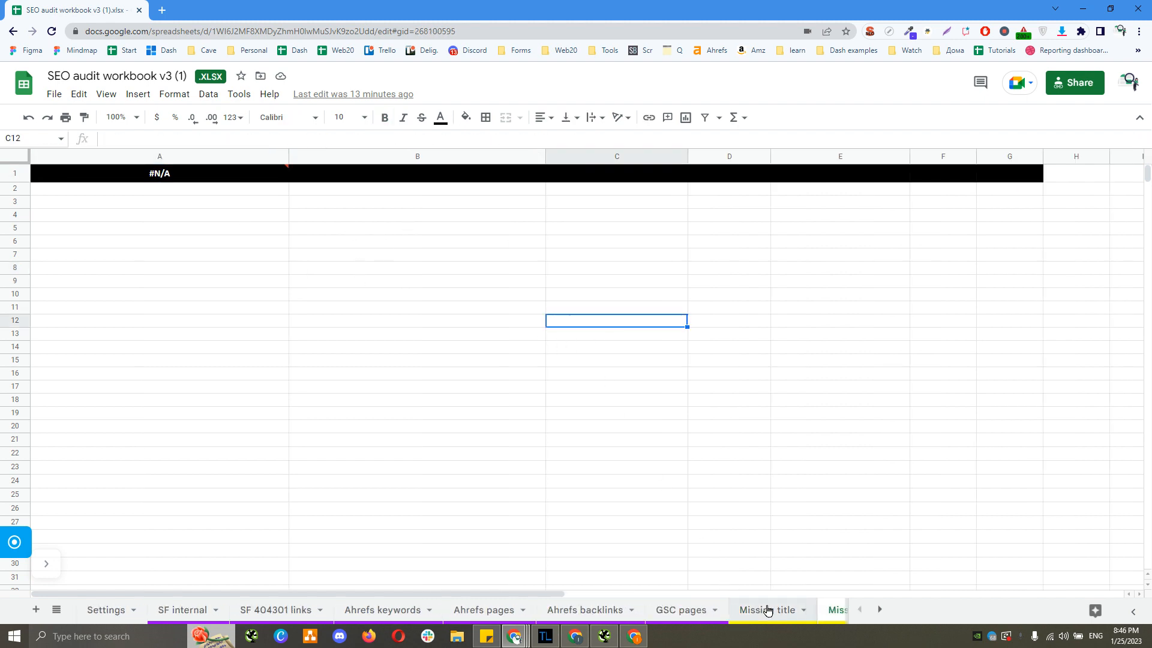
# Compare the SF internal data sheet with the Missing H1 report sheet.
pyautogui.click(179, 611)
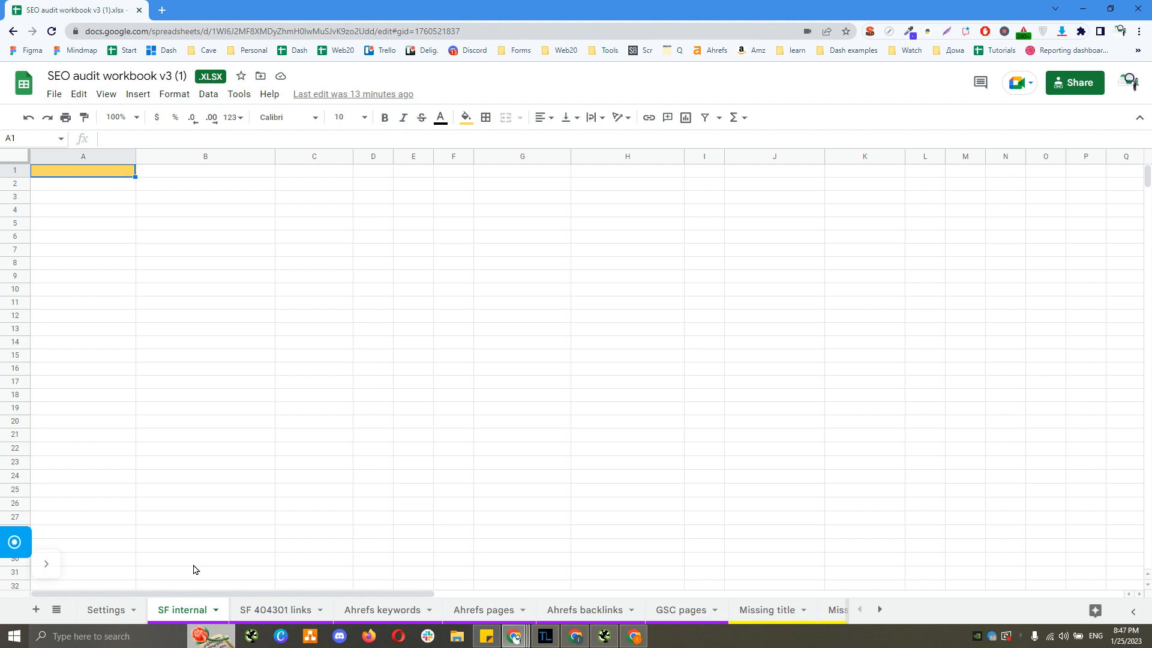
pyautogui.click(587, 366)
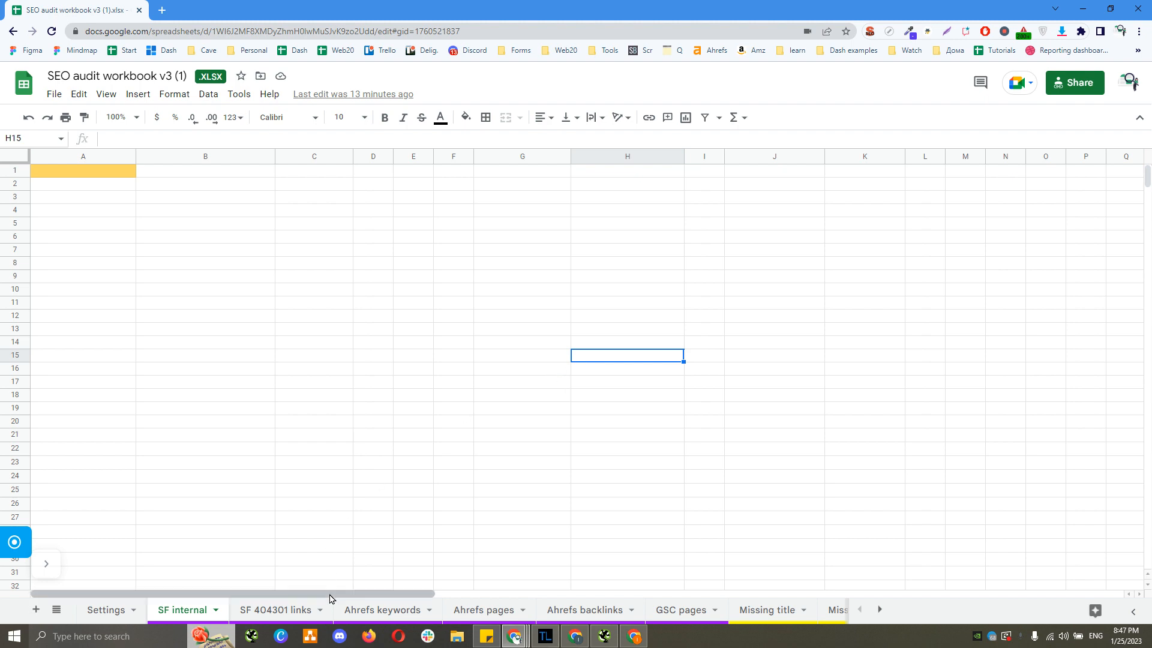
pyautogui.scroll(-2, 776, 622)
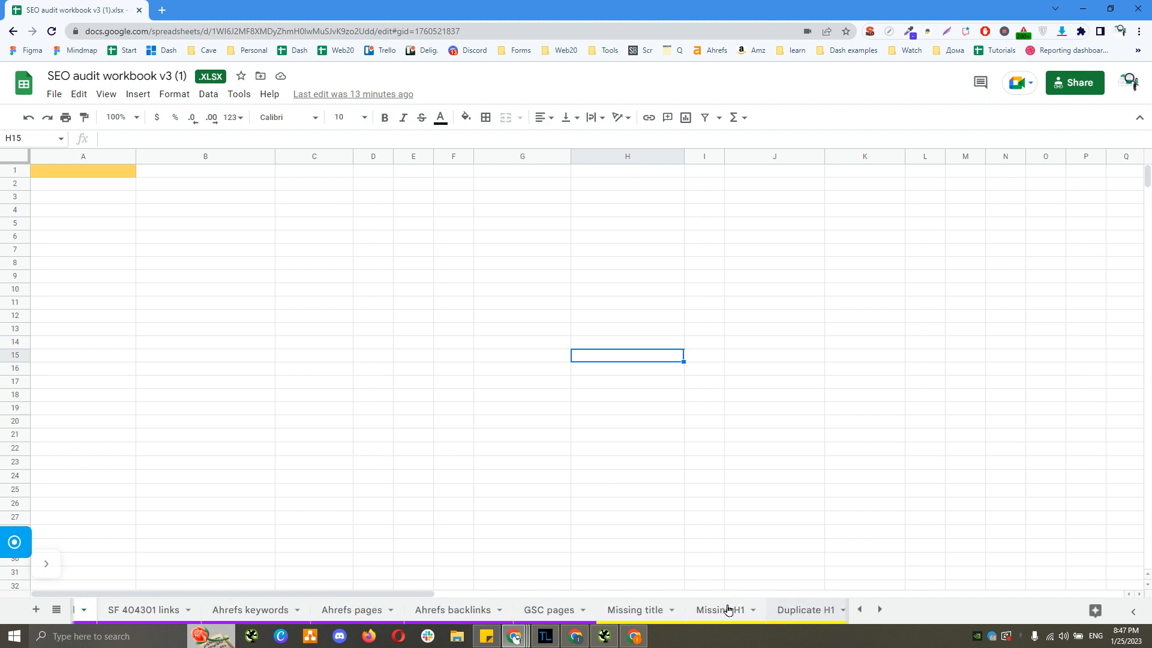
pyautogui.click(720, 607)
pyautogui.scroll(3, 204, 610)
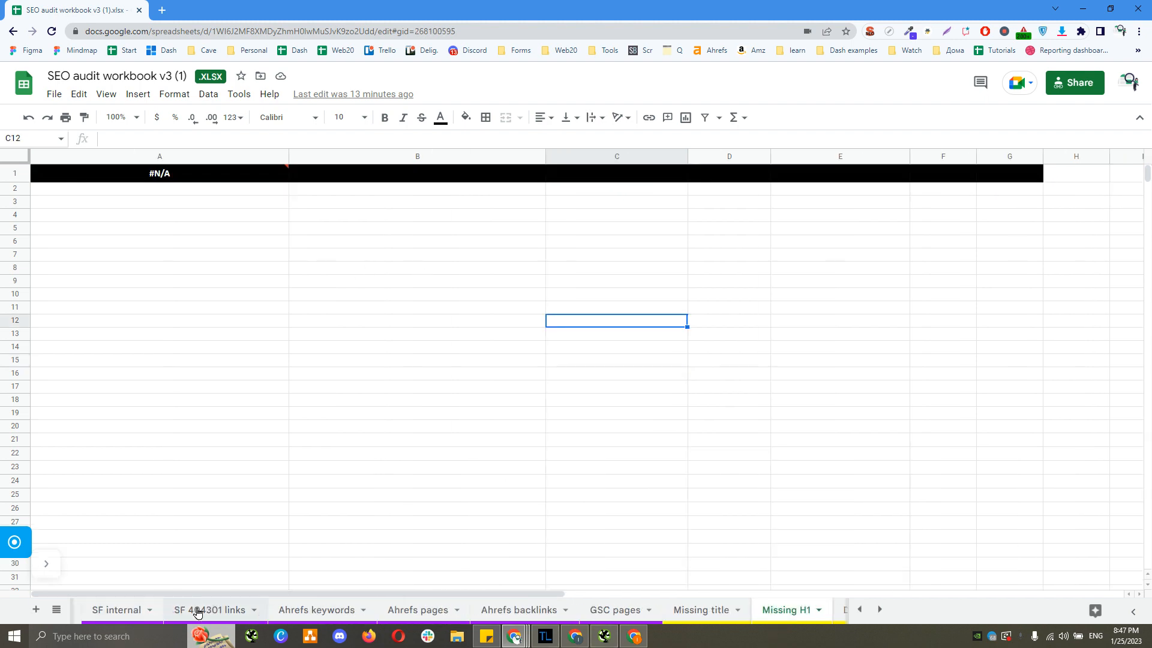
# Review the Status code and Indexability column letters on the Settings sheet, and view the Missing title sheet.
pyautogui.click(124, 611)
pyautogui.click(175, 384)
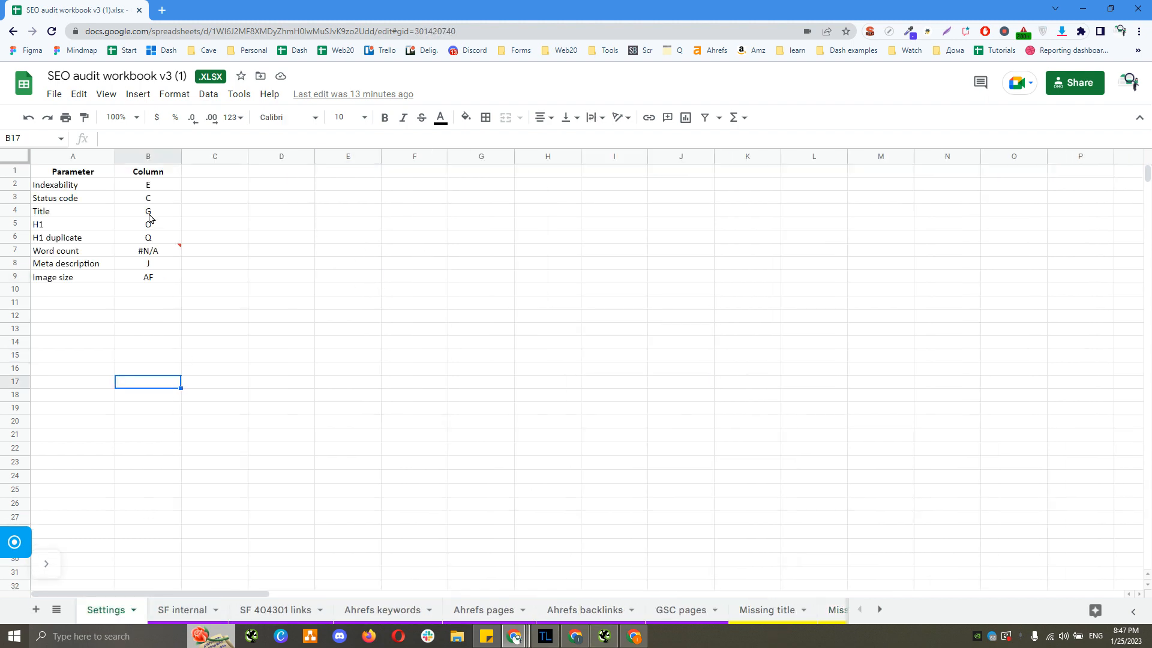
pyautogui.click(150, 199)
pyautogui.click(150, 185)
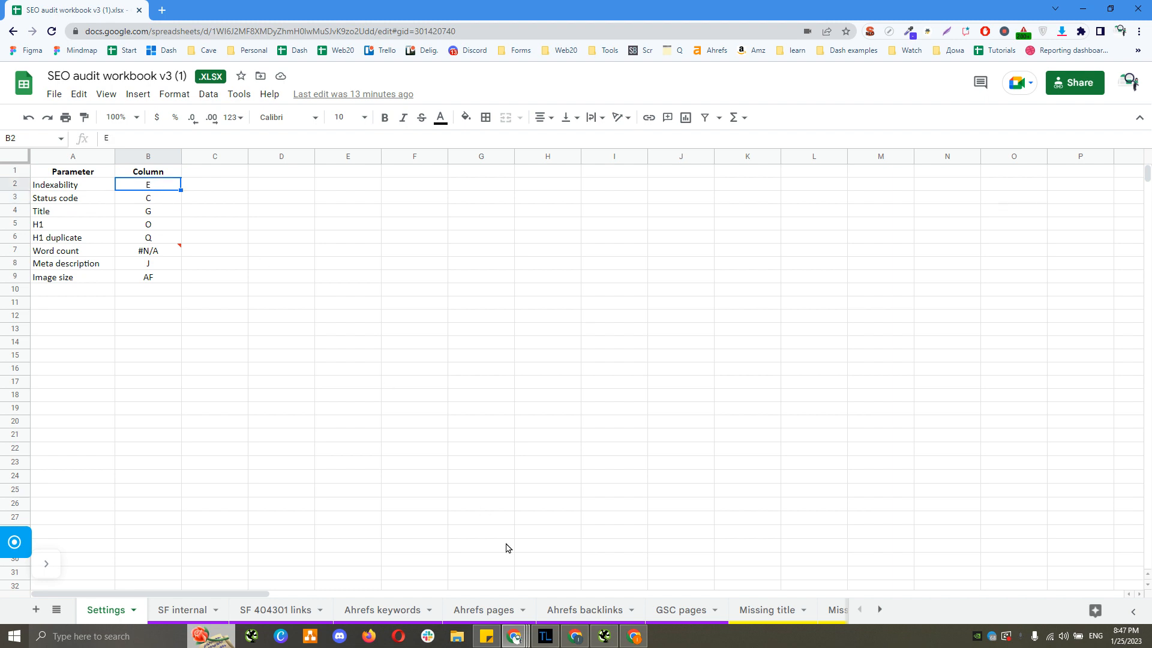
pyautogui.click(765, 611)
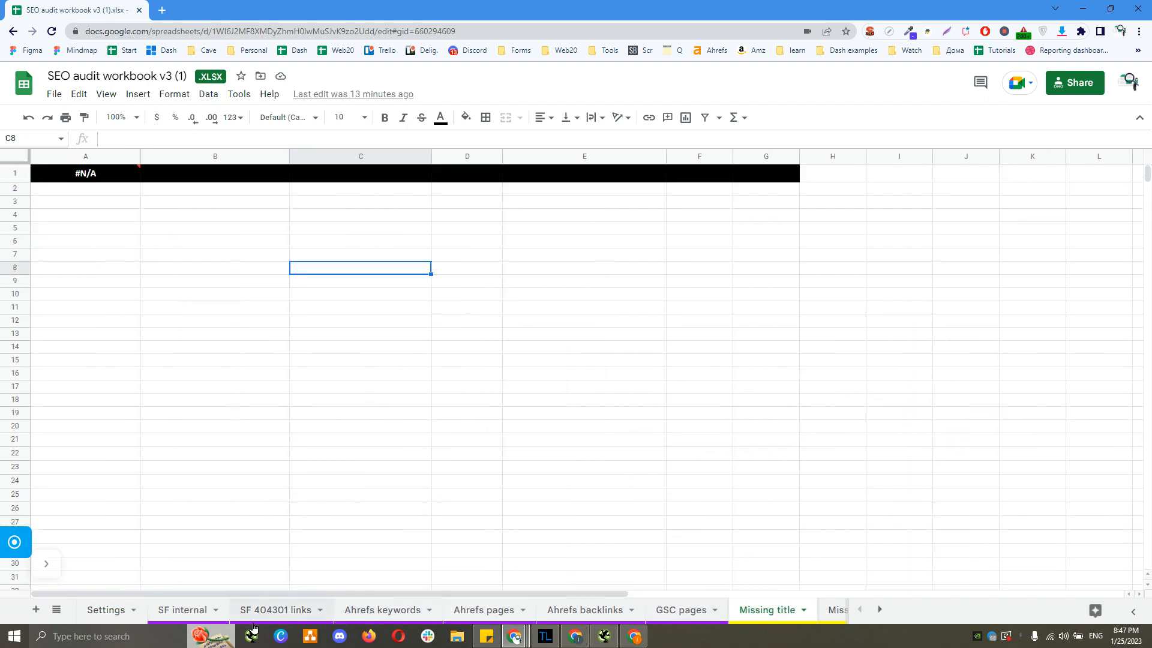
# On the SF internal sheet, enter the sample headers "word count" in H1 and "title" in G1.
pyautogui.click(183, 610)
pyautogui.click(27, 158)
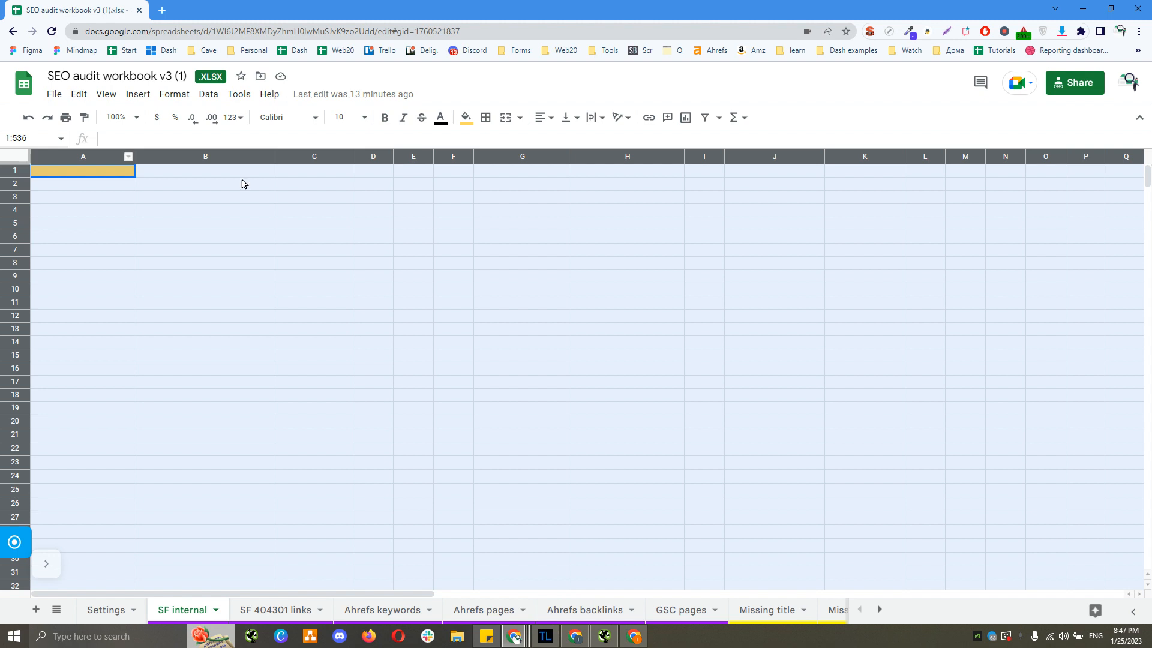
pyautogui.click(120, 175)
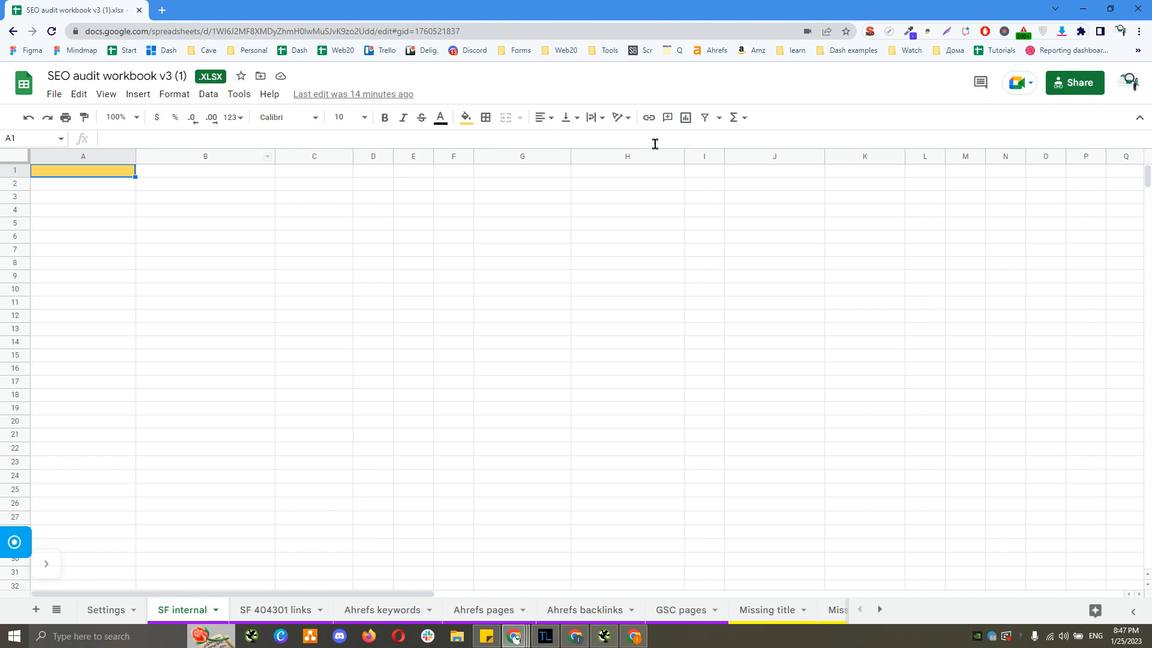
pyautogui.click(640, 175)
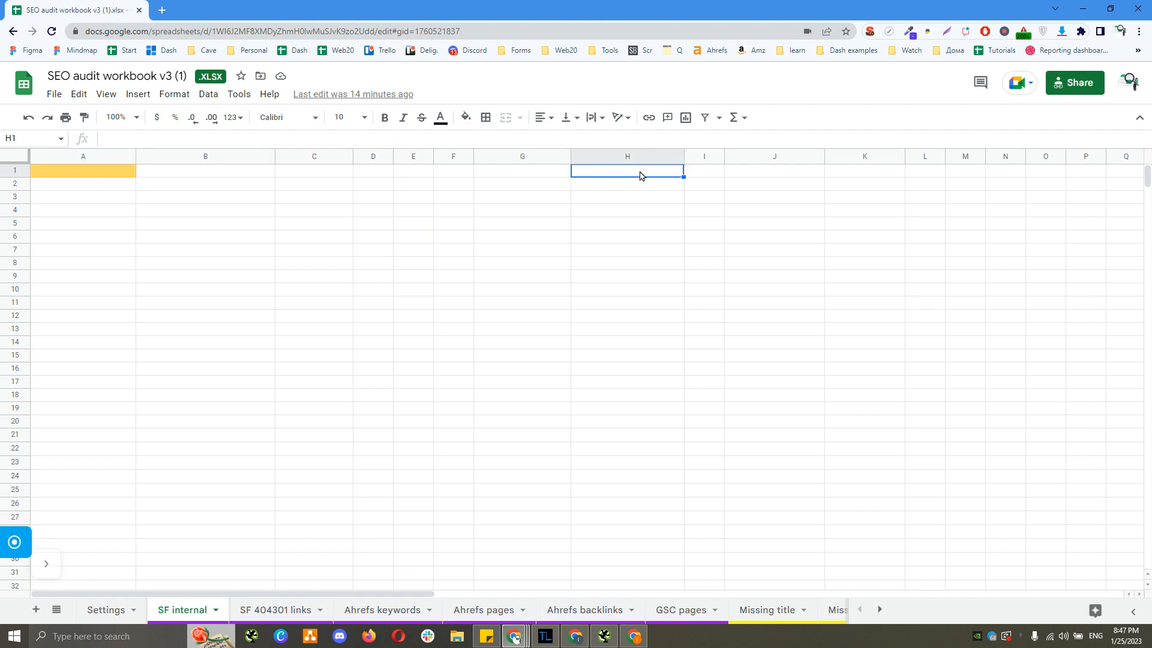
pyautogui.write('word count')
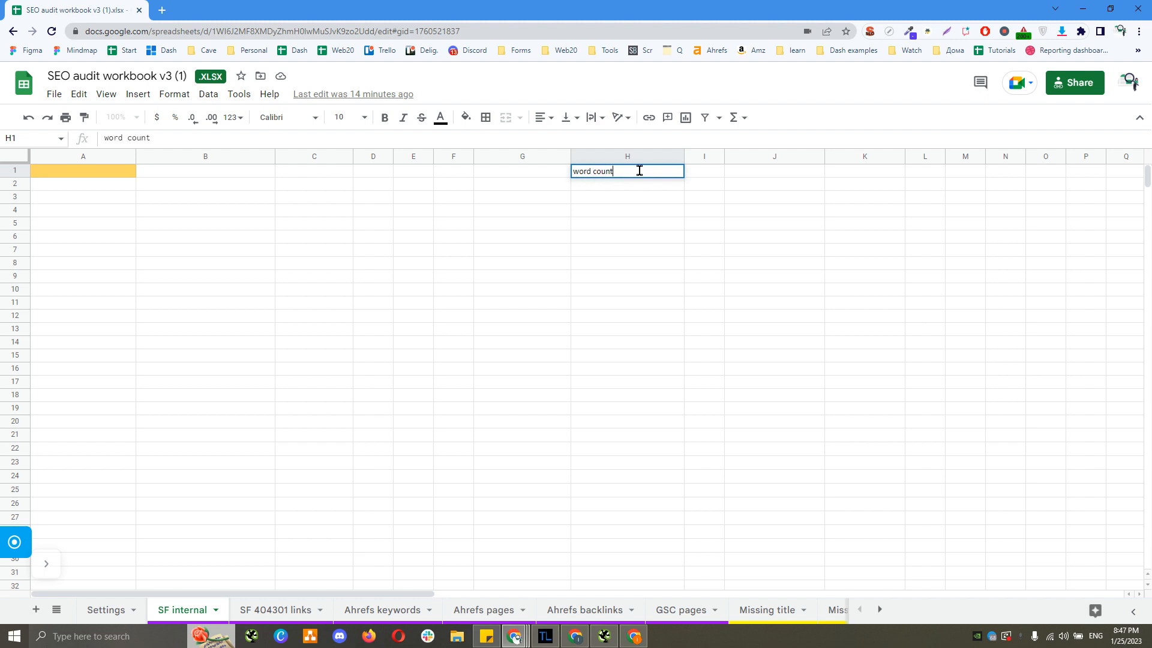
pyautogui.press('Return')
pyautogui.press('Up')
pyautogui.press('Left')
pyautogui.write('title')
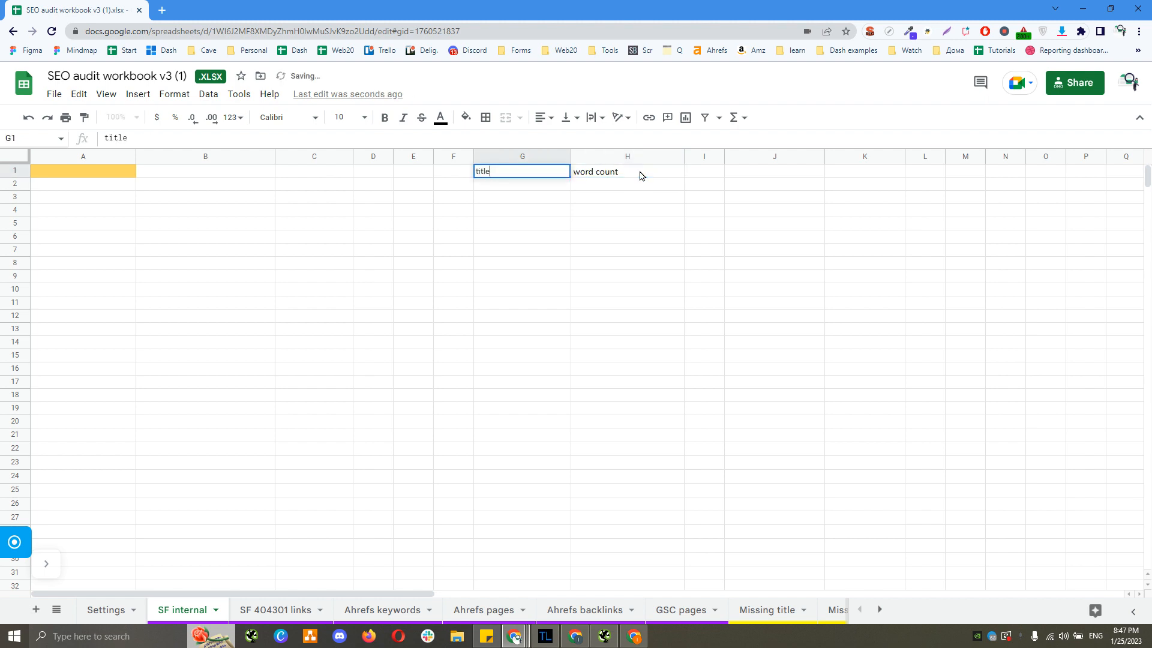
pyautogui.press('Return')
# Move the "word count" column from H to I on the SF internal sheet.
pyautogui.click(645, 172)
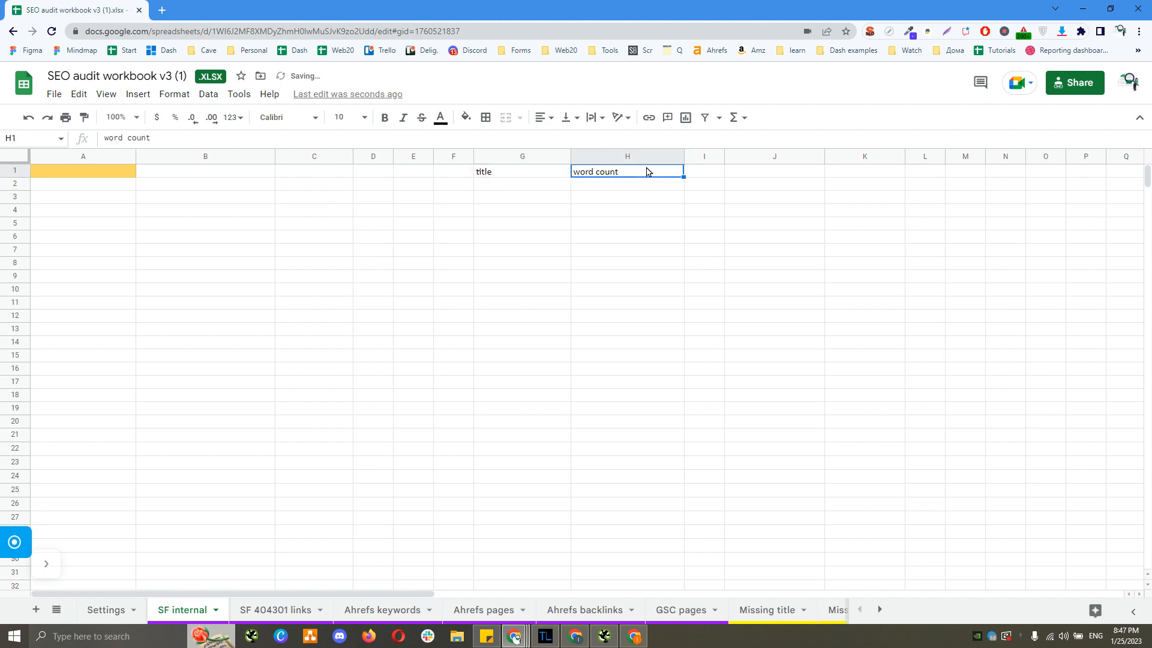
pyautogui.click(648, 156)
pyautogui.moveTo(647, 156); pyautogui.dragTo(700, 156)
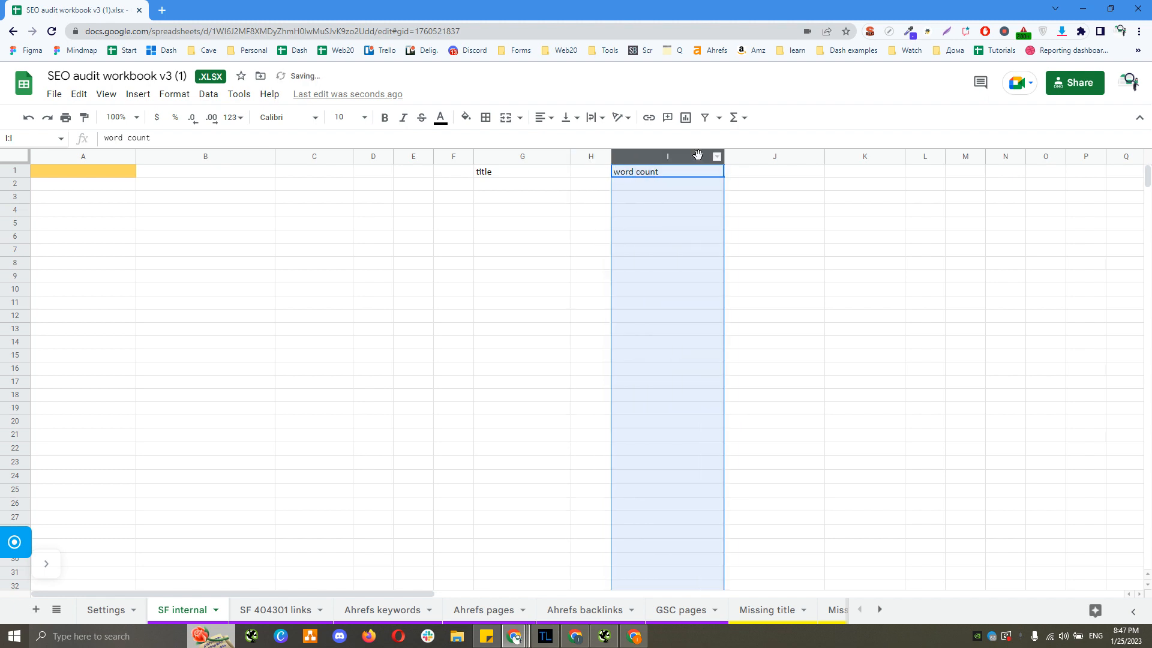
# Check the Missing title and Title = H1 report sheets after the column move.
pyautogui.click(754, 610)
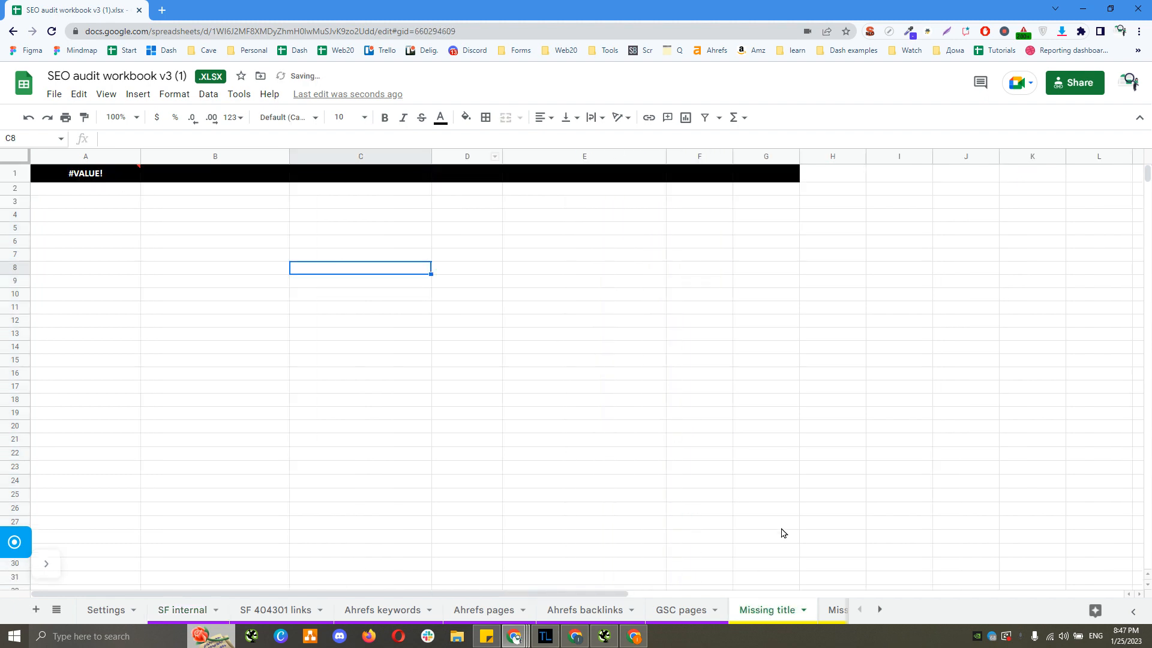
pyautogui.scroll(-2, 812, 615)
pyautogui.click(815, 612)
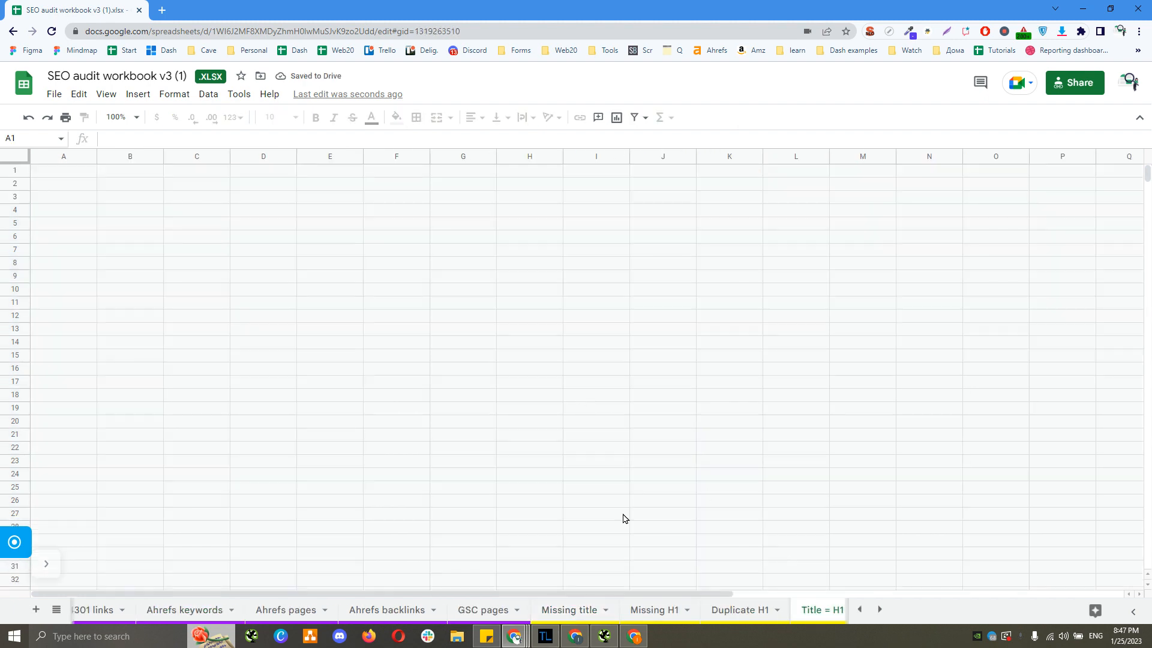
pyautogui.scroll(3, 160, 612)
# Delete the "title" and "word count" sample headers from G1:I2 on the SF internal sheet.
pyautogui.click(162, 612)
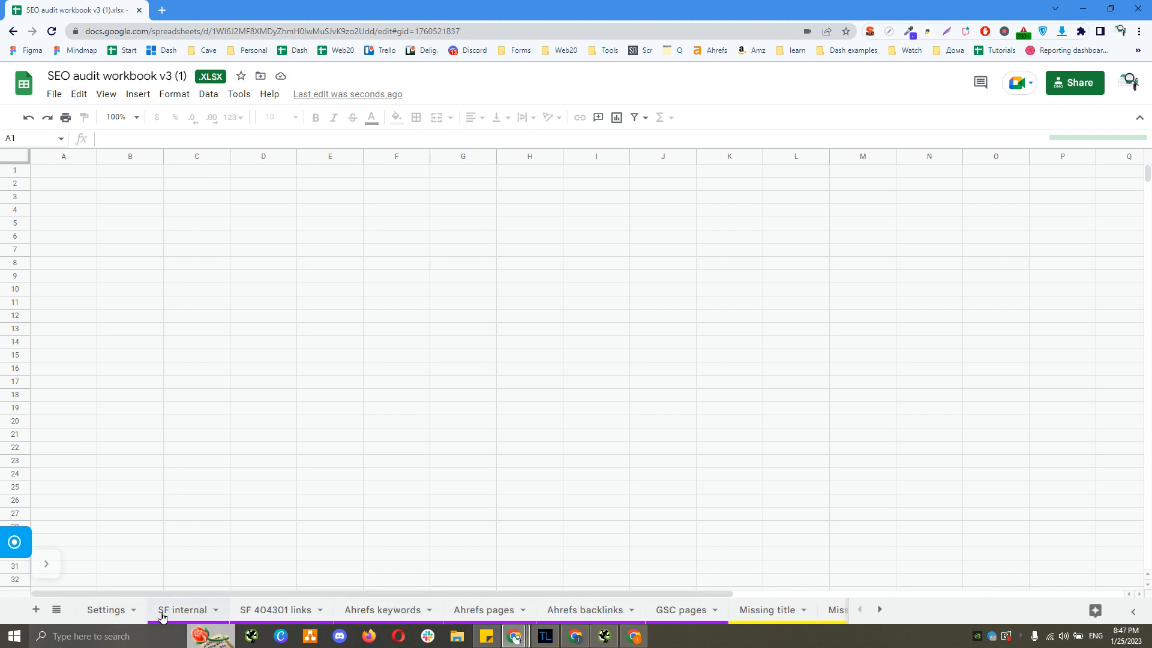
pyautogui.moveTo(553, 172); pyautogui.dragTo(653, 191)
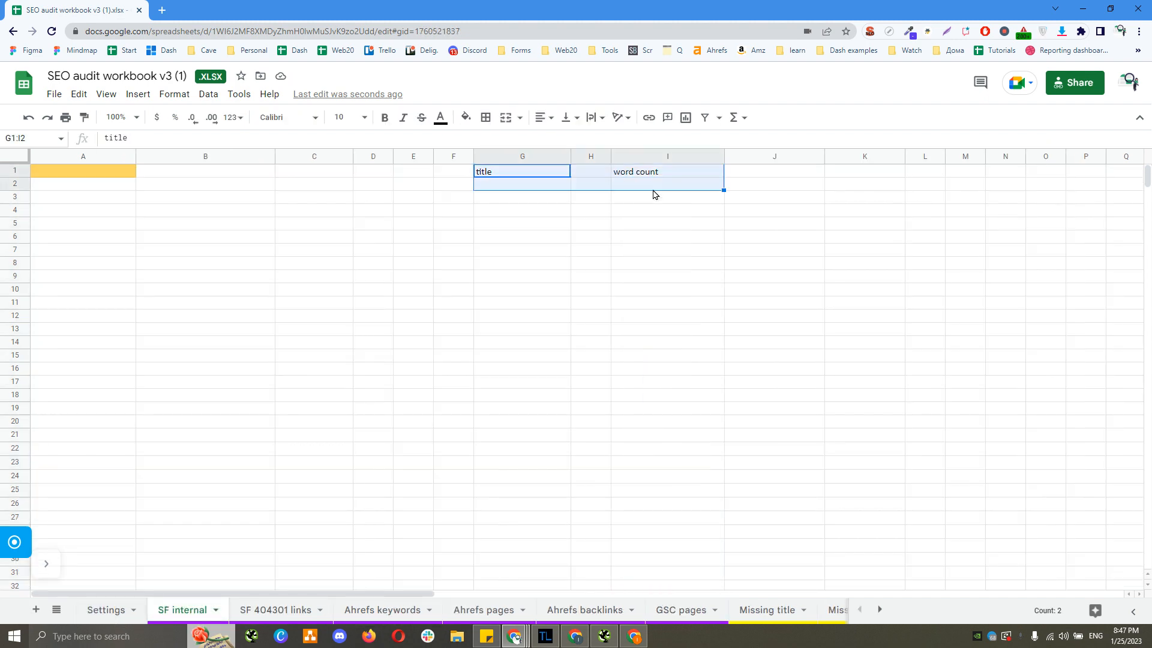
pyautogui.press('Delete')
pyautogui.click(699, 250)
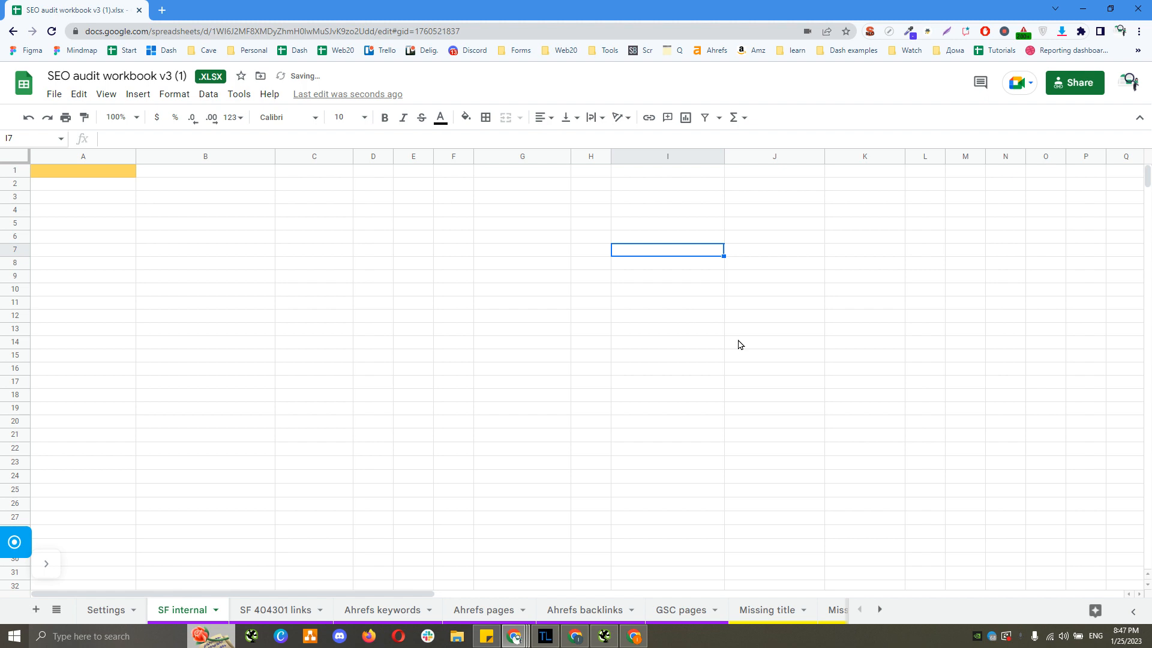
# Examine the full query formula in A1 of the Pages sheet and highlight its Settings!B4 reference.
pyautogui.scroll(-5, 764, 610)
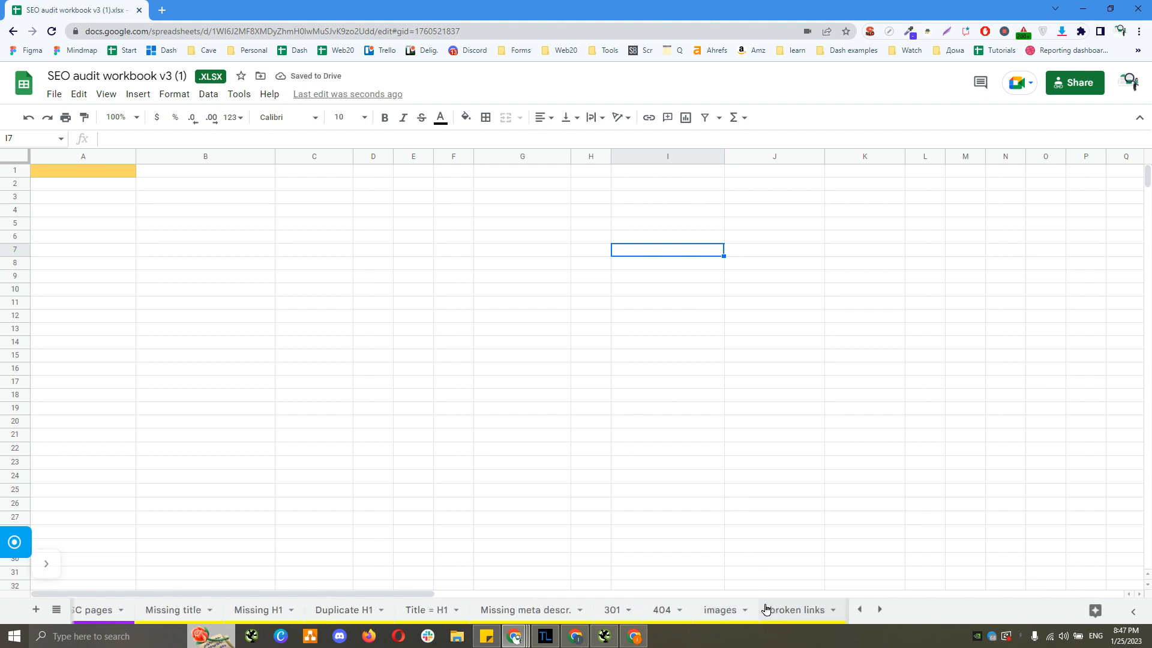
pyautogui.scroll(-3, 778, 609)
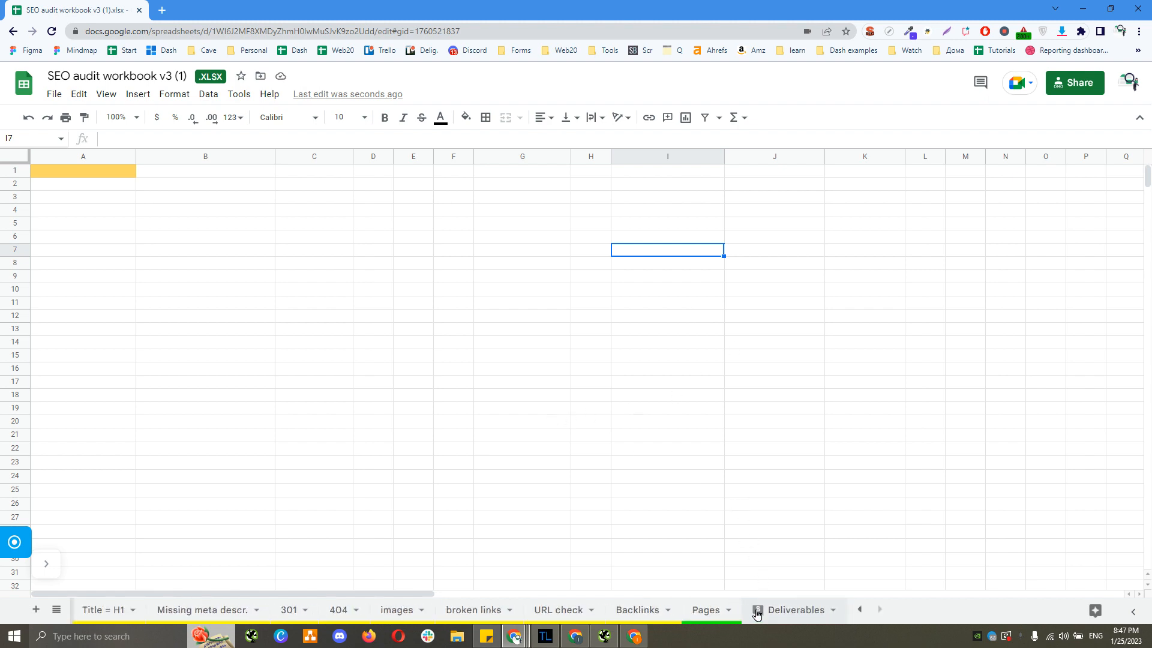
pyautogui.click(703, 610)
pyautogui.click(231, 174)
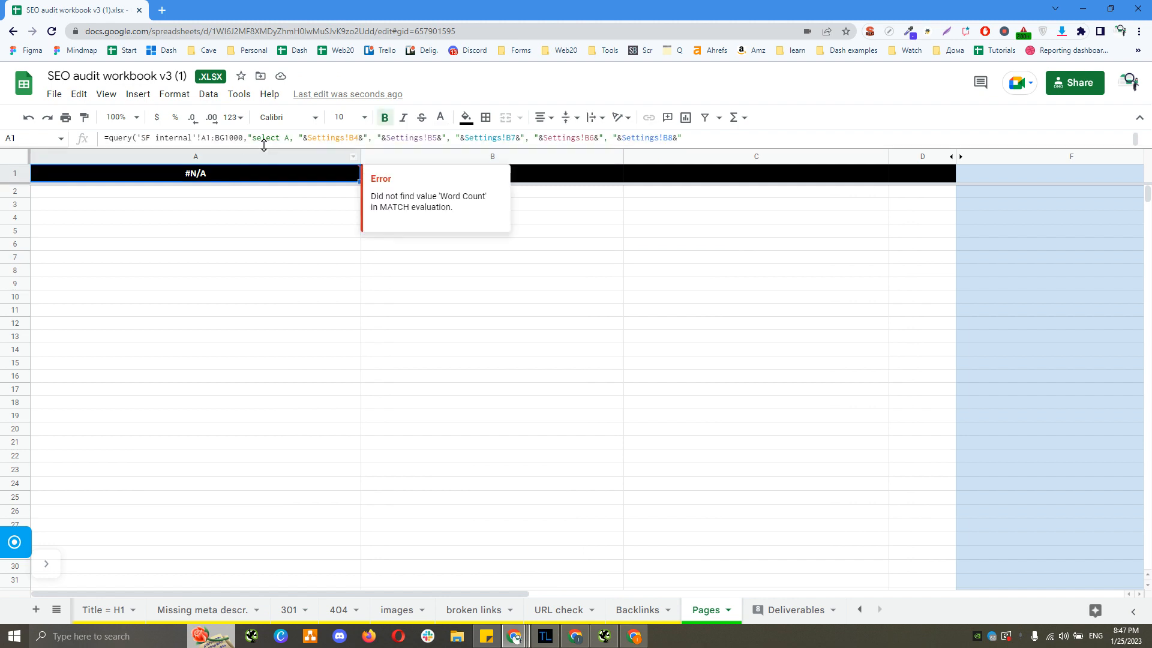
pyautogui.moveTo(262, 147); pyautogui.dragTo(257, 258)
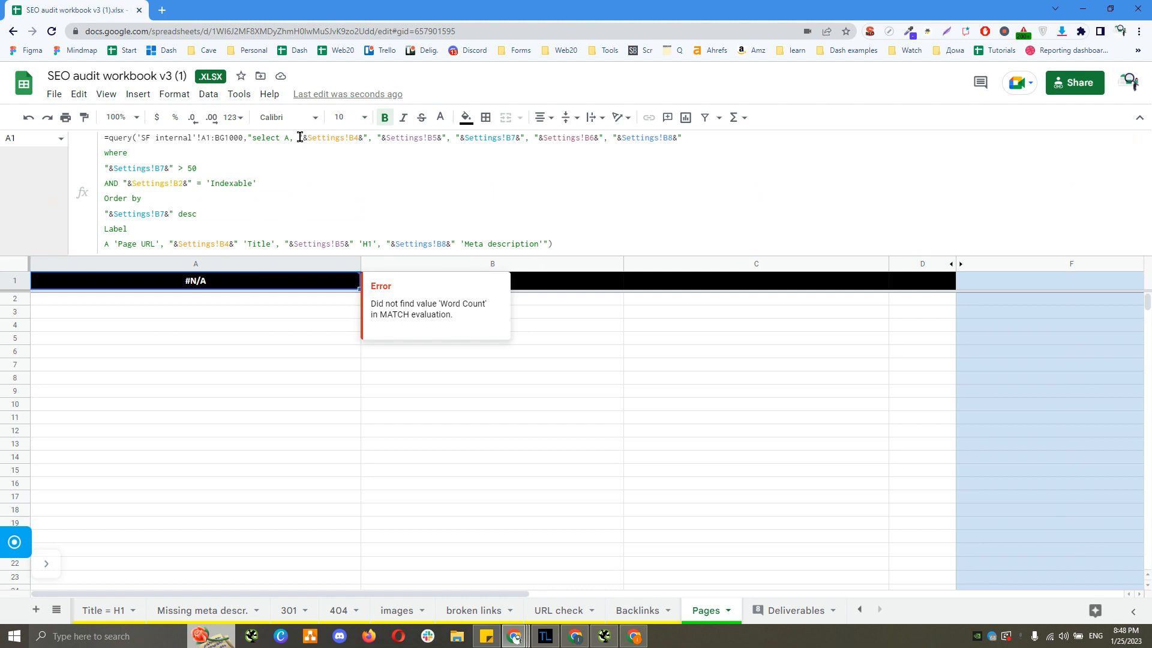
pyautogui.click(304, 138)
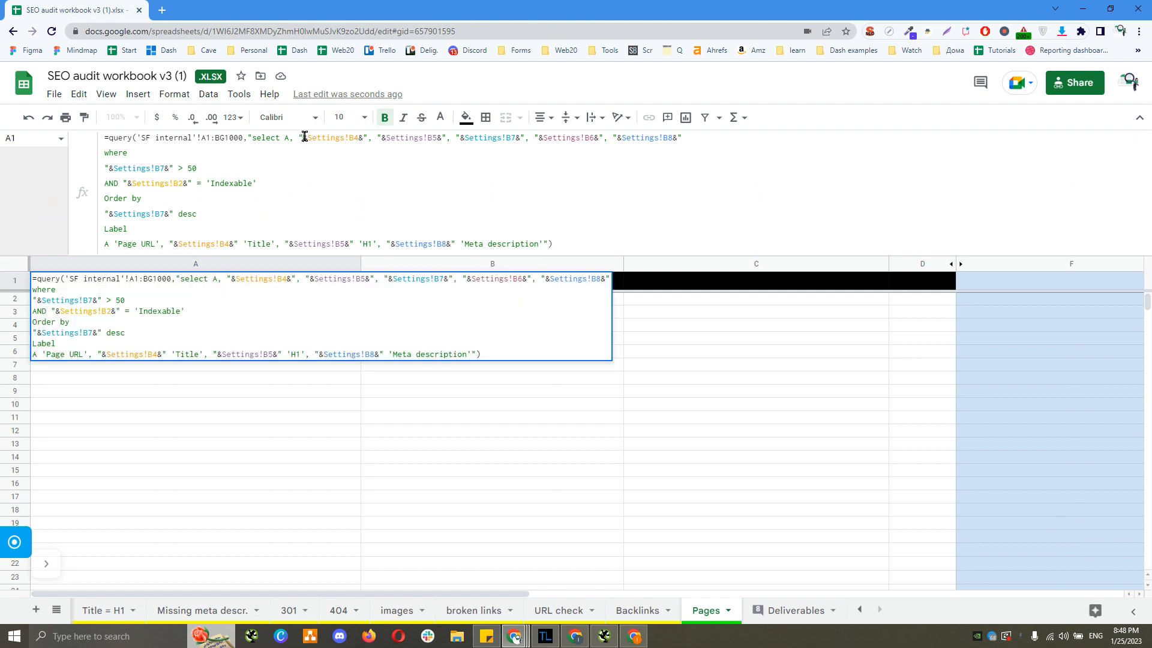
pyautogui.doubleClick(306, 136)
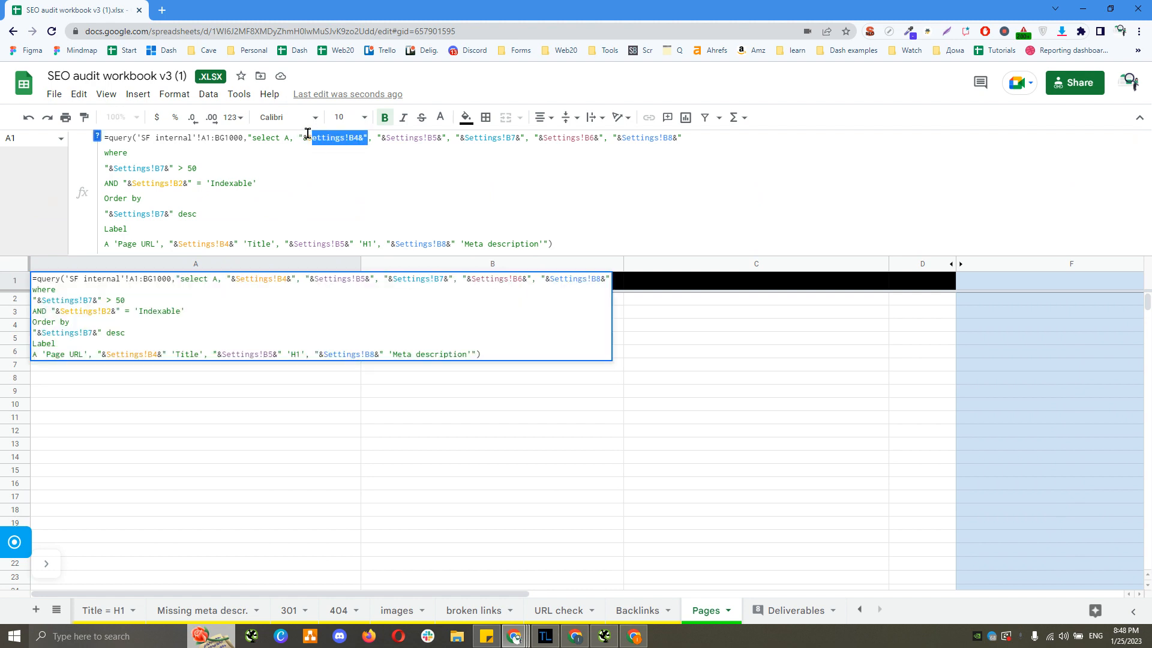
pyautogui.moveTo(308, 133); pyautogui.dragTo(298, 136)
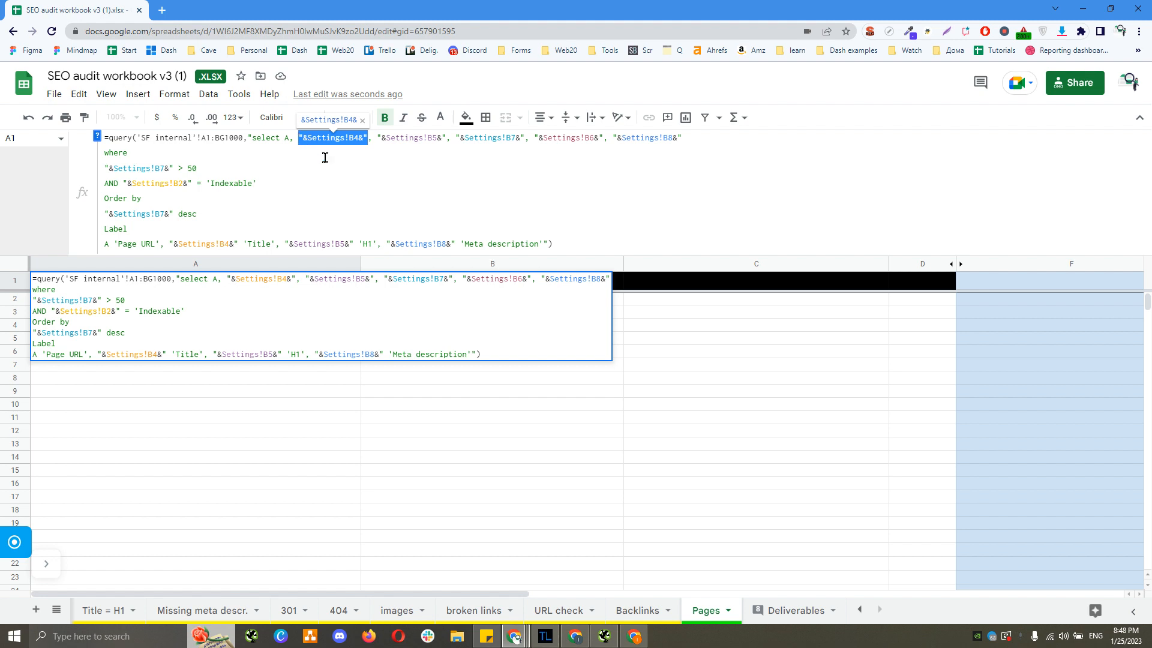
# Review the Indexability parameter and its column letter in row 2 of the Settings sheet, with the formula bar collapsed.
pyautogui.scroll(5, 120, 610)
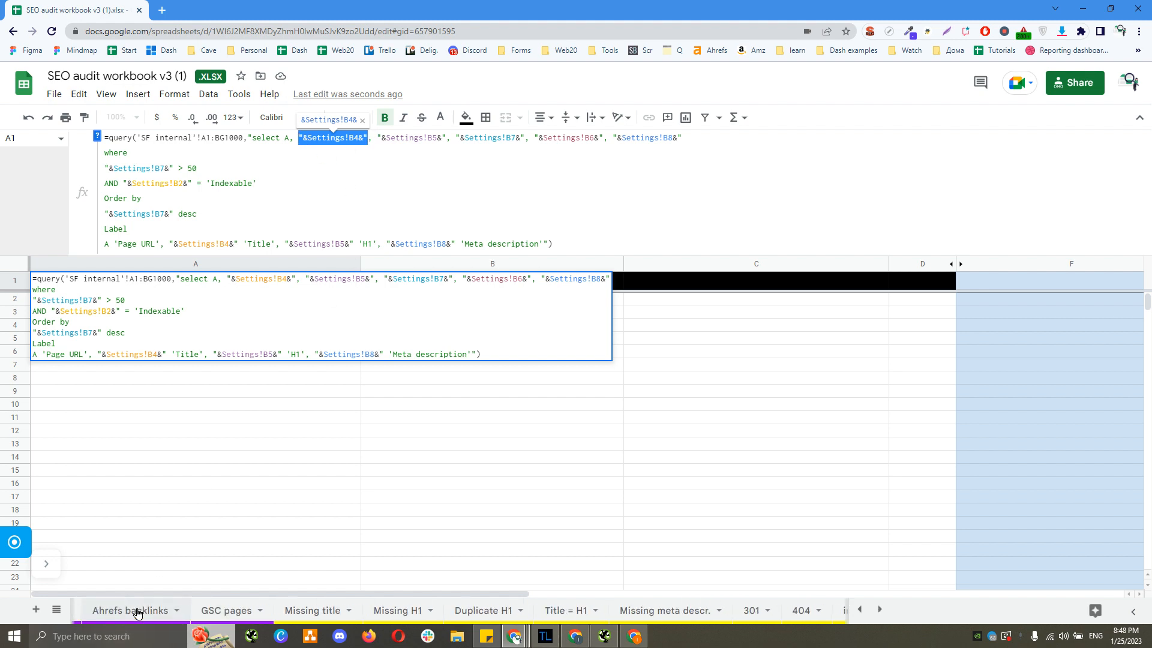
pyautogui.click(112, 610)
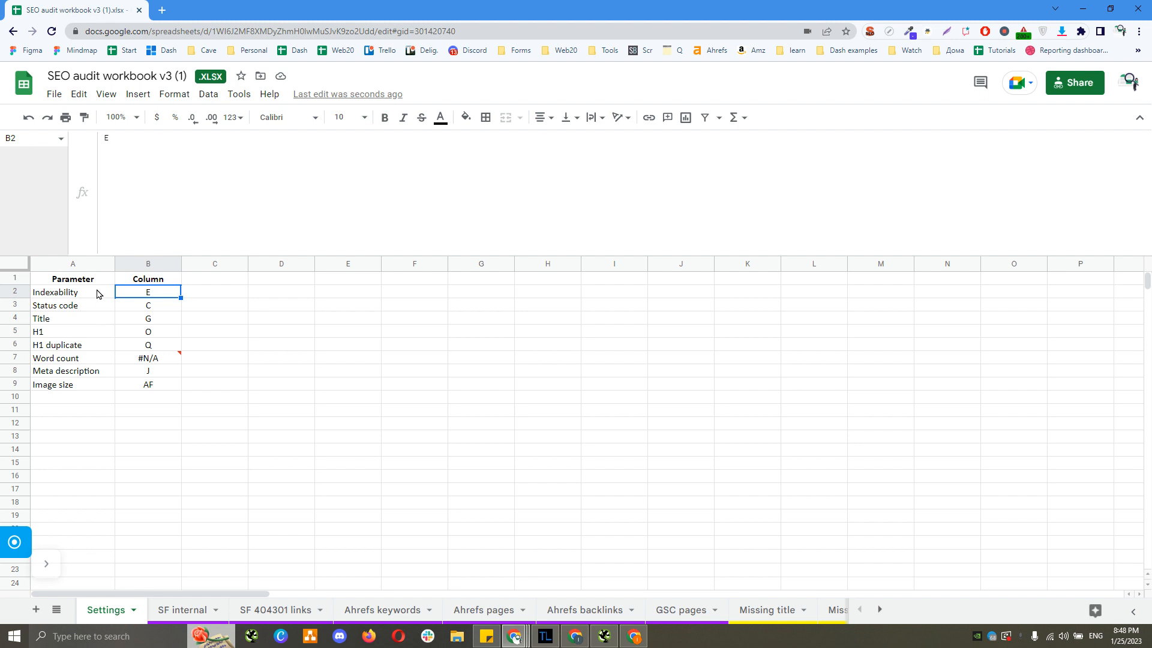
pyautogui.moveTo(149, 253); pyautogui.dragTo(167, 128)
pyautogui.click(16, 182)
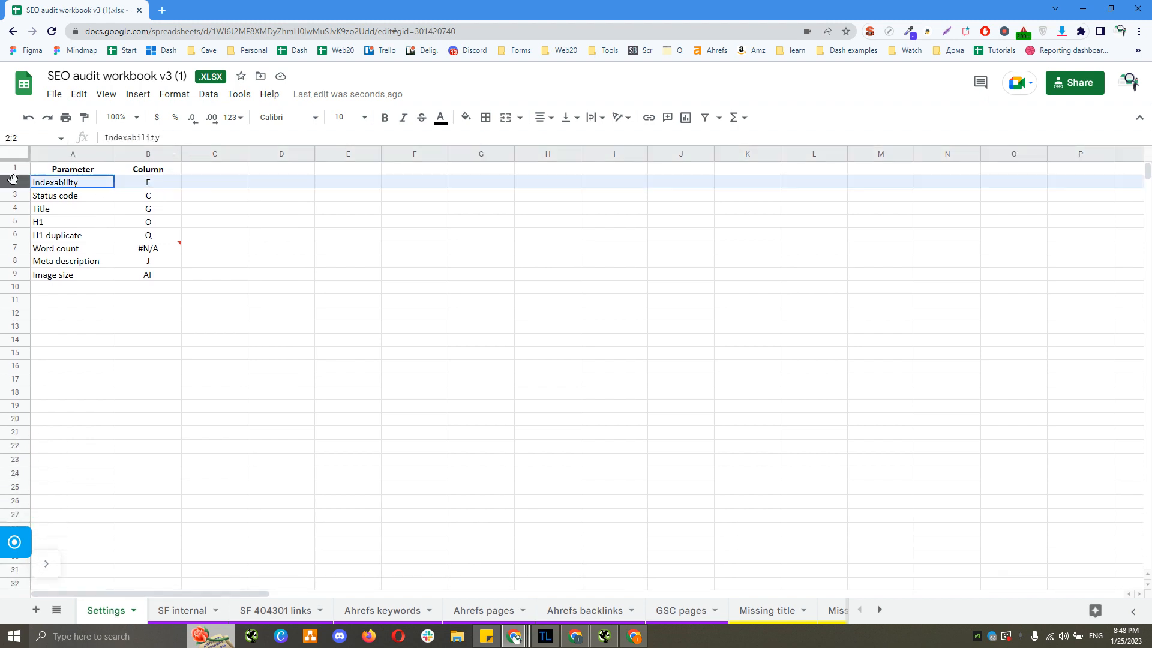
pyautogui.click(66, 186)
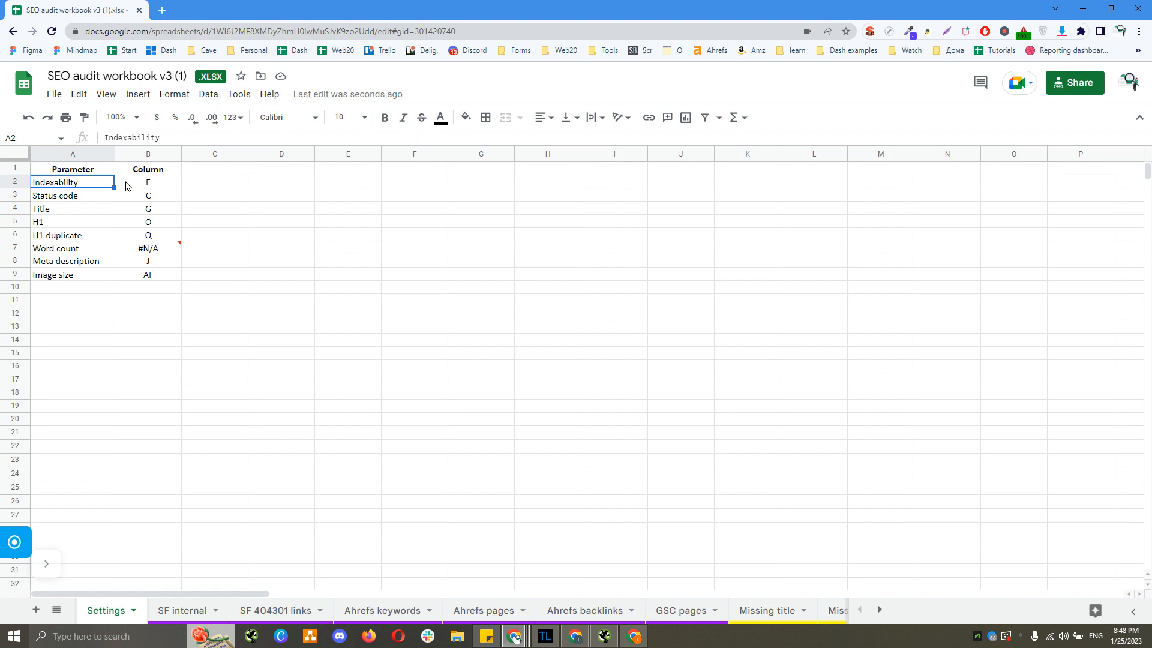
pyautogui.click(15, 181)
pyautogui.click(84, 187)
pyautogui.click(139, 185)
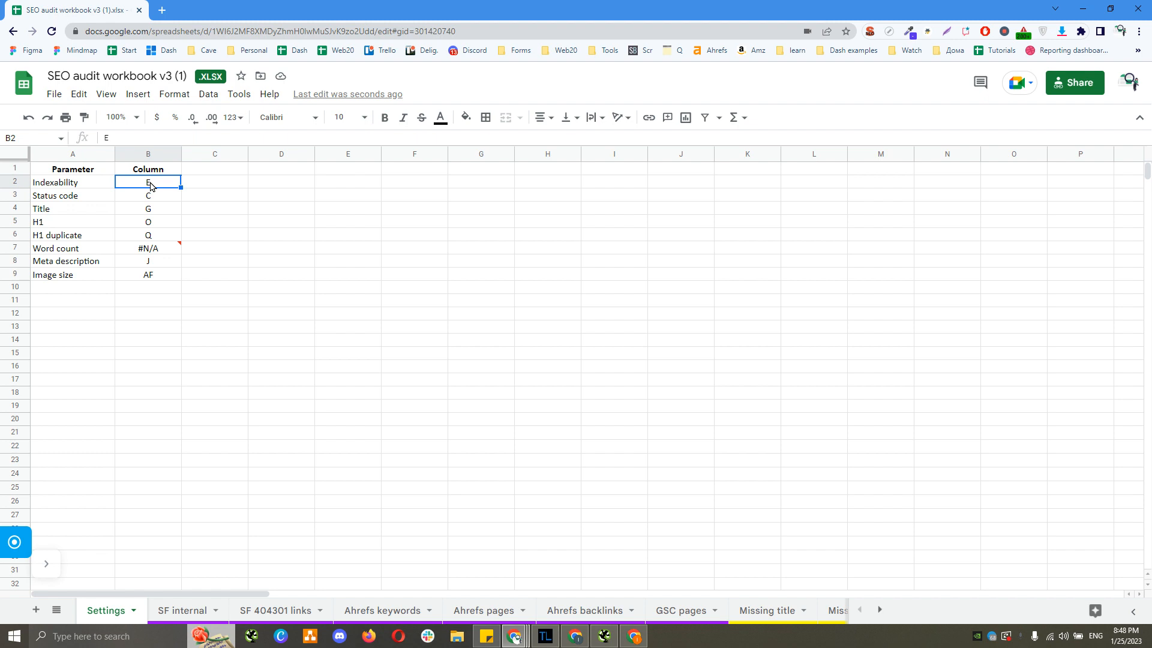
# Look through the images and broken links sheets and examine the full query formula in A1 of URL check.
pyautogui.scroll(-5, 466, 609)
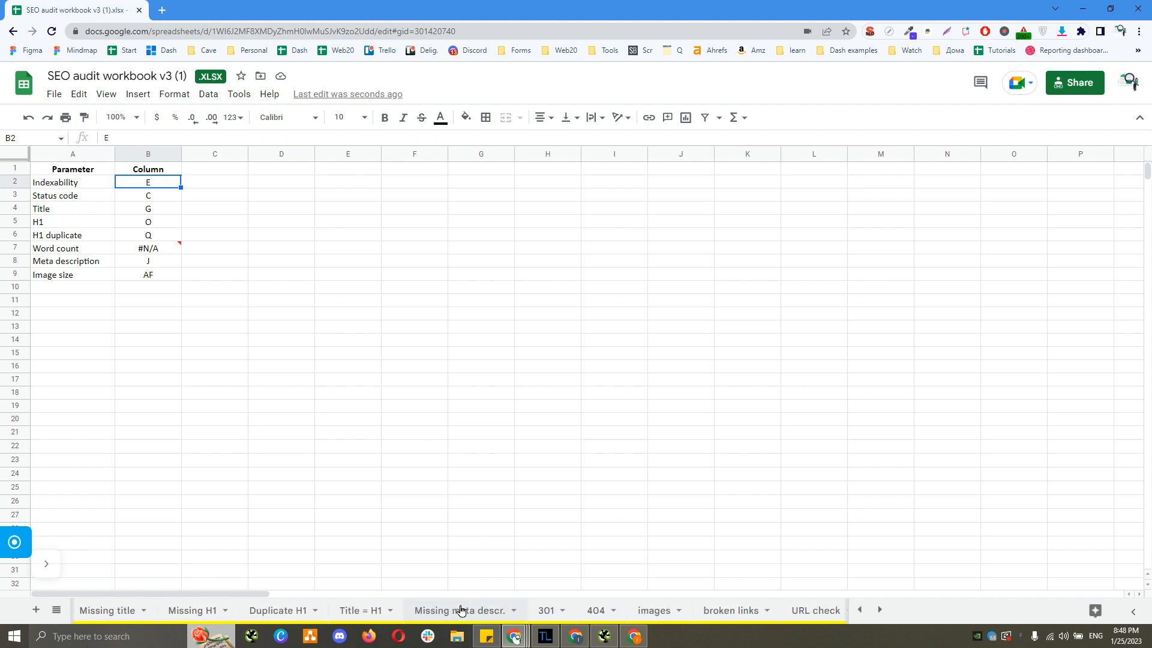
pyautogui.click(407, 610)
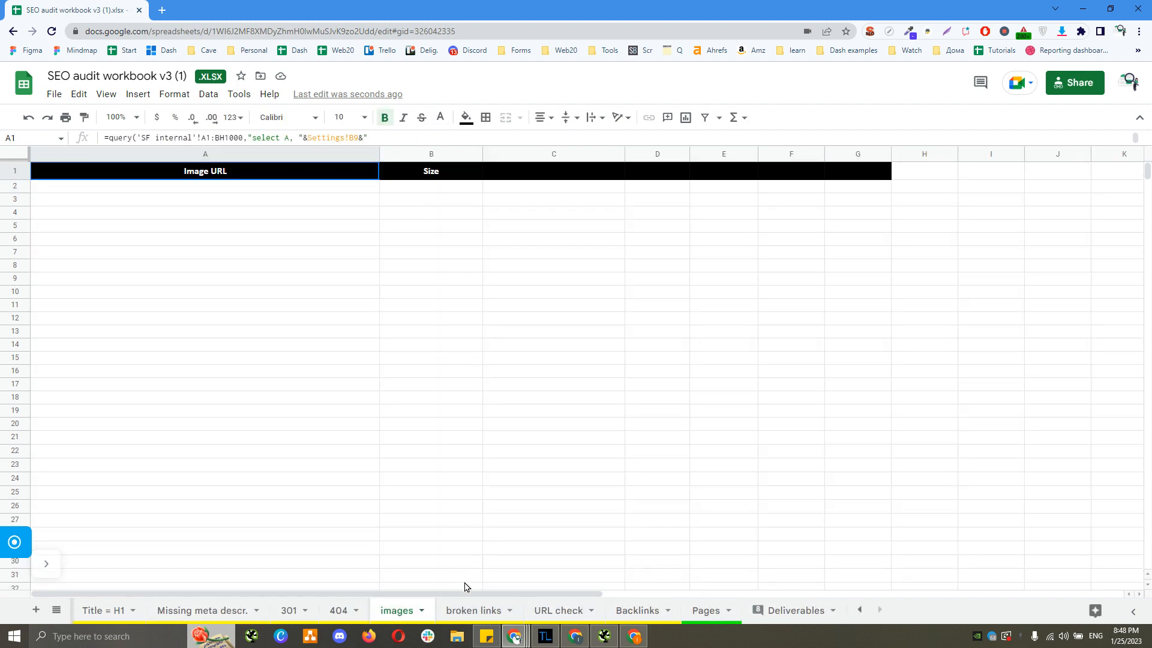
pyautogui.click(471, 610)
pyautogui.click(552, 608)
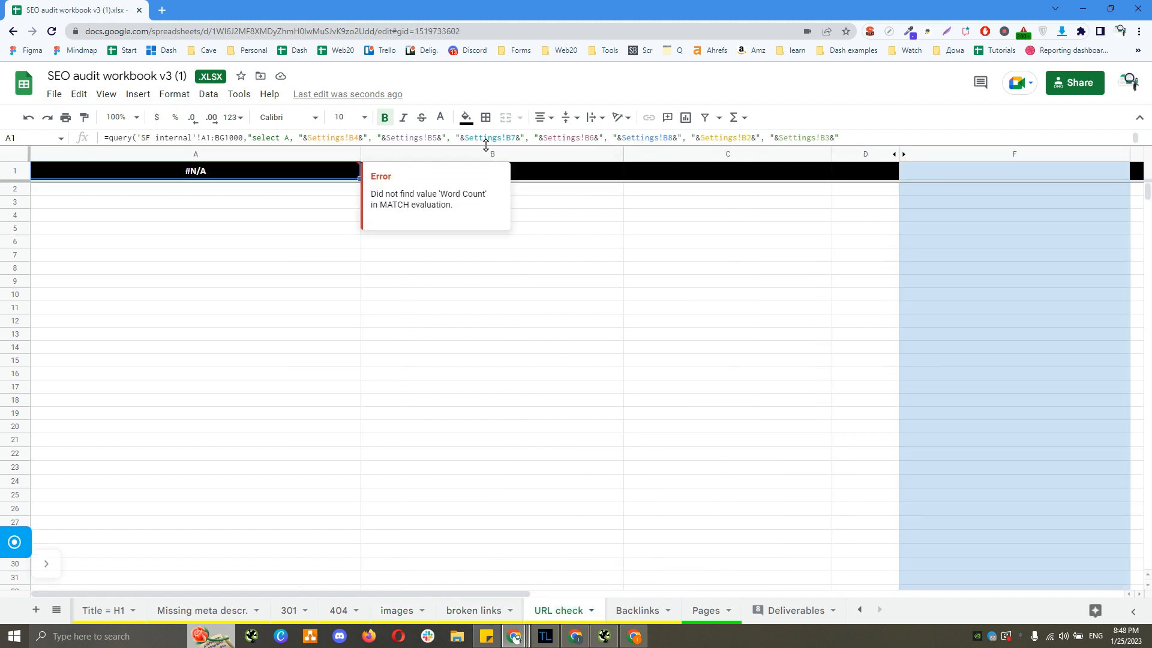
pyautogui.moveTo(488, 147); pyautogui.dragTo(466, 255)
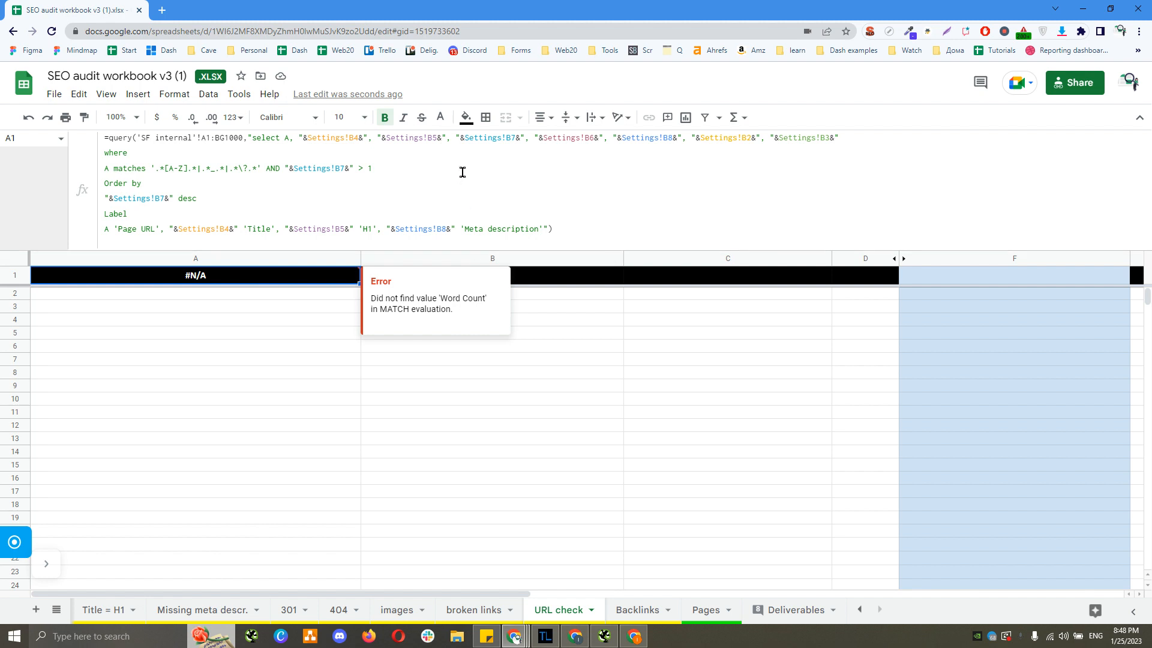
# Return to the Pages sheet and review its complete query formula, including the Indexable condition.
pyautogui.scroll(3, 385, 610)
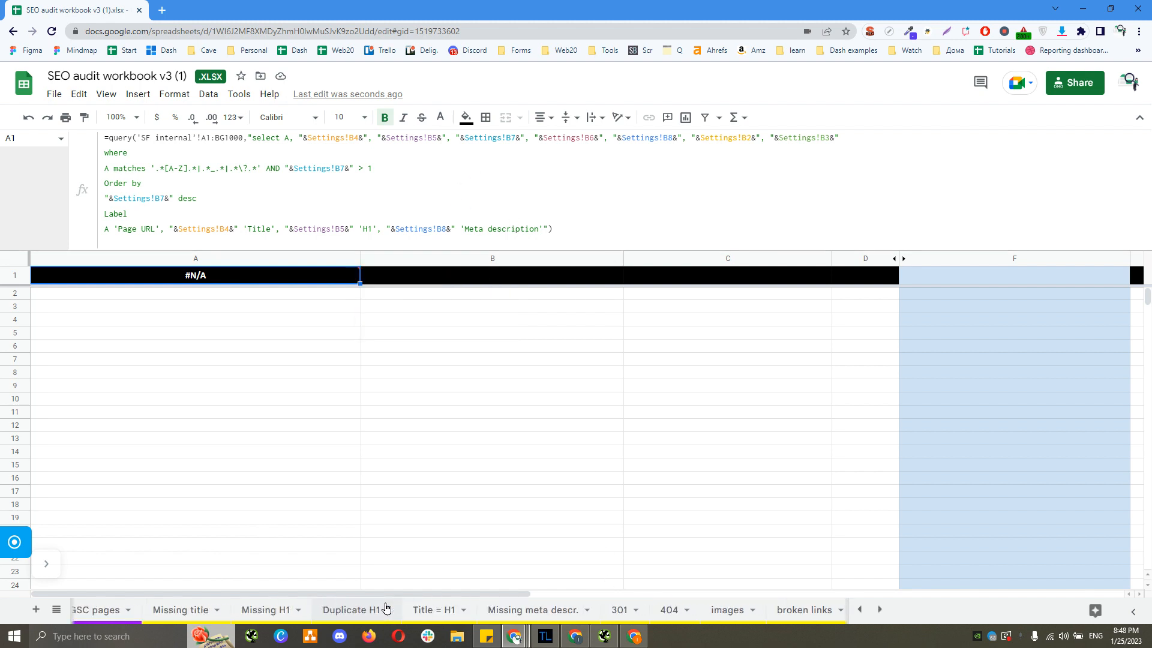
pyautogui.scroll(-5, 441, 610)
pyautogui.scroll(2, 444, 614)
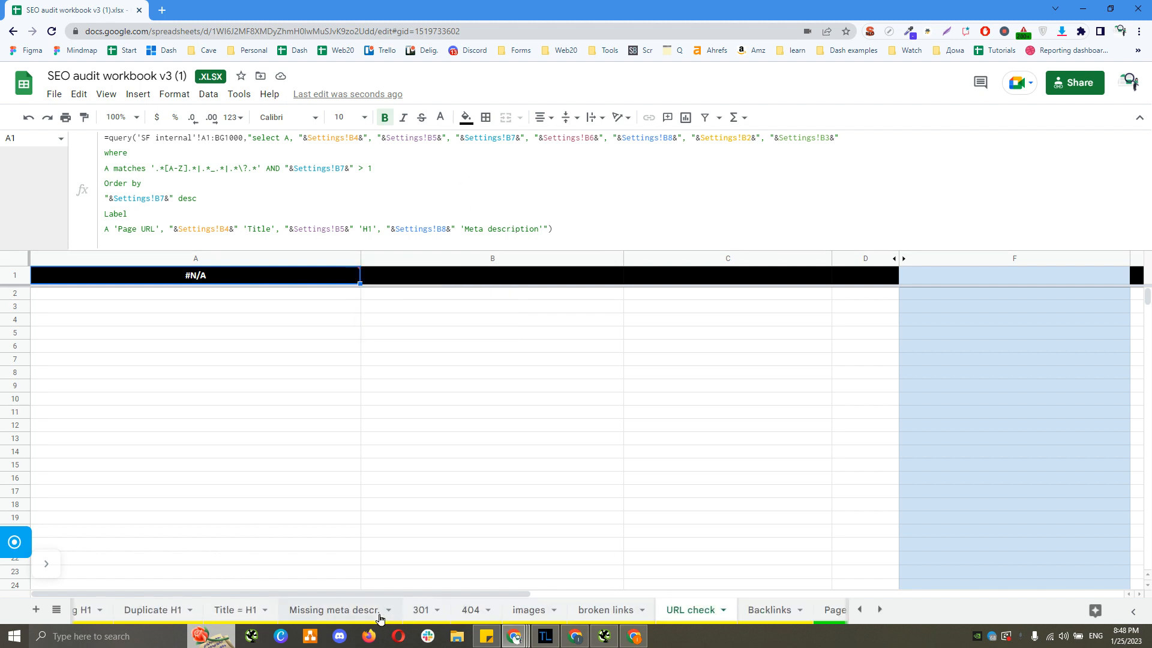
pyautogui.scroll(-2, 445, 616)
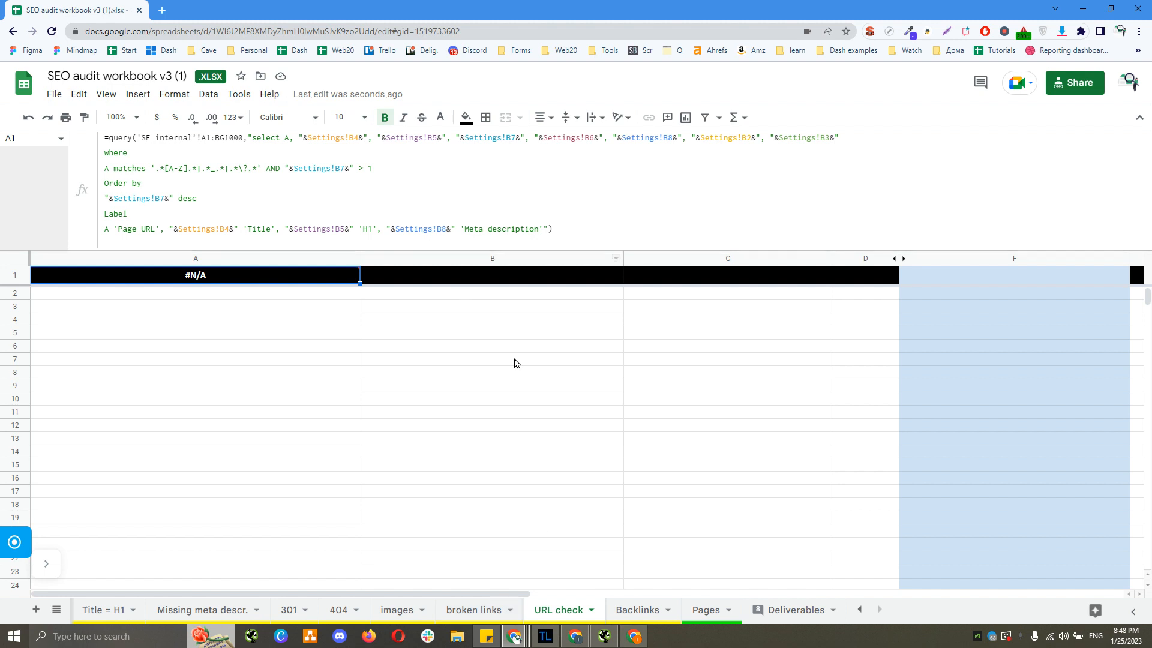
pyautogui.click(708, 614)
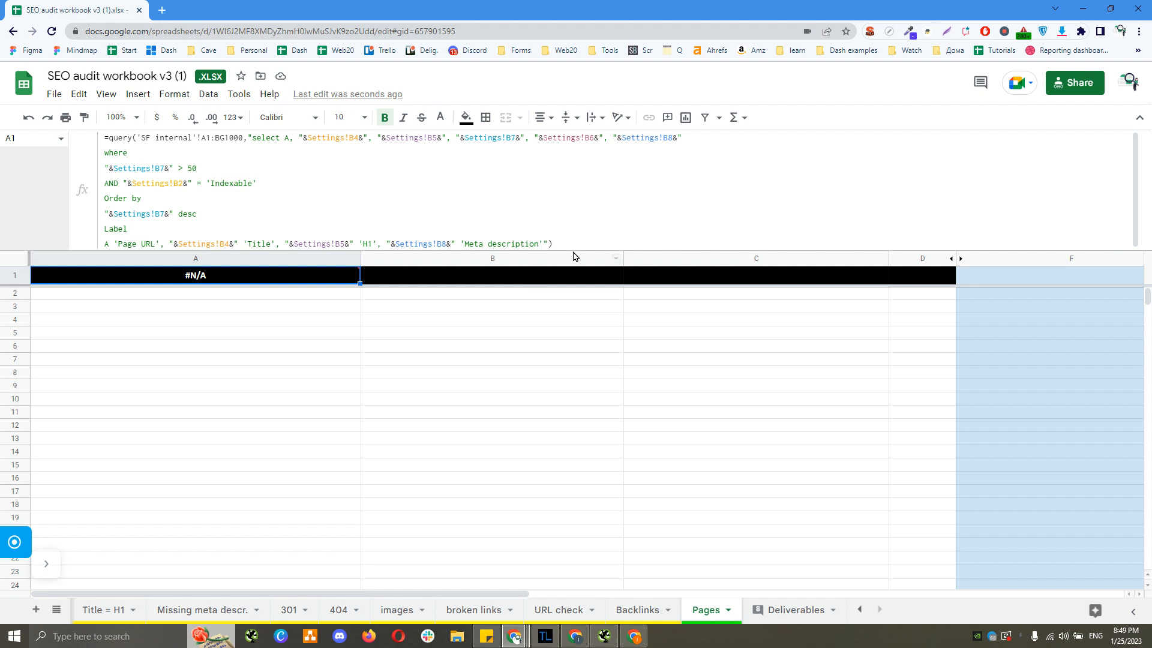
pyautogui.moveTo(573, 250); pyautogui.dragTo(550, 268)
# Set the Indexability column letter in B2 of the Settings sheet to C.
pyautogui.scroll(3, 97, 618)
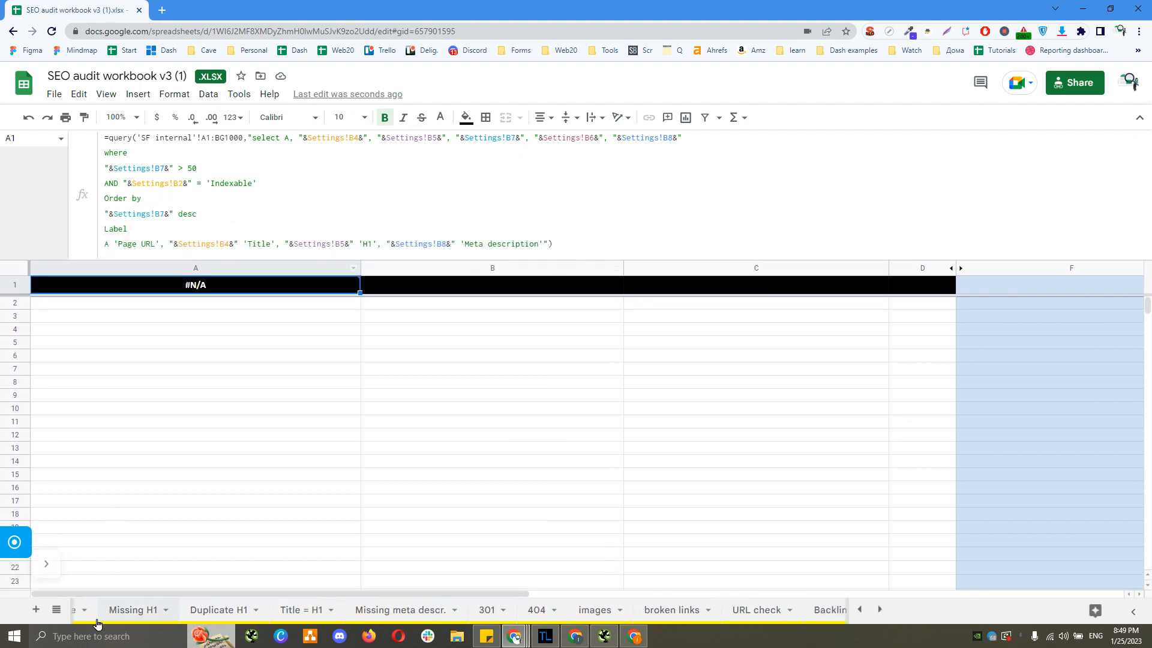
pyautogui.scroll(3, 97, 618)
pyautogui.click(99, 617)
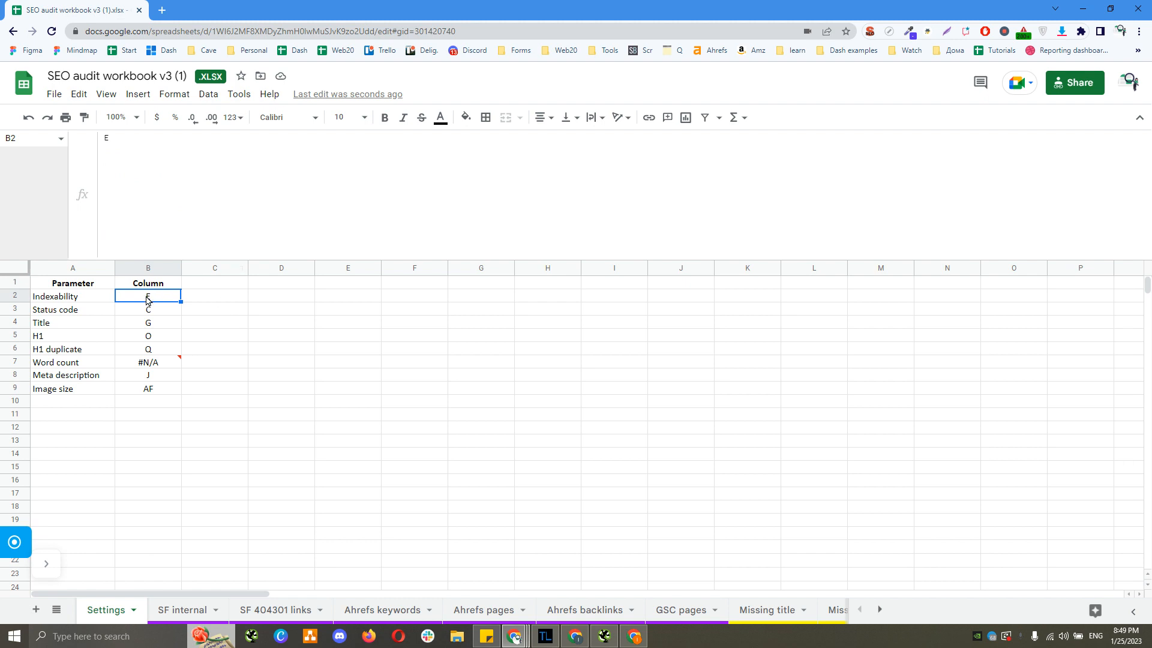
pyautogui.click(84, 299)
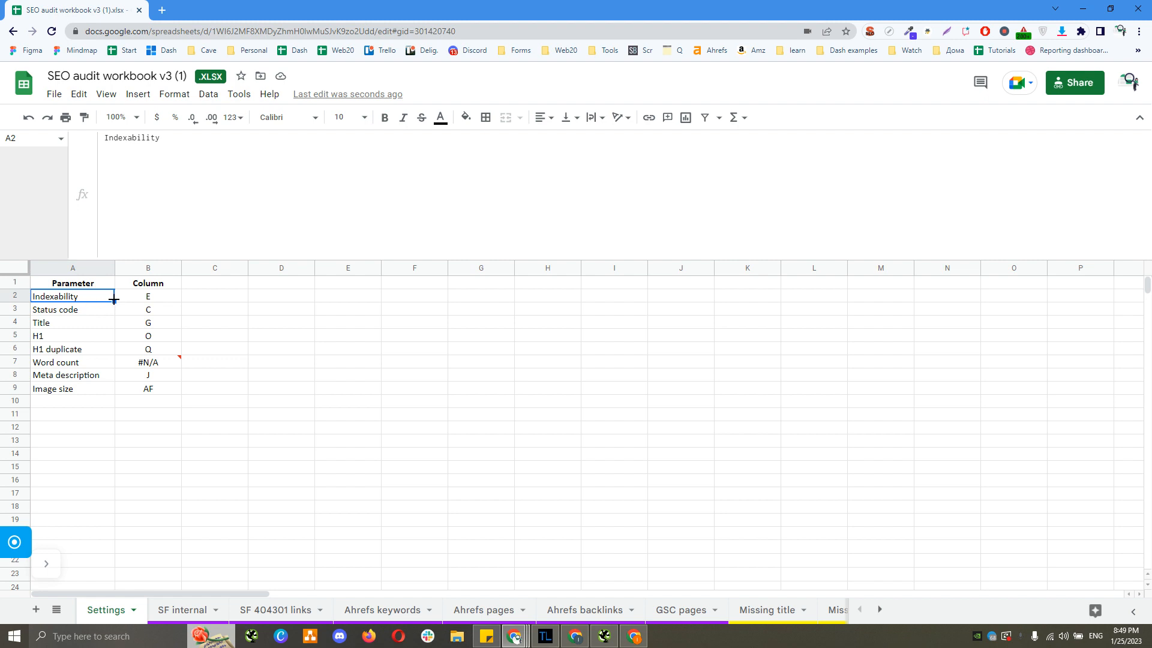
pyautogui.click(133, 300)
pyautogui.write('C')
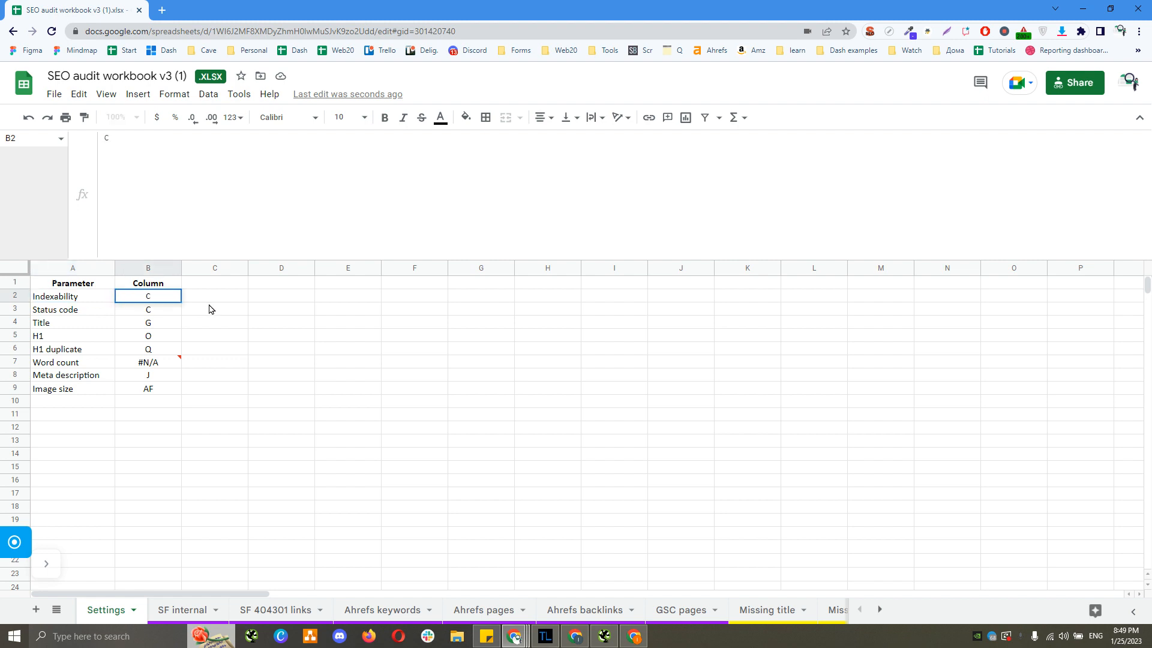
pyautogui.press('Return')
# Restore the Indexability column letter in B2 of the Settings sheet to E and collapse the formula bar.
pyautogui.scroll(-5, 828, 609)
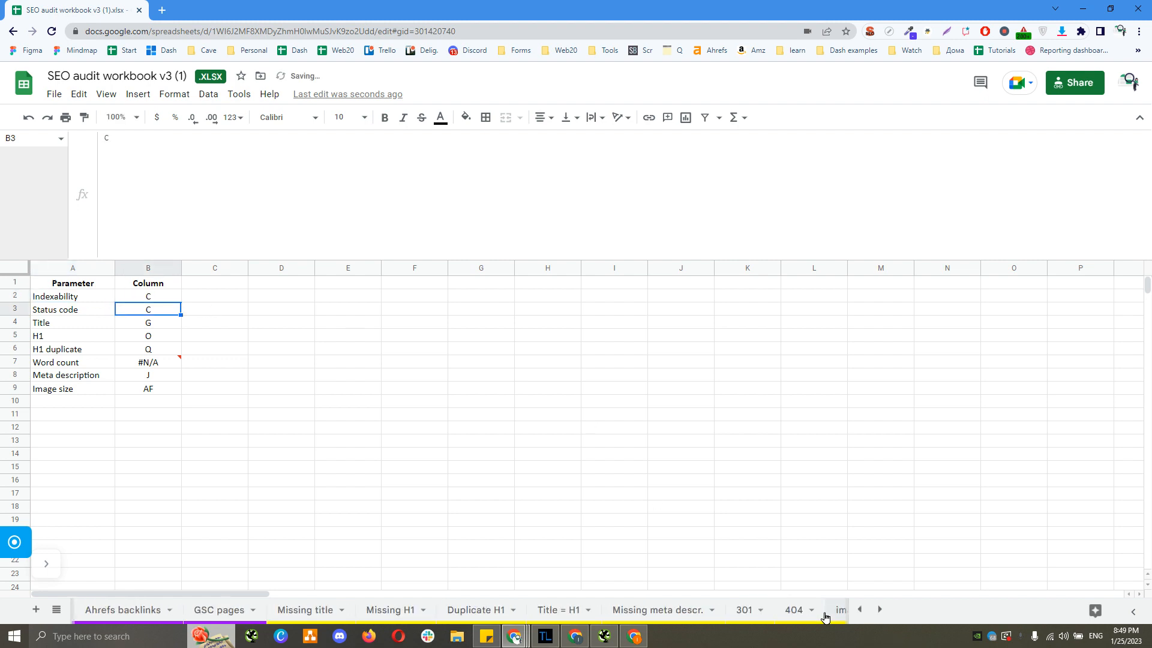
pyautogui.click(150, 296)
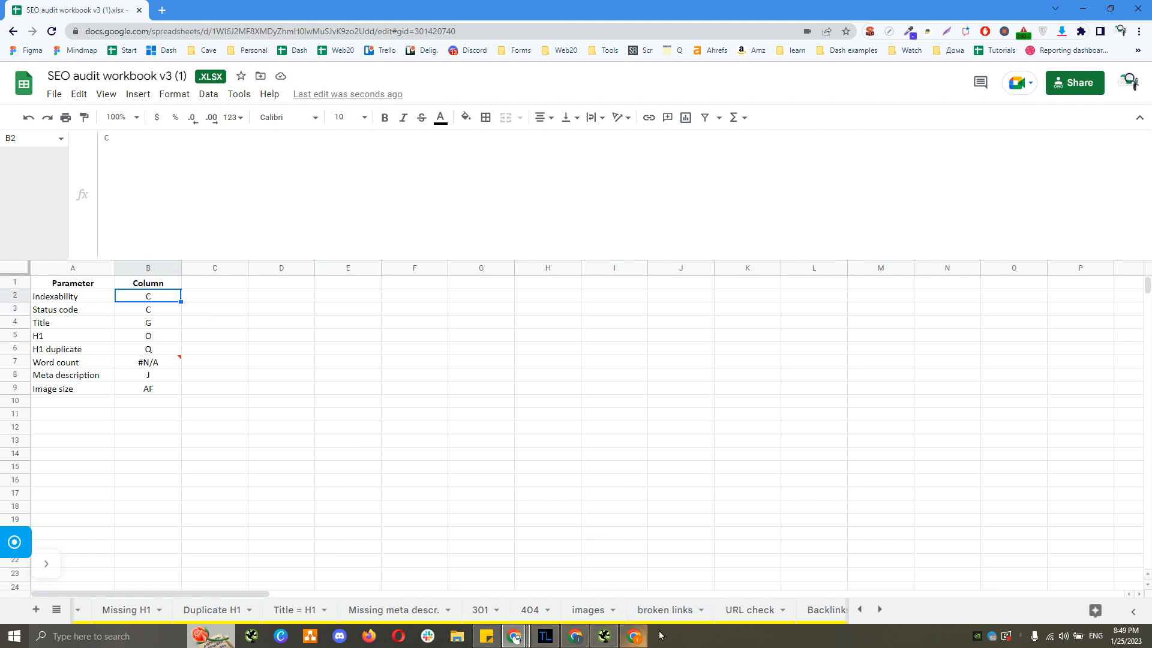
pyautogui.click(664, 610)
pyautogui.scroll(8, 146, 609)
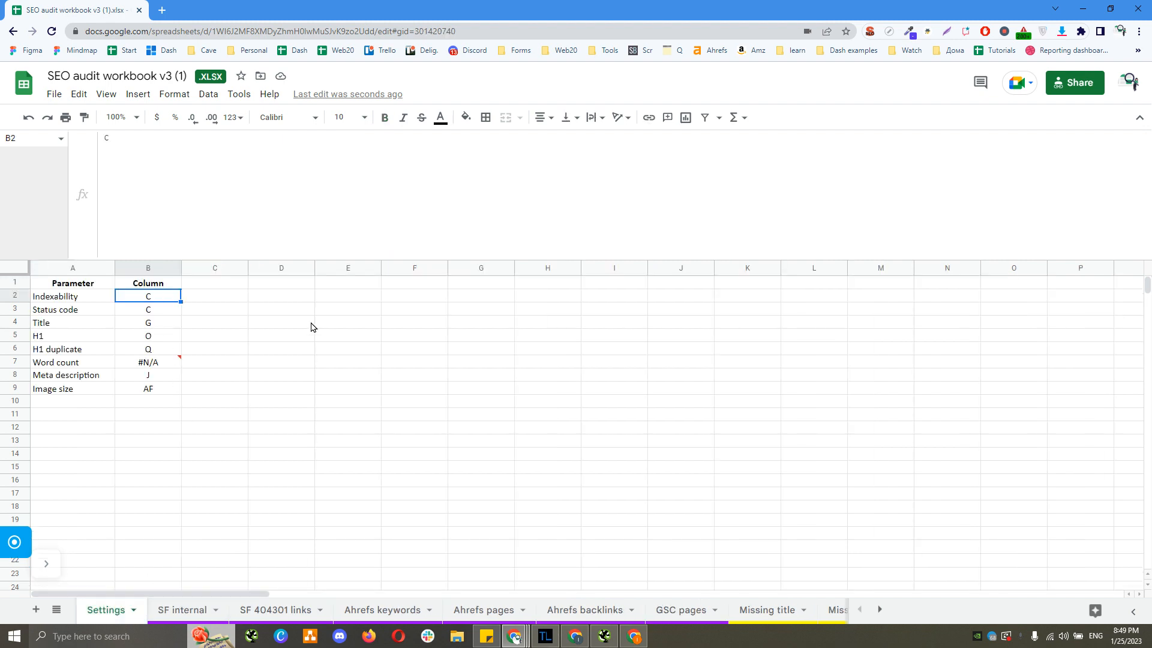
pyautogui.write('E')
pyautogui.press('Return')
pyautogui.moveTo(370, 264); pyautogui.dragTo(391, 132)
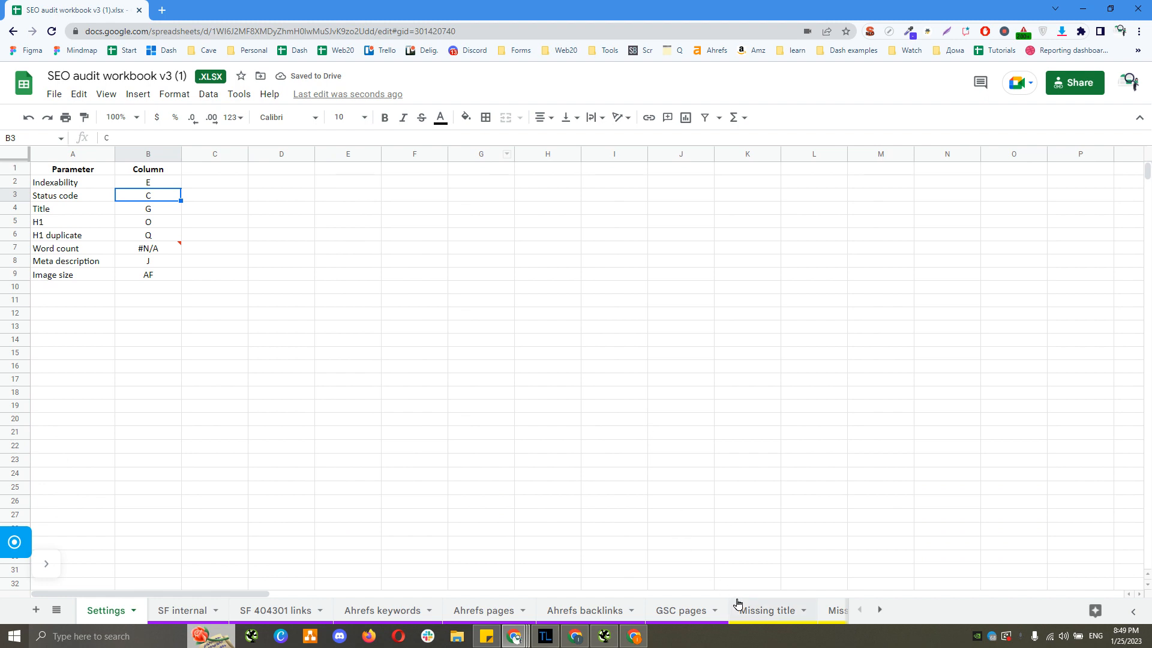
# Open the Missing meta descr. sheet and expand its A1 query formula to read all the conditions.
pyautogui.scroll(-3, 738, 606)
pyautogui.click(675, 611)
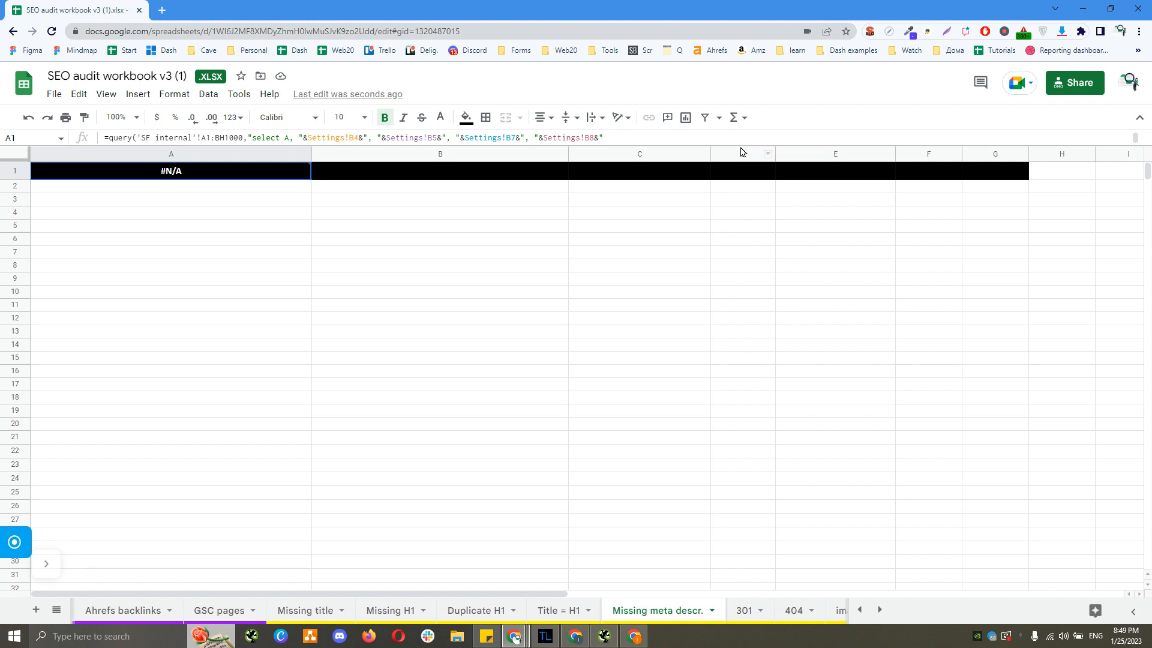
pyautogui.moveTo(739, 144); pyautogui.dragTo(726, 247)
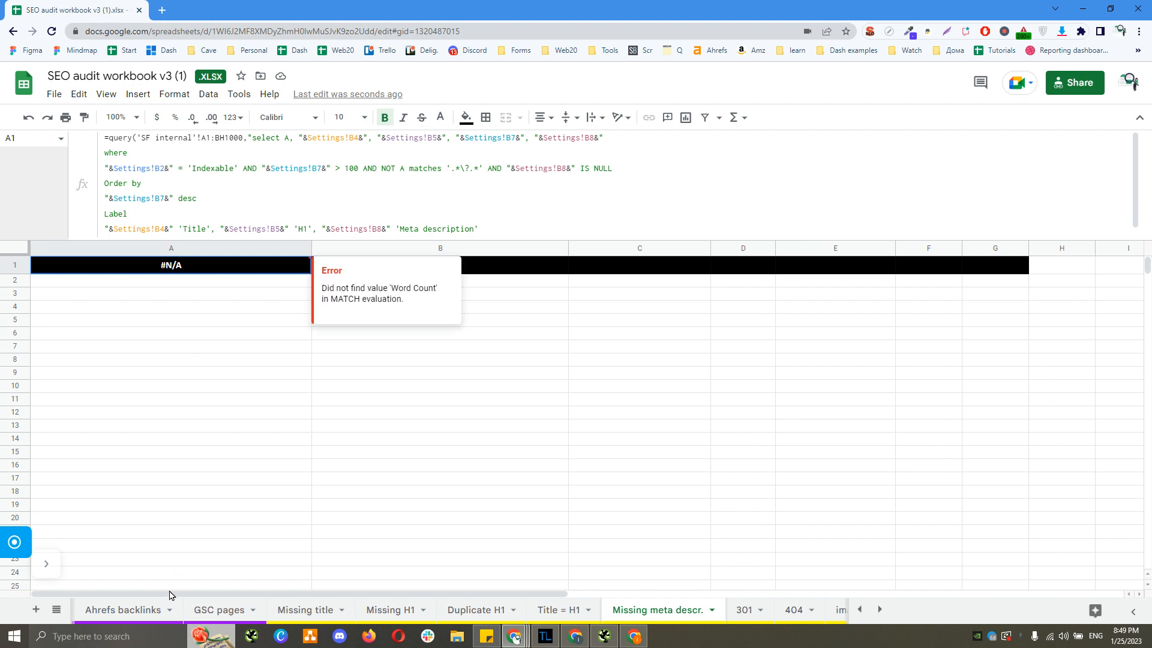
# Highlight the parameter names in A2:A9 and the column letters in B2:B9 on the Settings sheet.
pyautogui.scroll(7, 166, 607)
pyautogui.click(112, 611)
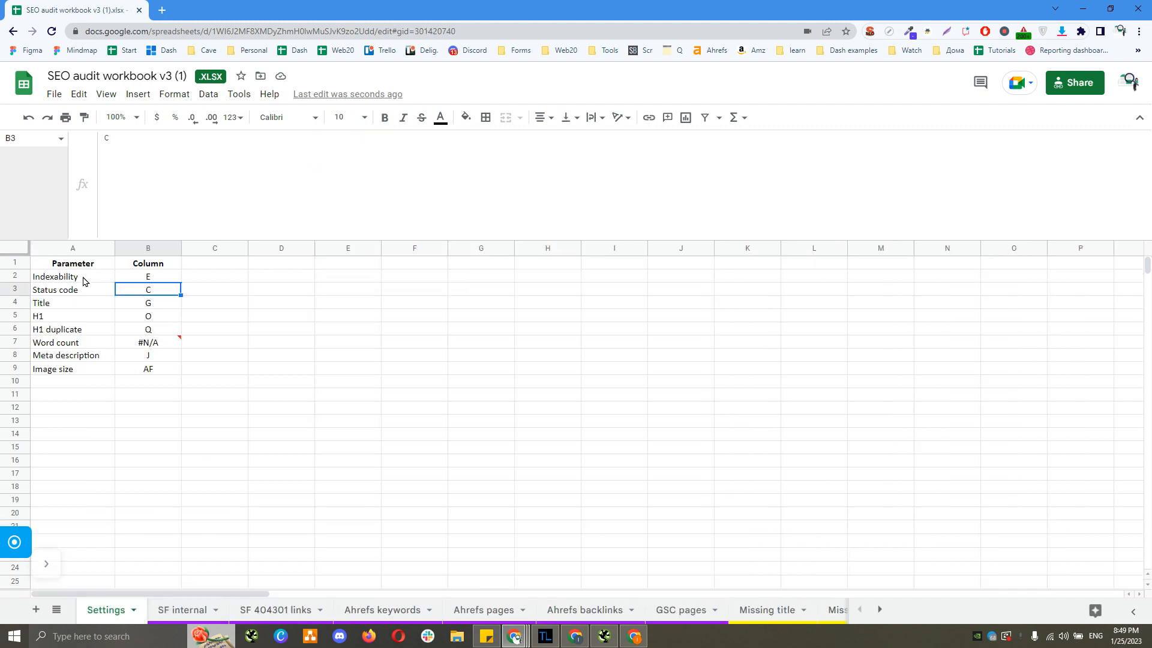
pyautogui.moveTo(85, 281); pyautogui.dragTo(90, 369)
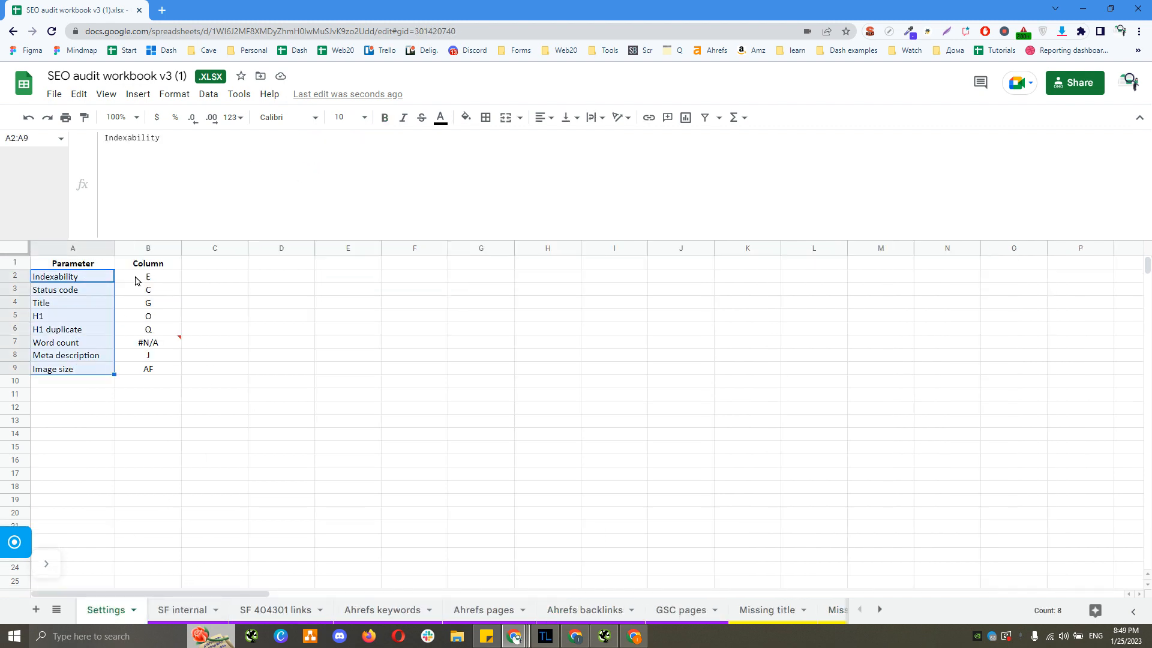
pyautogui.moveTo(136, 280); pyautogui.dragTo(127, 373)
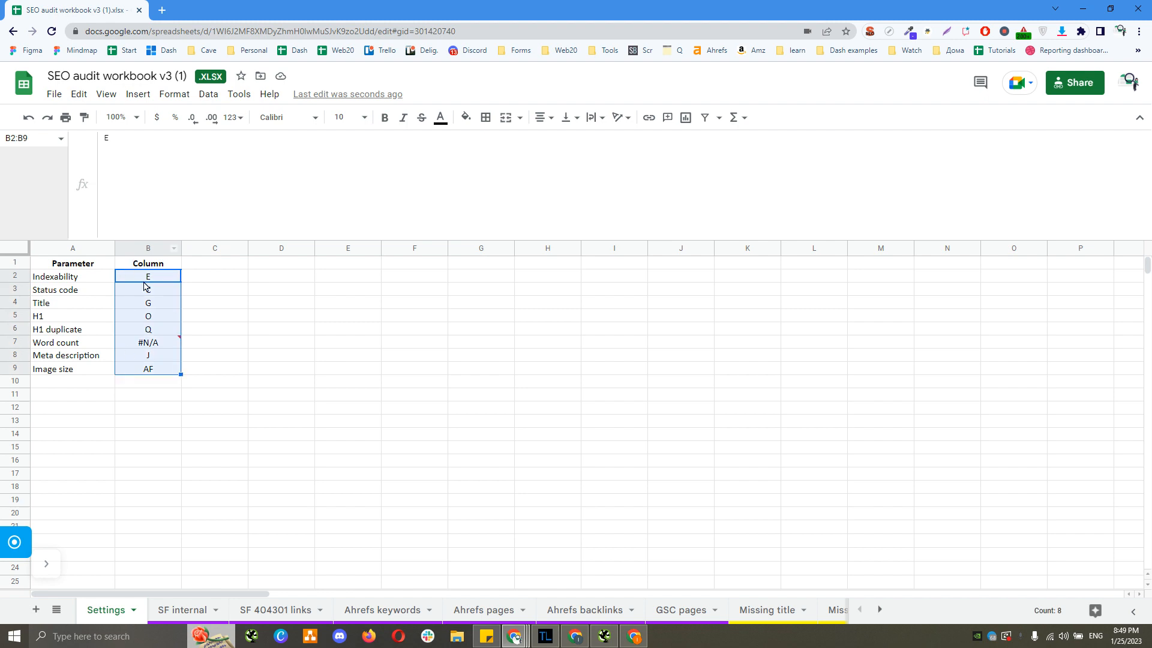
pyautogui.click(223, 293)
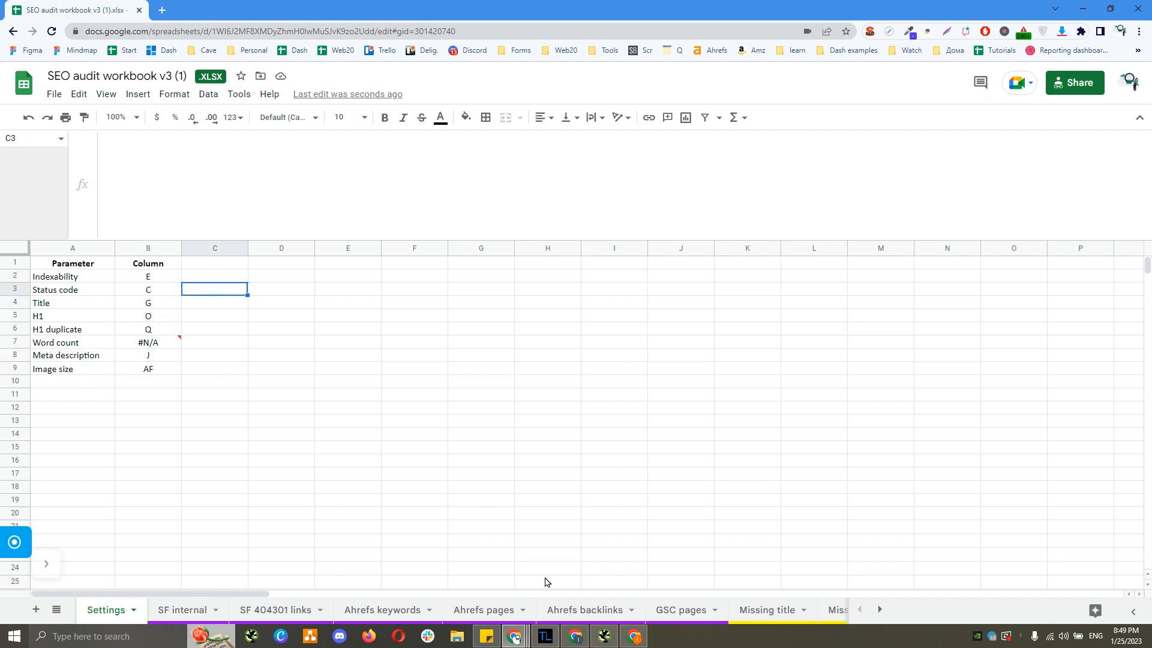
# Open the broken links and URL check sheets to read their A1 query formulas.
pyautogui.scroll(-5, 547, 609)
pyautogui.click(599, 610)
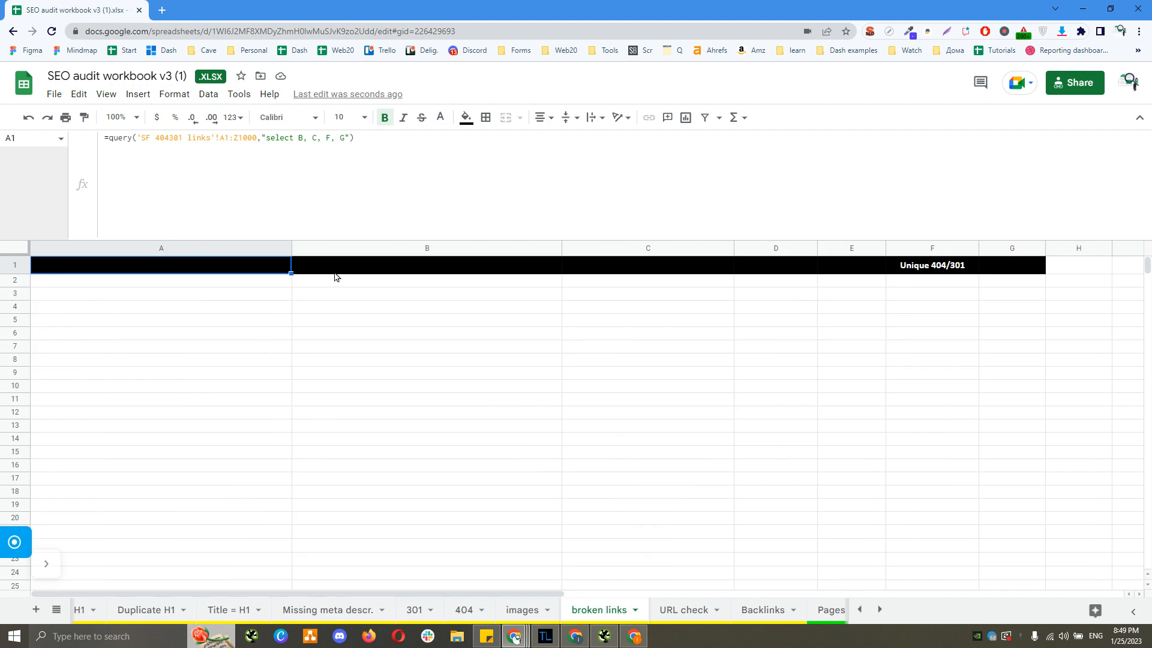
pyautogui.click(695, 615)
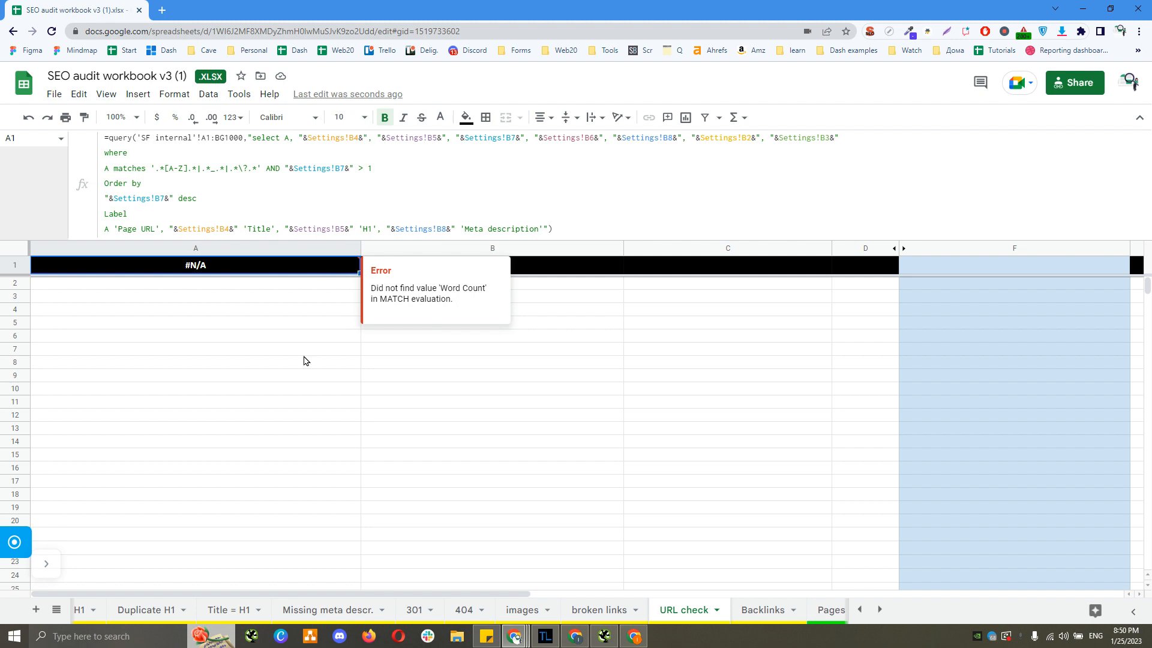
# Return to the Settings sheet and shrink the formula bar to a single line.
pyautogui.scroll(3, 120, 609)
pyautogui.click(112, 611)
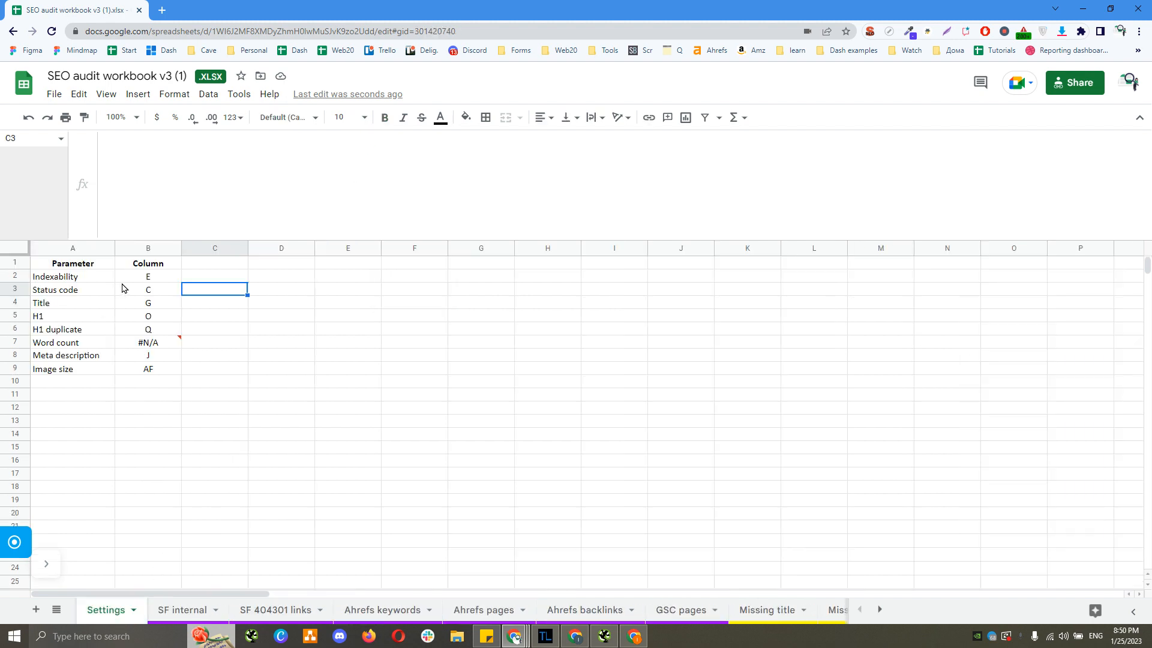
pyautogui.click(138, 280)
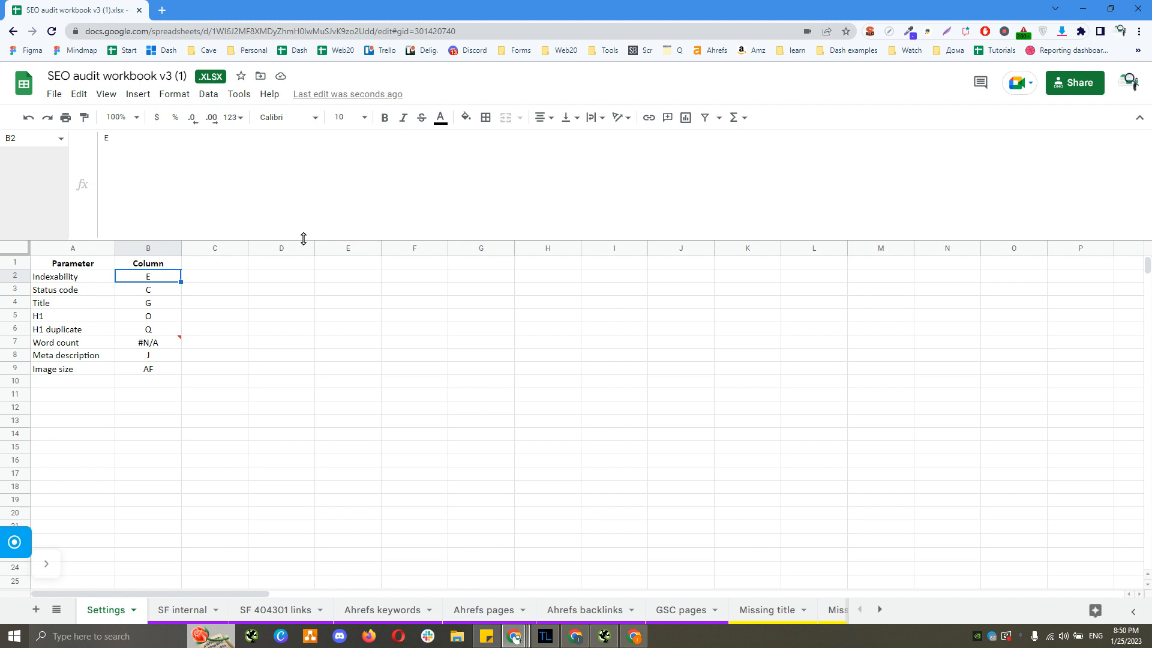
pyautogui.moveTo(304, 238); pyautogui.dragTo(321, 173)
pyautogui.click(401, 312)
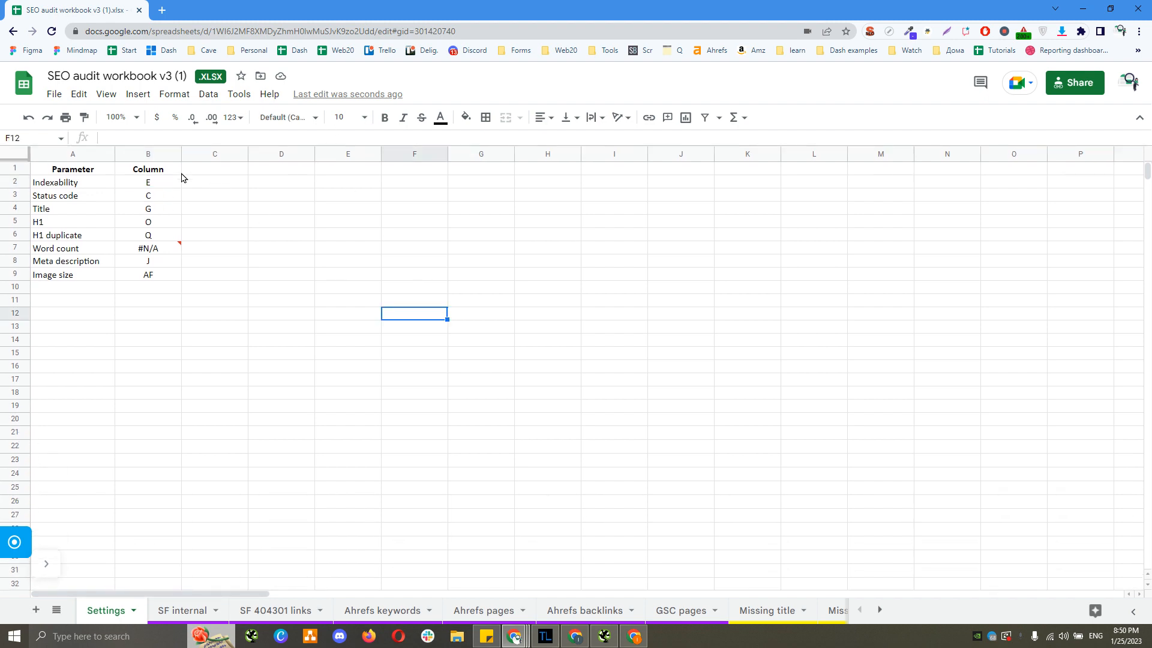
pyautogui.click(161, 182)
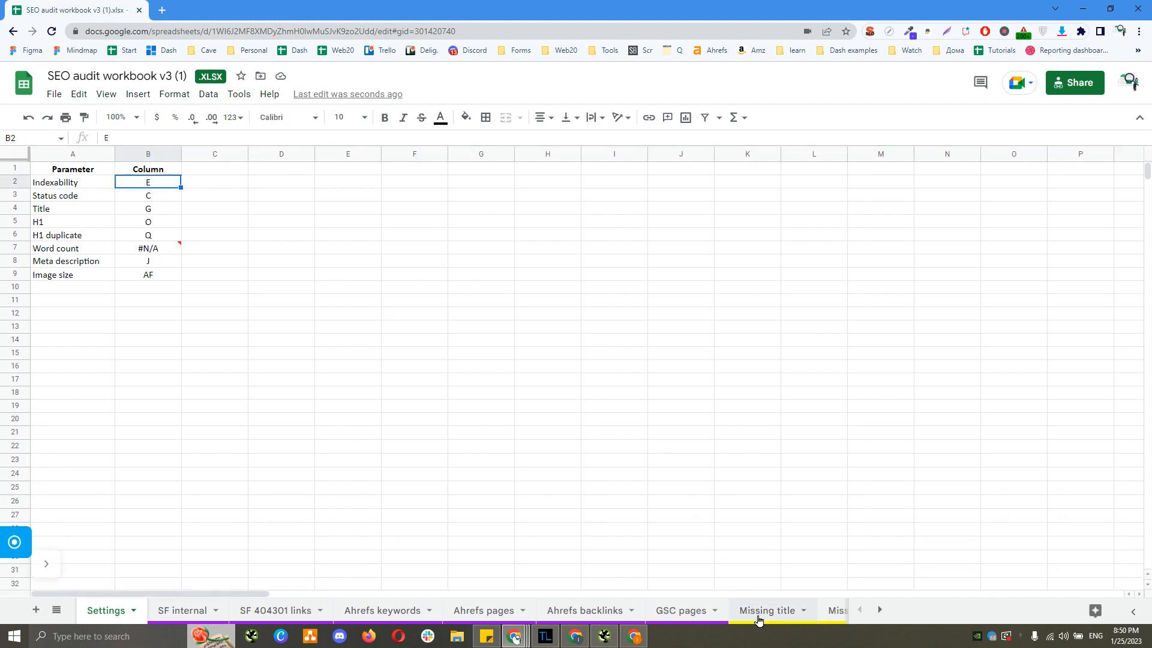
pyautogui.scroll(-10, 758, 620)
pyautogui.scroll(6, 433, 612)
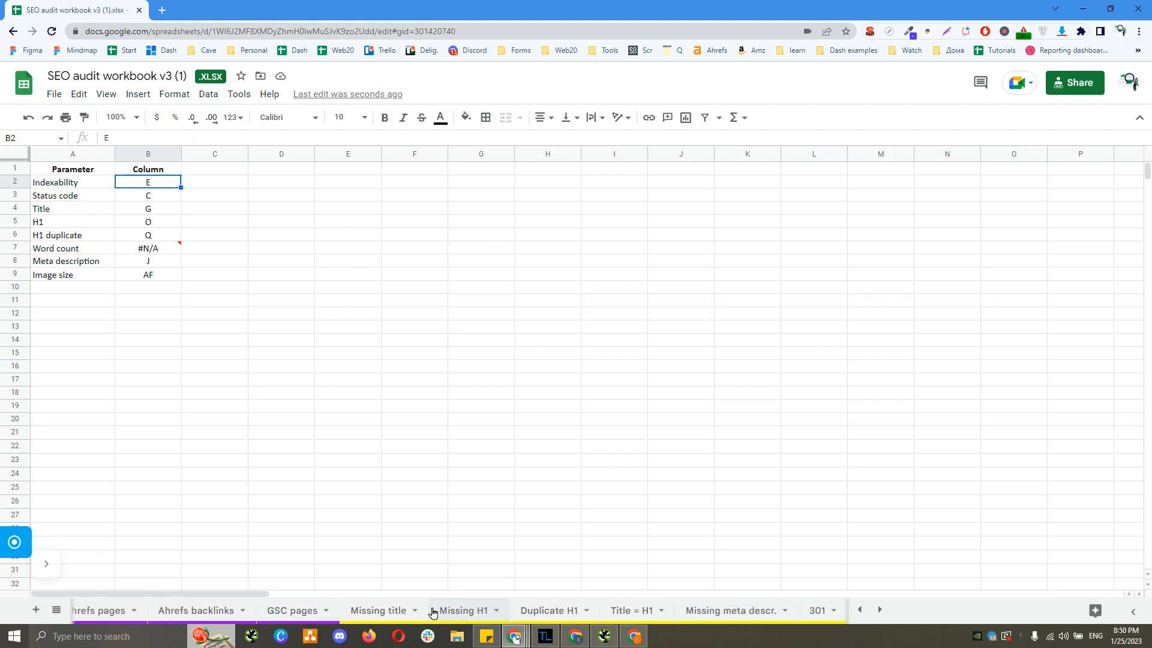
pyautogui.scroll(5, 433, 612)
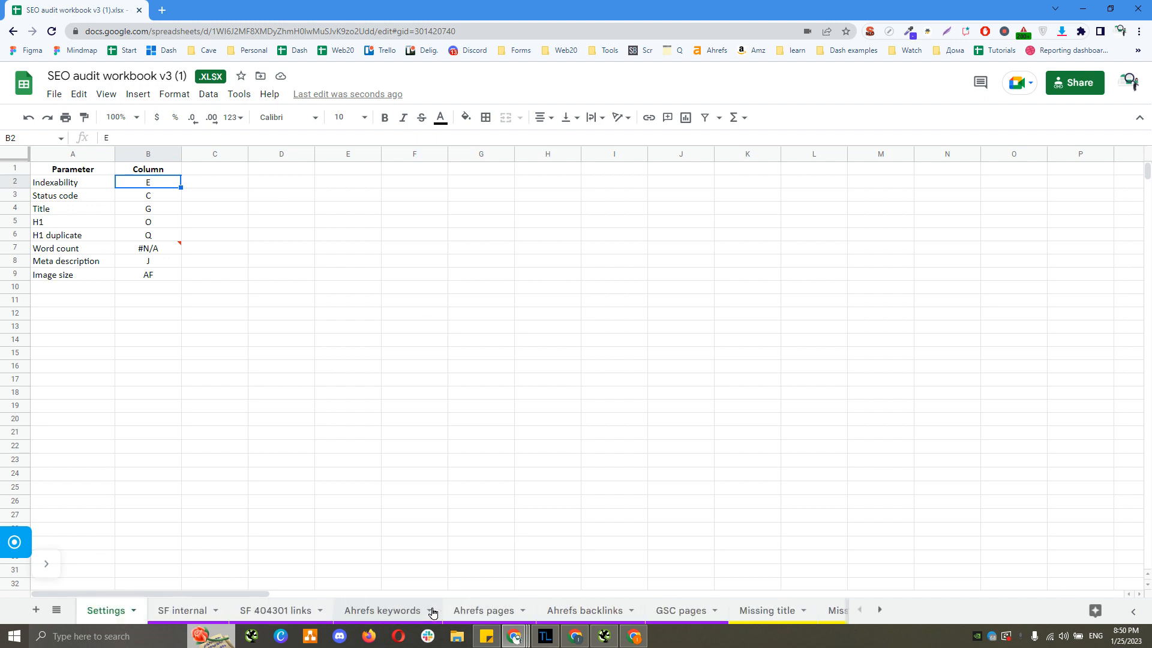
# Select the Word count and Indexability column cells on the Settings sheet and enlarge the formula bar slightly.
pyautogui.click(169, 252)
pyautogui.moveTo(330, 145); pyautogui.dragTo(329, 174)
pyautogui.click(159, 206)
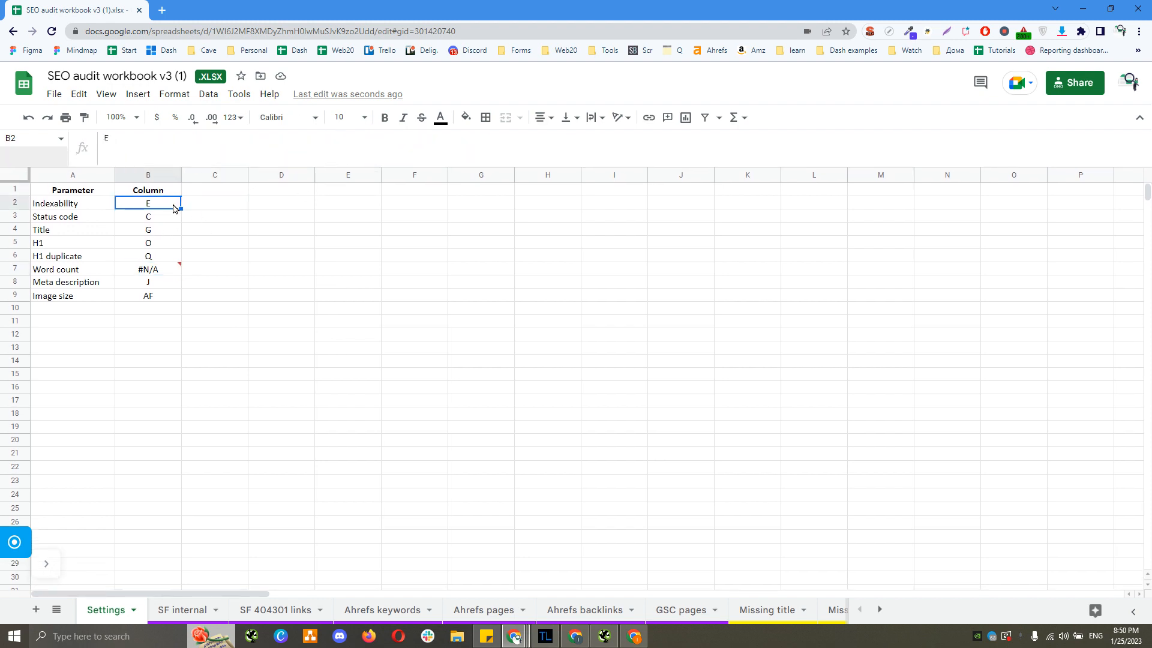
# Highlight the parameter names in A2:A9, then the Indexability name and its column letter in row 2.
pyautogui.click(195, 201)
pyautogui.click(166, 205)
pyautogui.moveTo(93, 207); pyautogui.dragTo(84, 299)
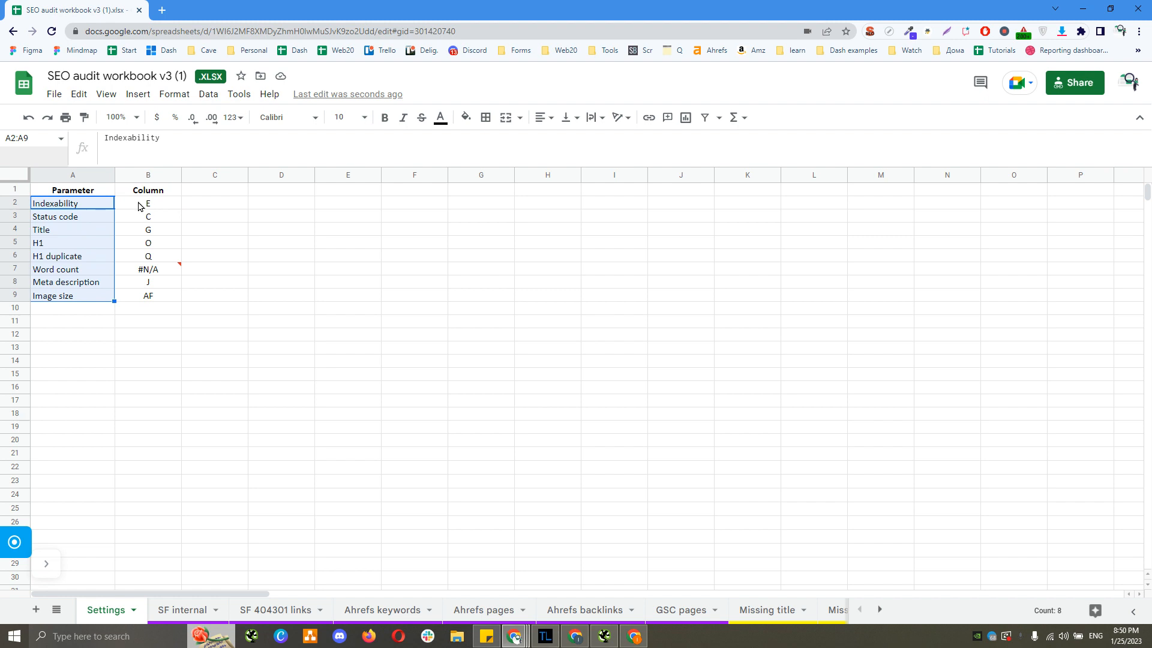
pyautogui.moveTo(162, 268)
pyautogui.click(92, 207)
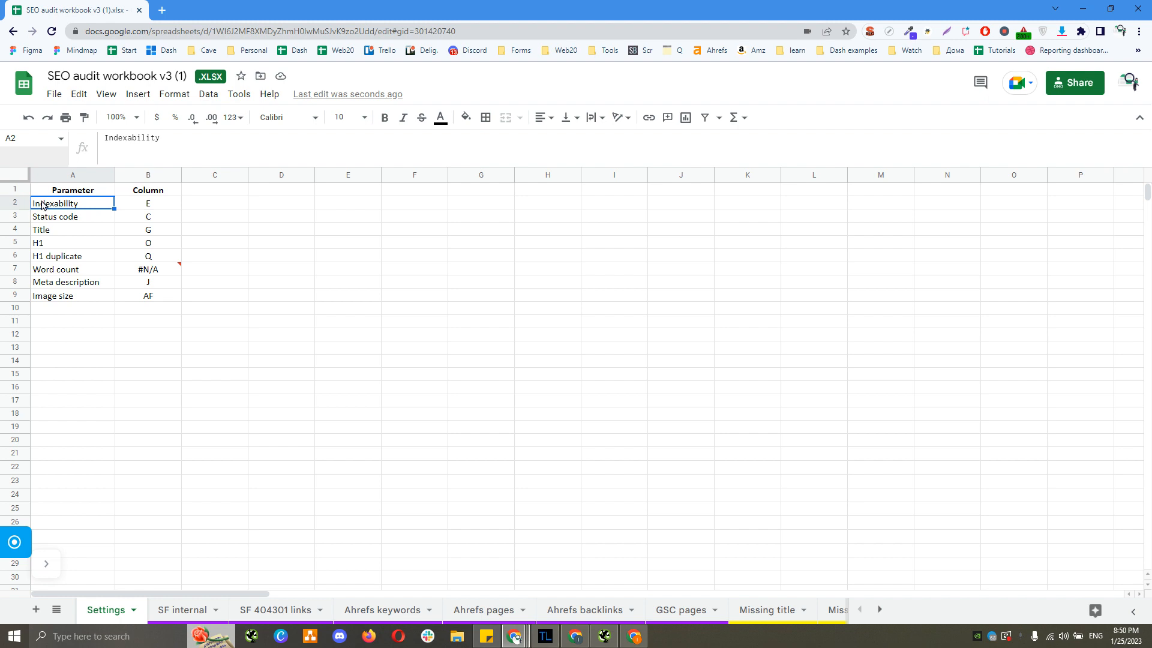
pyautogui.click(15, 203)
pyautogui.click(137, 205)
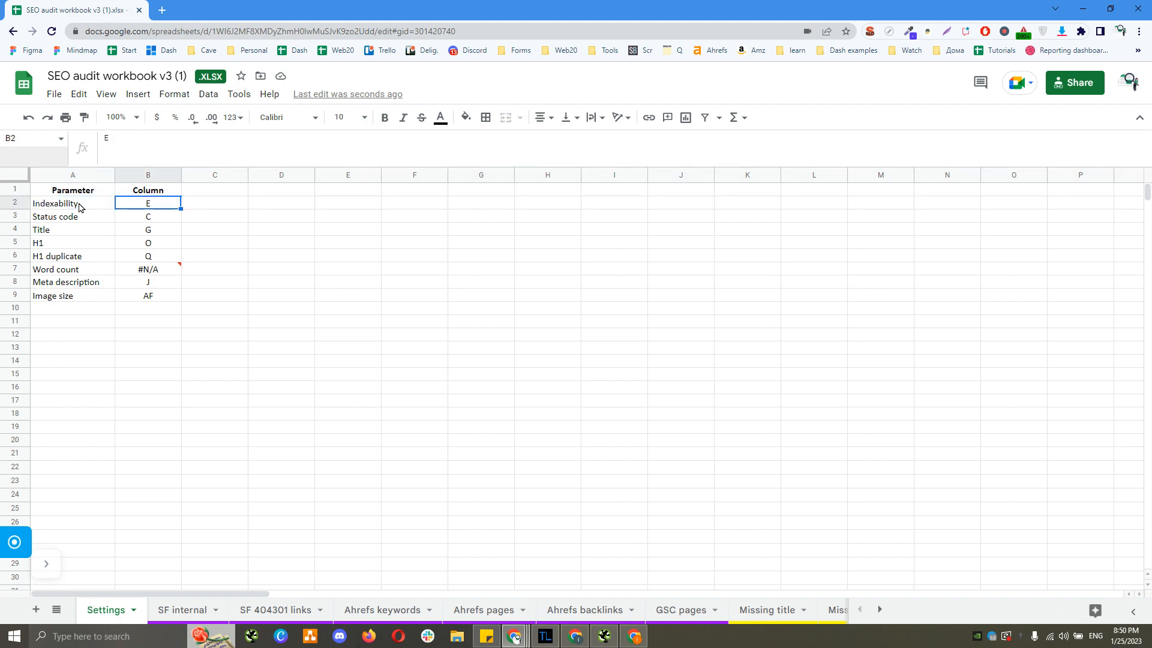
# Upload internal_css.csv from the Downloads folder for import at cell A1 of the SF internal sheet.
pyautogui.click(171, 610)
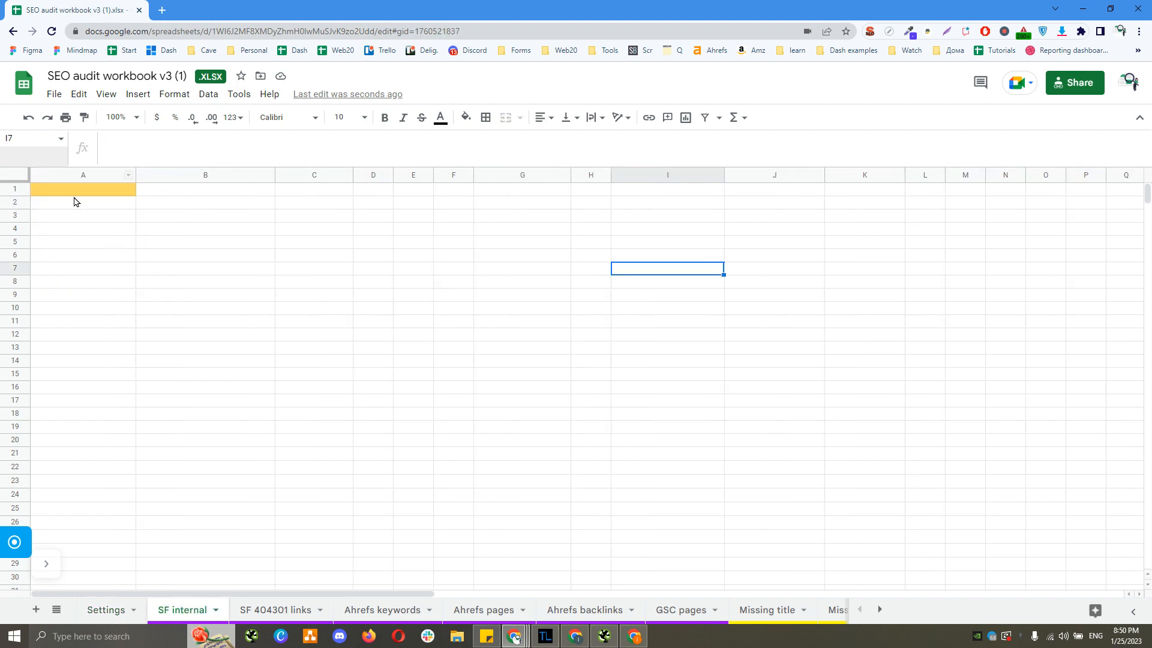
pyautogui.click(75, 190)
pyautogui.click(54, 94)
pyautogui.click(77, 159)
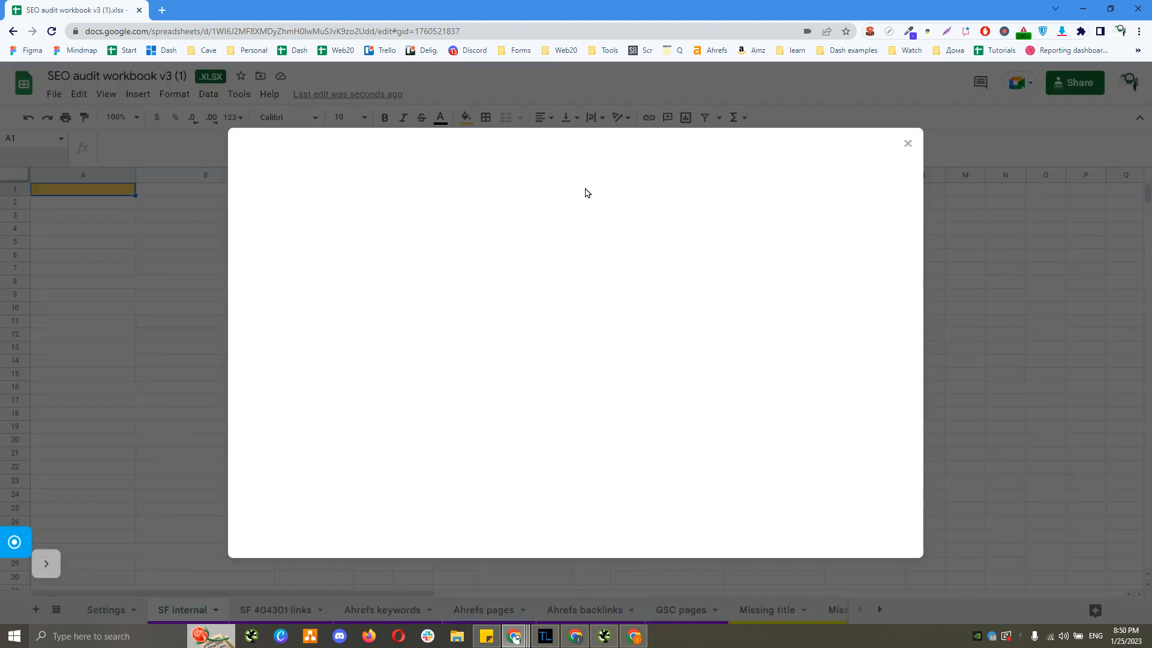
pyautogui.click(490, 193)
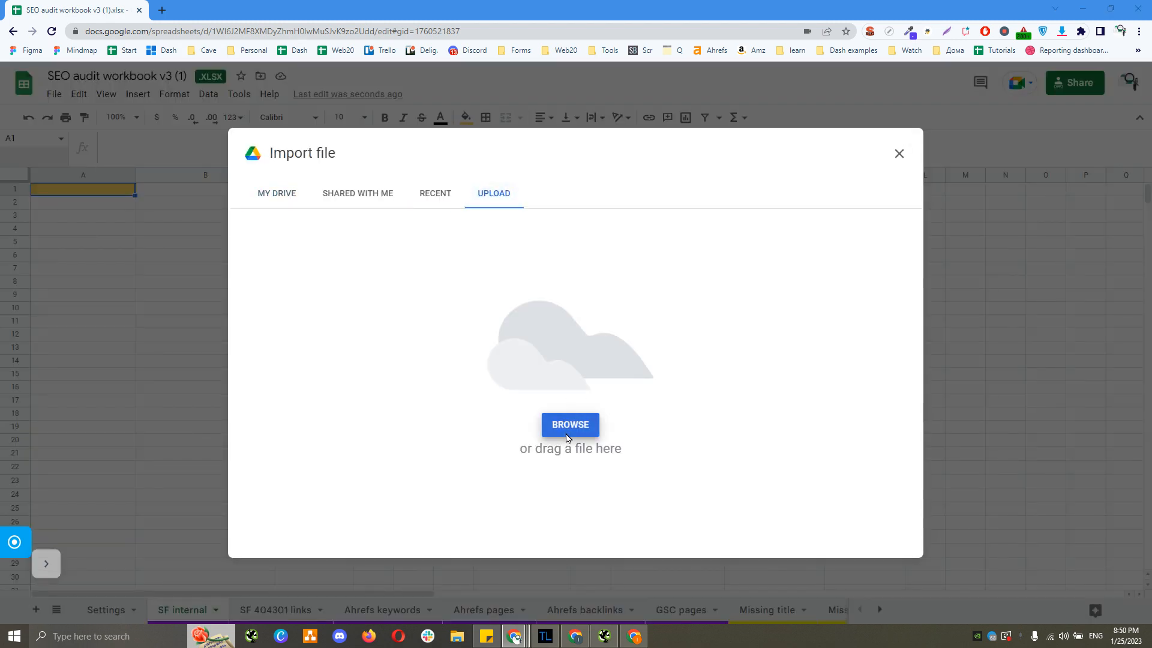
pyautogui.click(568, 426)
pyautogui.click(189, 127)
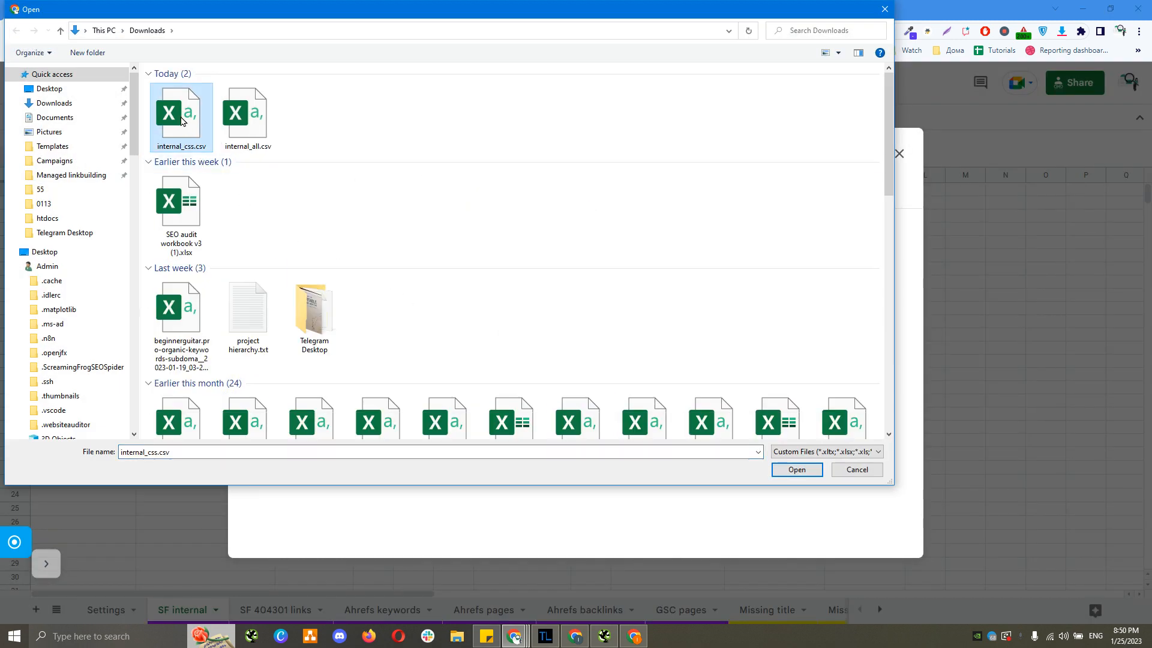
pyautogui.doubleClick(181, 122)
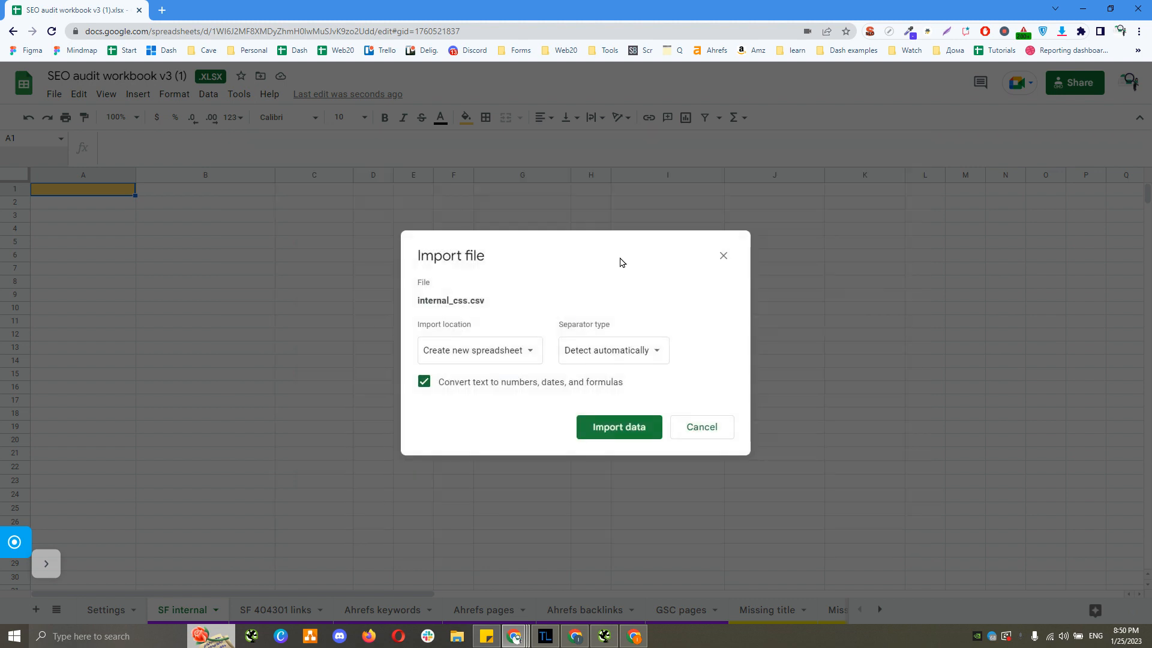
# Import the uploaded file's data with the import location set to Replace data at selected cell.
pyautogui.click(512, 362)
pyautogui.click(495, 456)
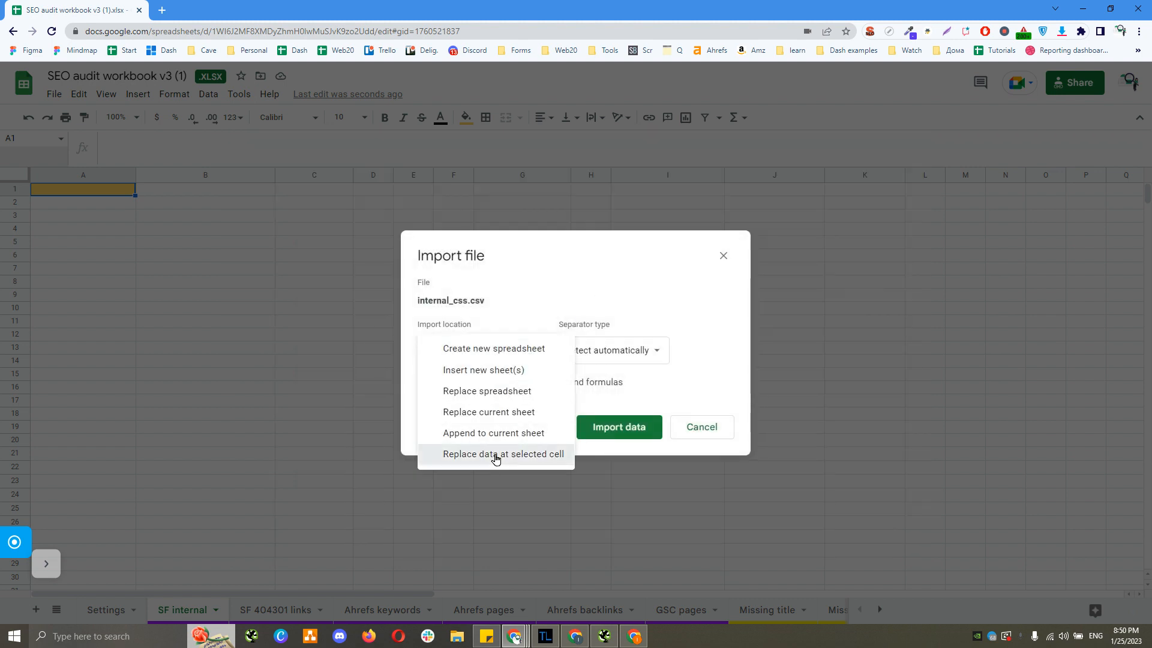
pyautogui.click(600, 430)
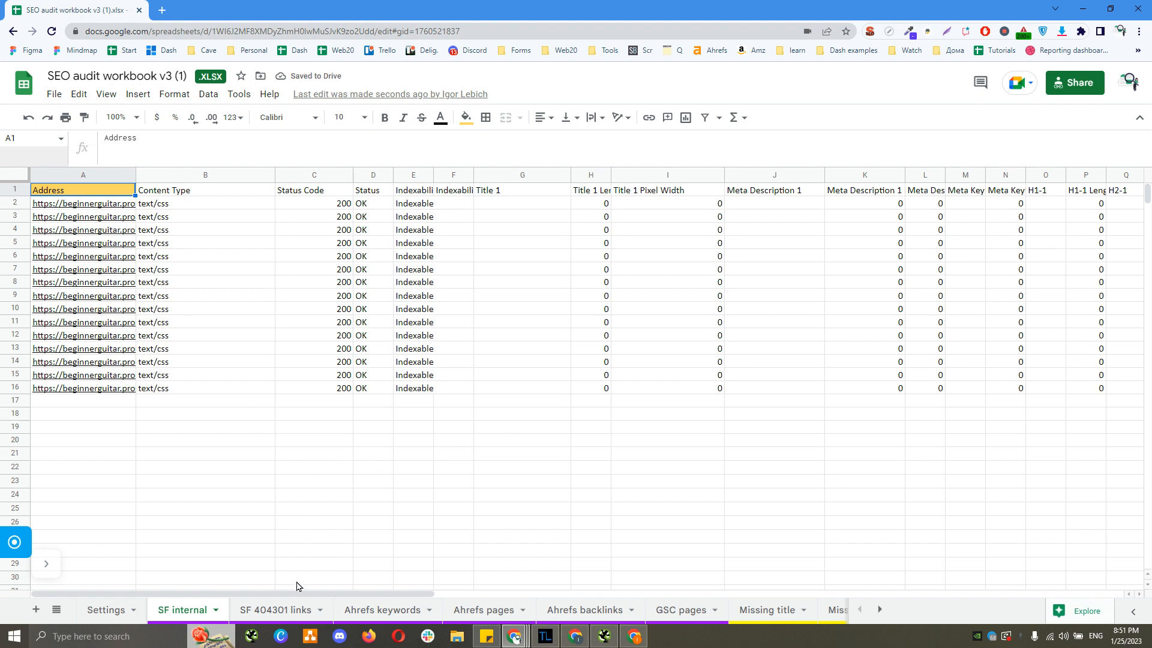
# Highlight header row 1 of the imported data on SF internal and check the column letters on the Settings sheet.
pyautogui.click(16, 190)
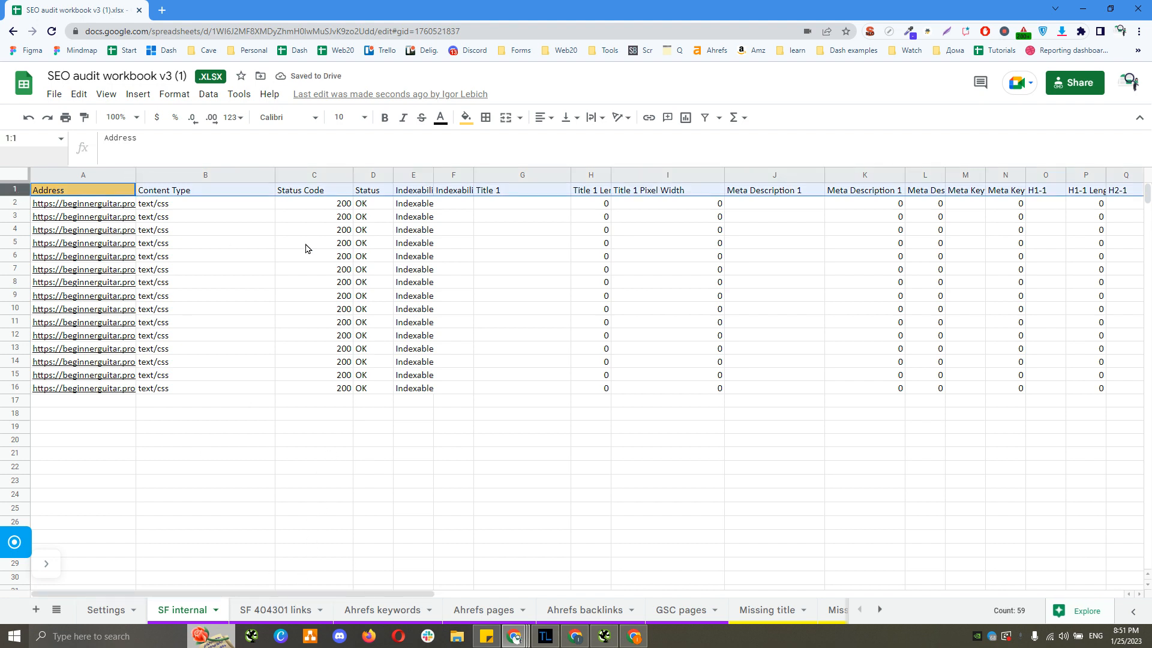
pyautogui.moveTo(335, 598); pyautogui.dragTo(228, 596)
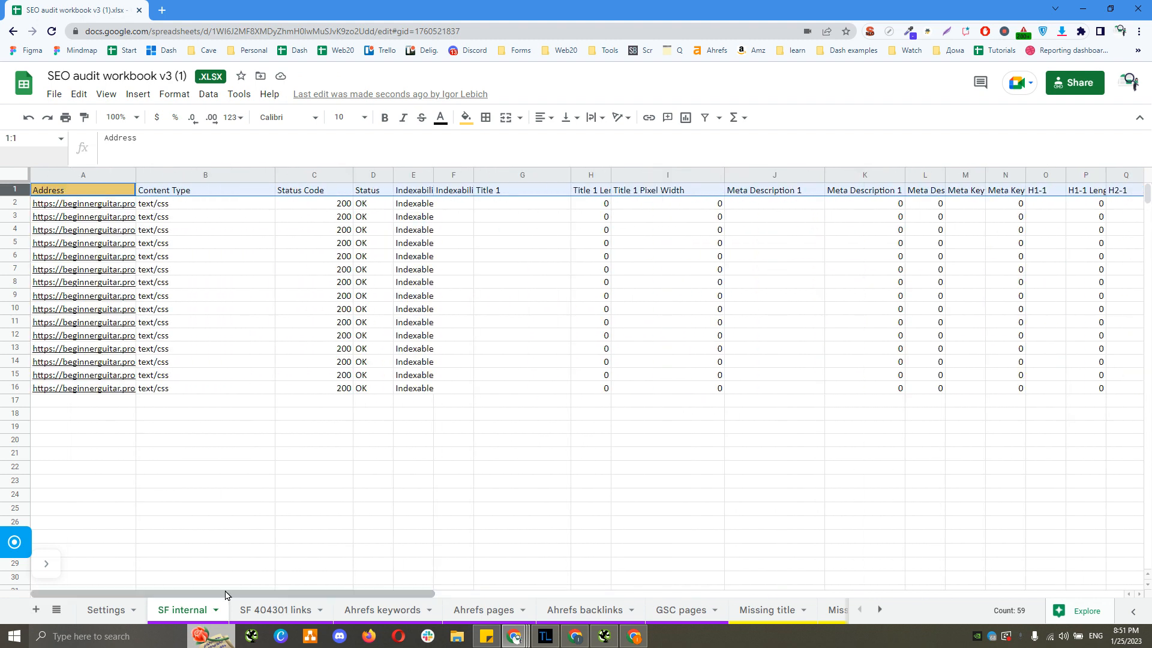
pyautogui.click(109, 609)
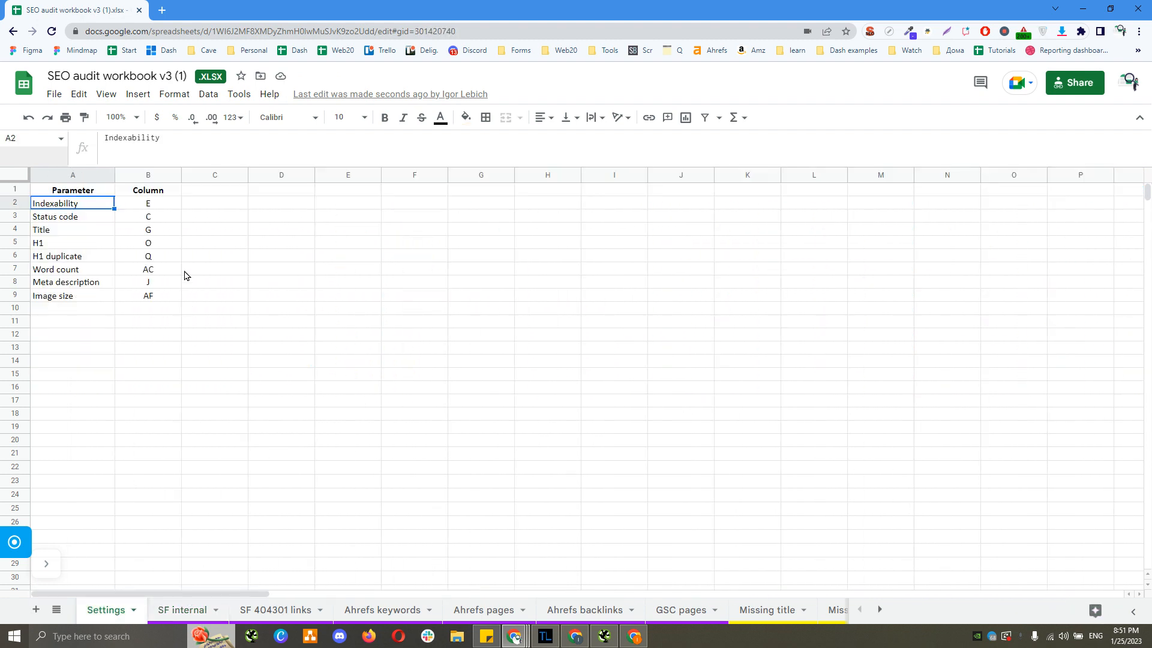
pyautogui.click(217, 246)
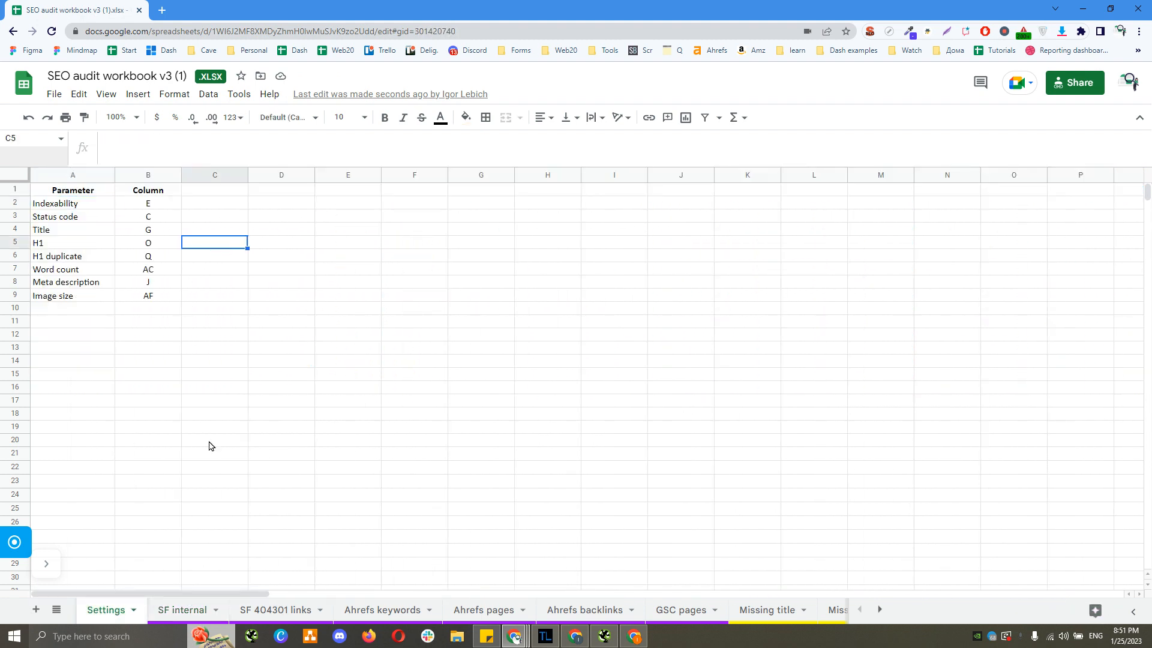
pyautogui.click(178, 610)
pyautogui.click(103, 609)
pyautogui.click(252, 378)
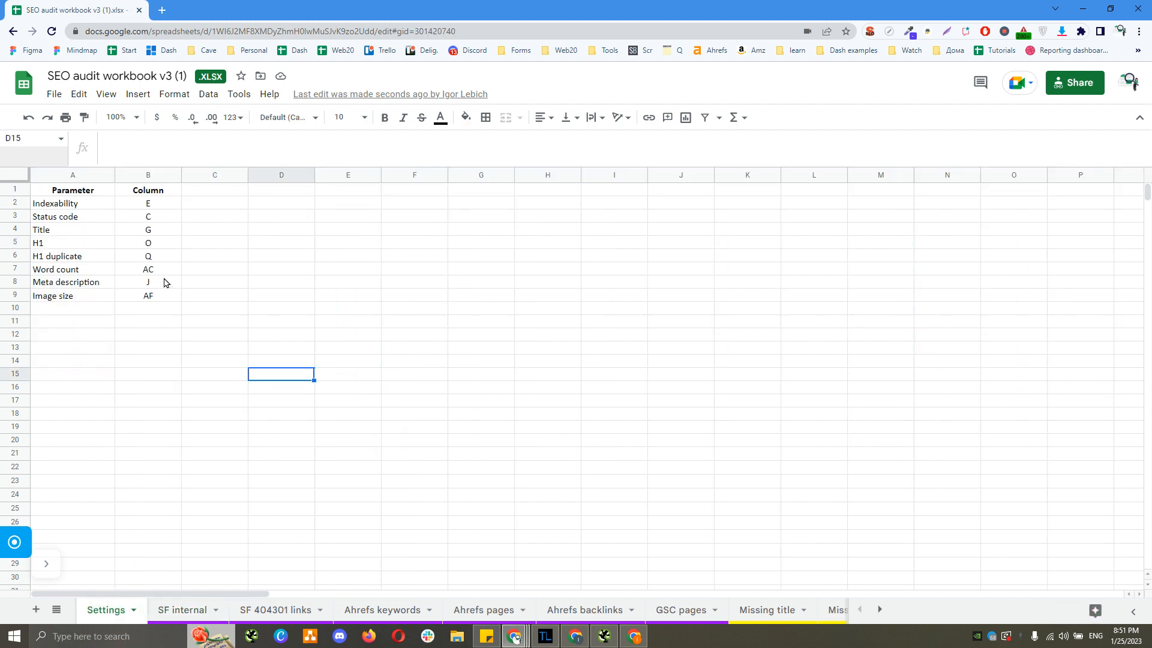
# Highlight the full Word count formula in B7, leave it unedited, and select its parameter name in A7.
pyautogui.click(153, 275)
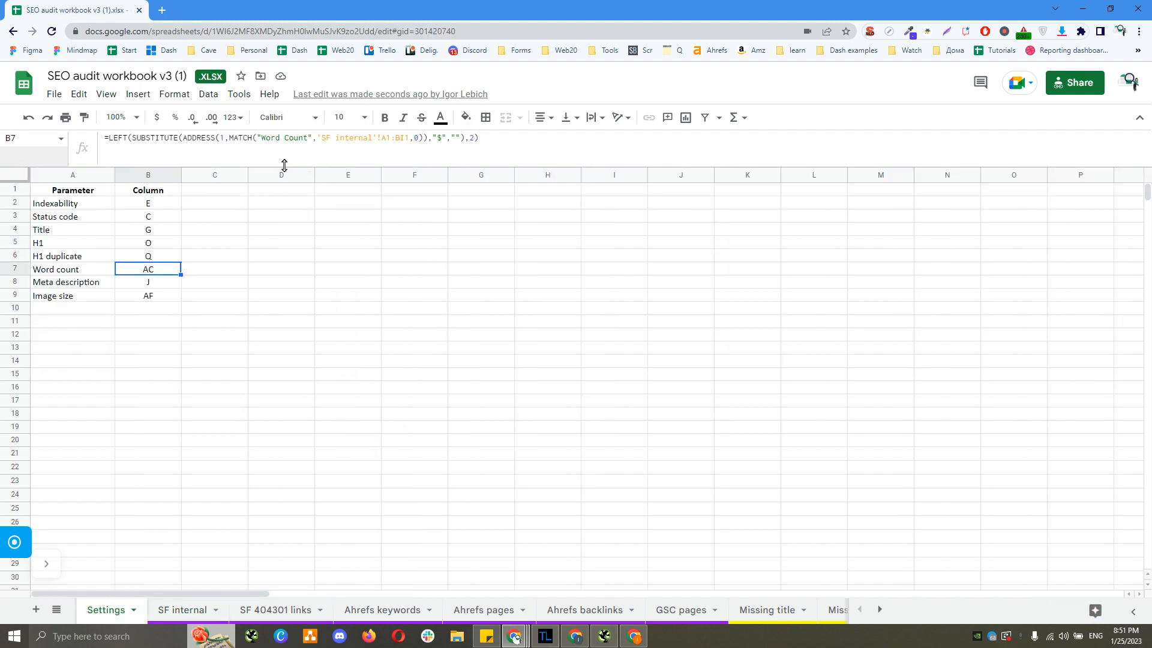
pyautogui.moveTo(285, 165); pyautogui.dragTo(289, 157)
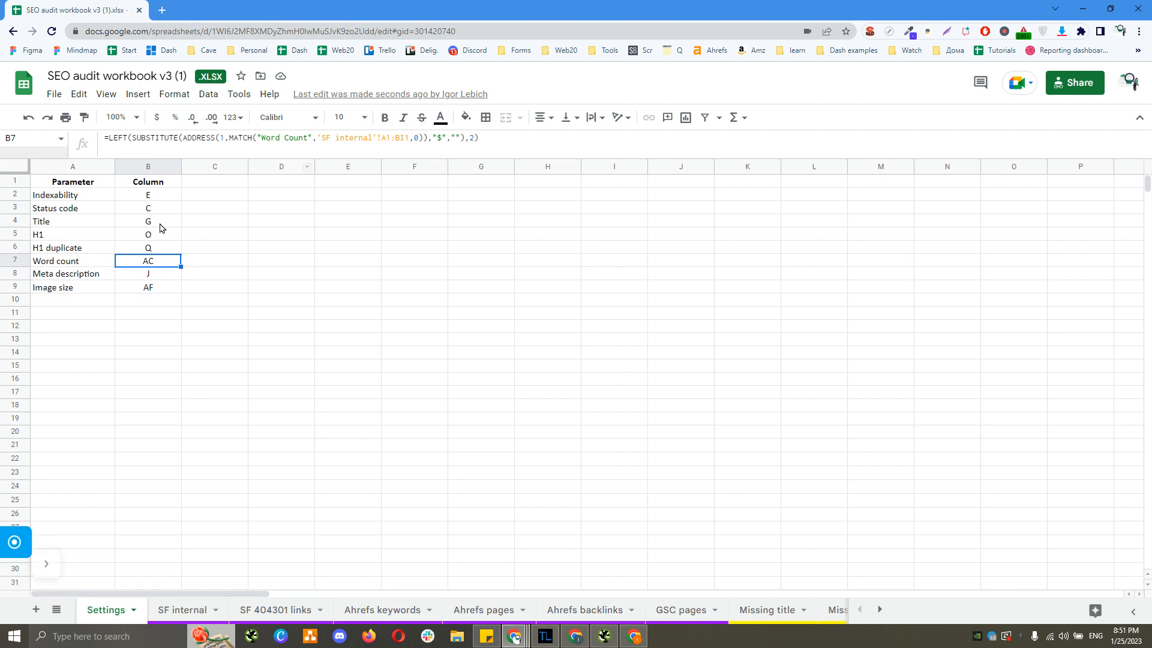
pyautogui.moveTo(495, 137); pyautogui.dragTo(95, 137)
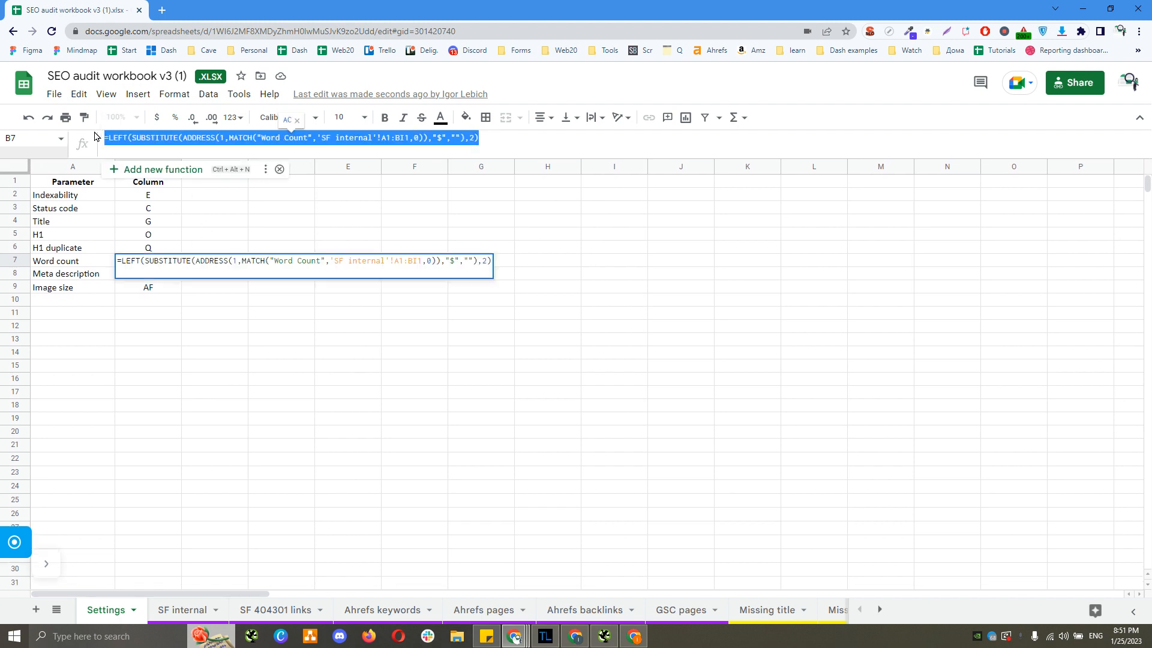
pyautogui.press('Escape')
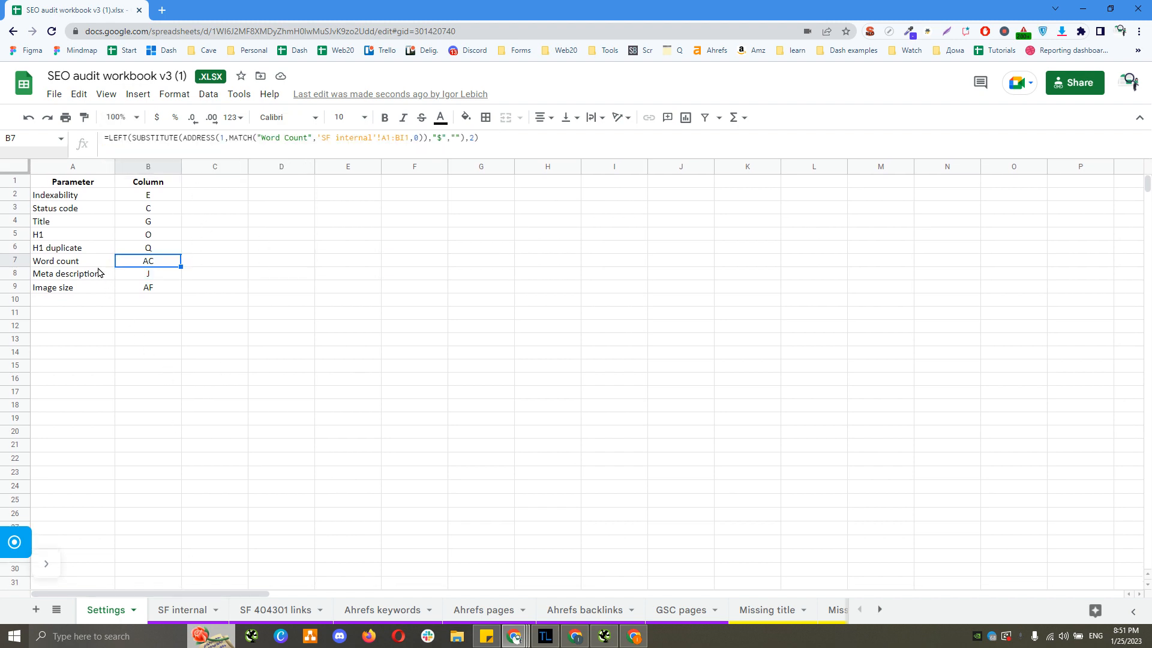
pyautogui.click(100, 263)
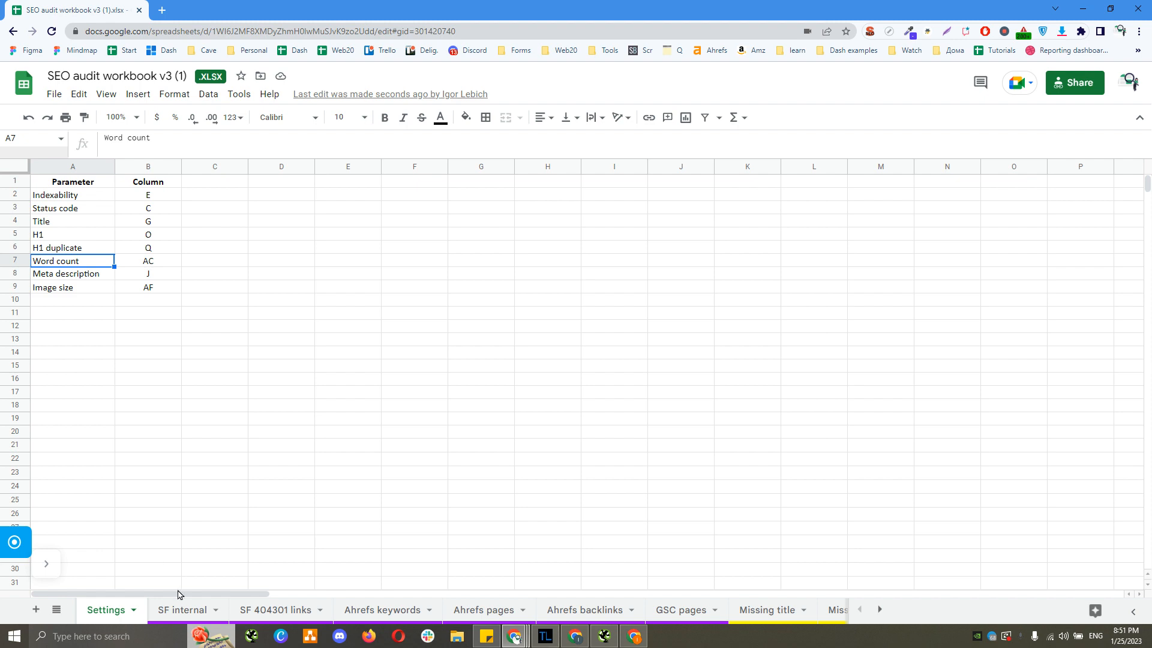
# Locate the Word Count header in column AC of the SF internal sheet and widen that column to fit it.
pyautogui.click(181, 609)
pyautogui.hscroll(3, 277, 601)
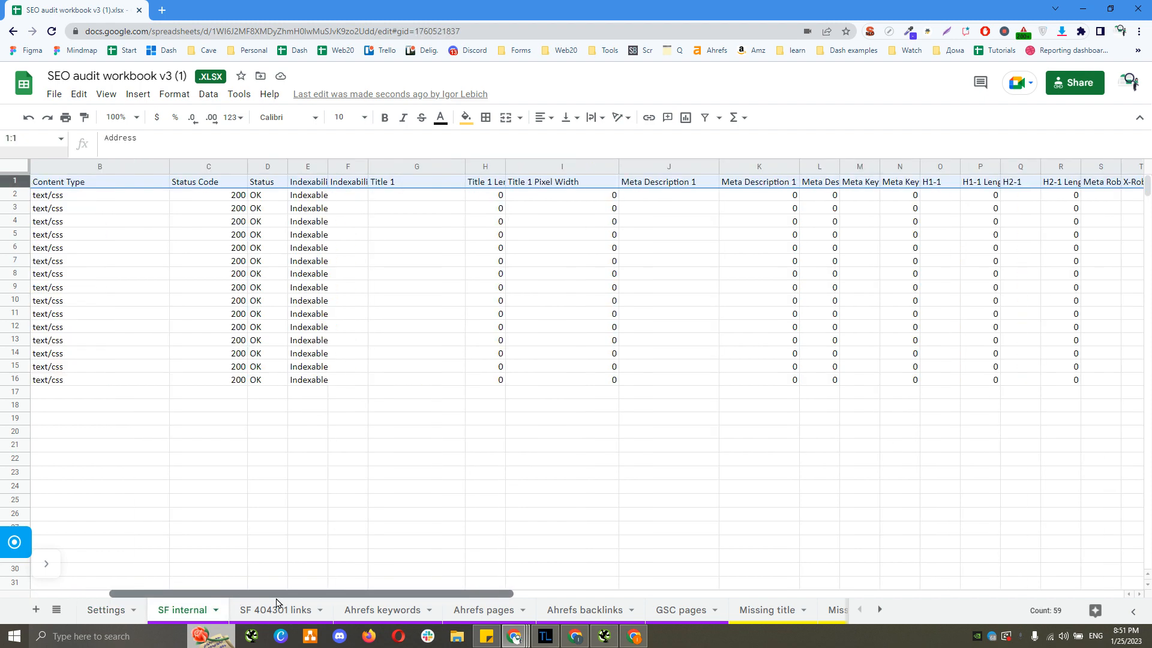
pyautogui.hscroll(10, 277, 601)
pyautogui.hscroll(-15, 107, 555)
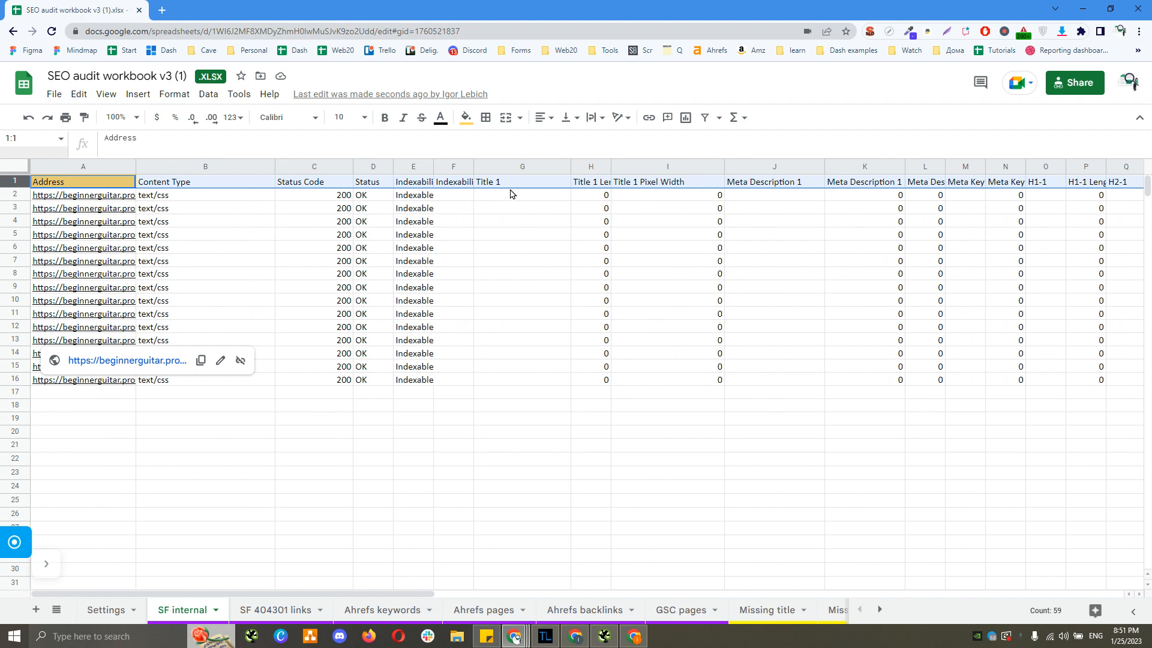
pyautogui.moveTo(379, 593); pyautogui.dragTo(740, 594)
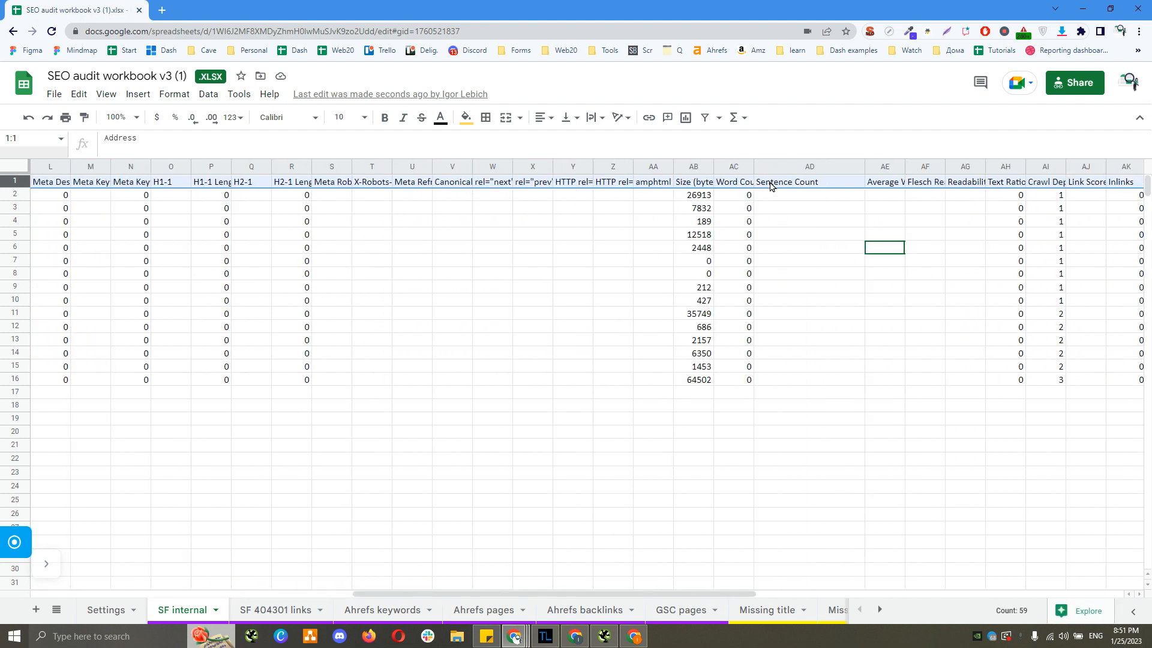
pyautogui.click(744, 182)
pyautogui.moveTo(753, 166); pyautogui.dragTo(798, 164)
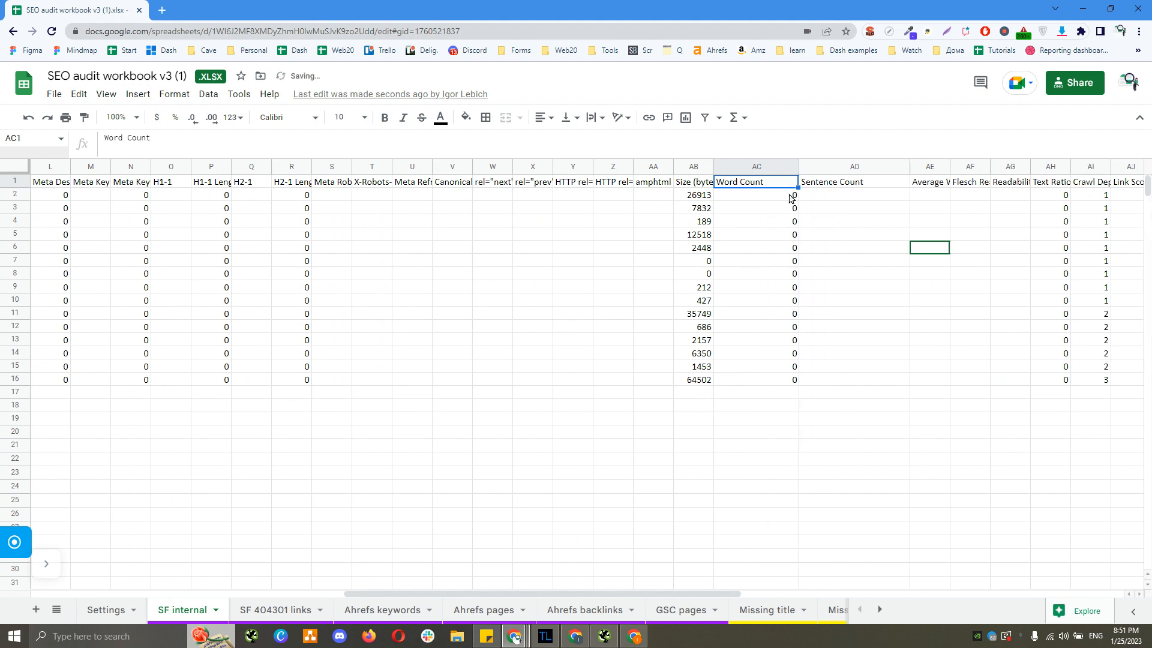
pyautogui.click(767, 164)
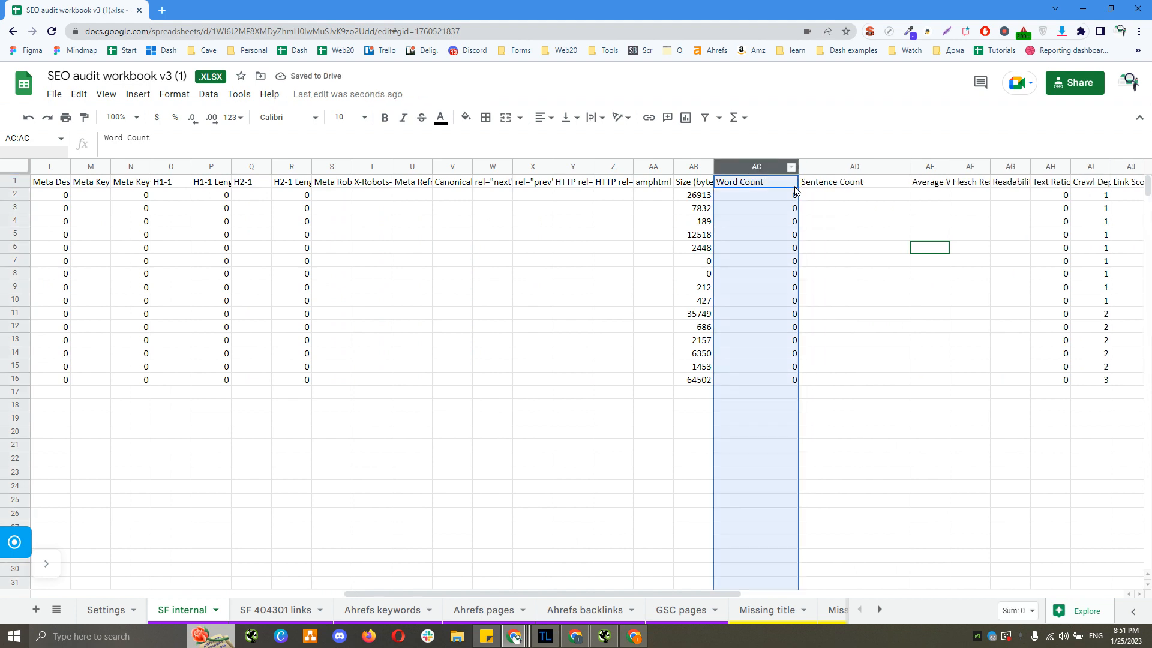
pyautogui.click(794, 185)
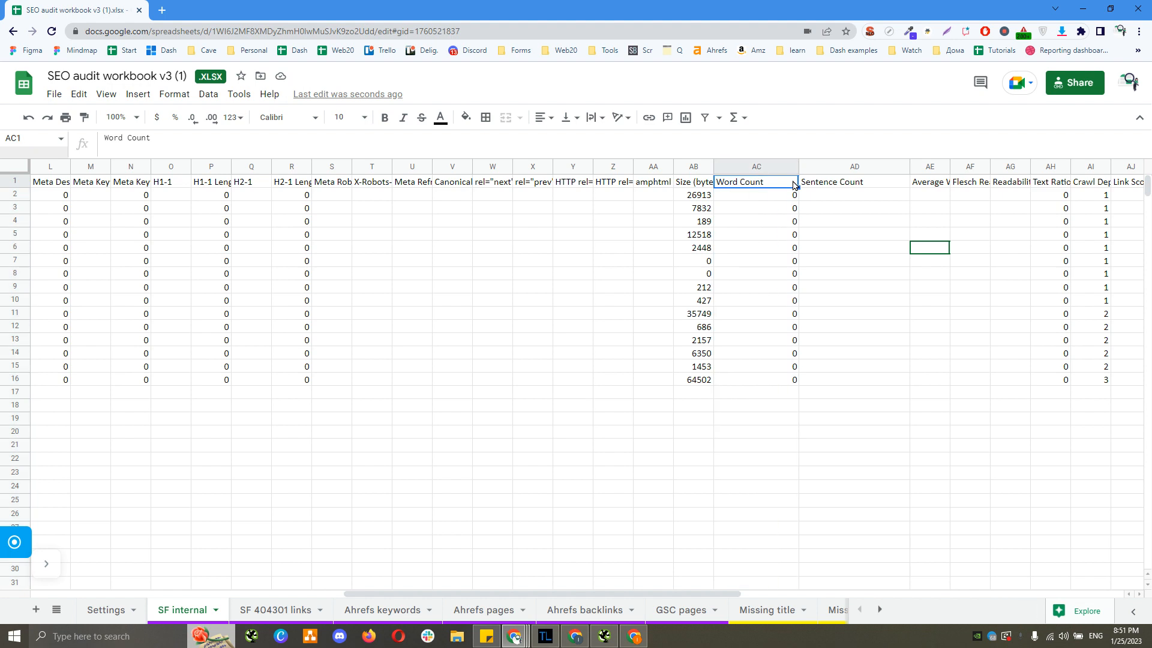
# Center the Word Count header and its values in column AC, rows 1 to 16, of the SF internal sheet.
pyautogui.click(763, 170)
pyautogui.click(825, 223)
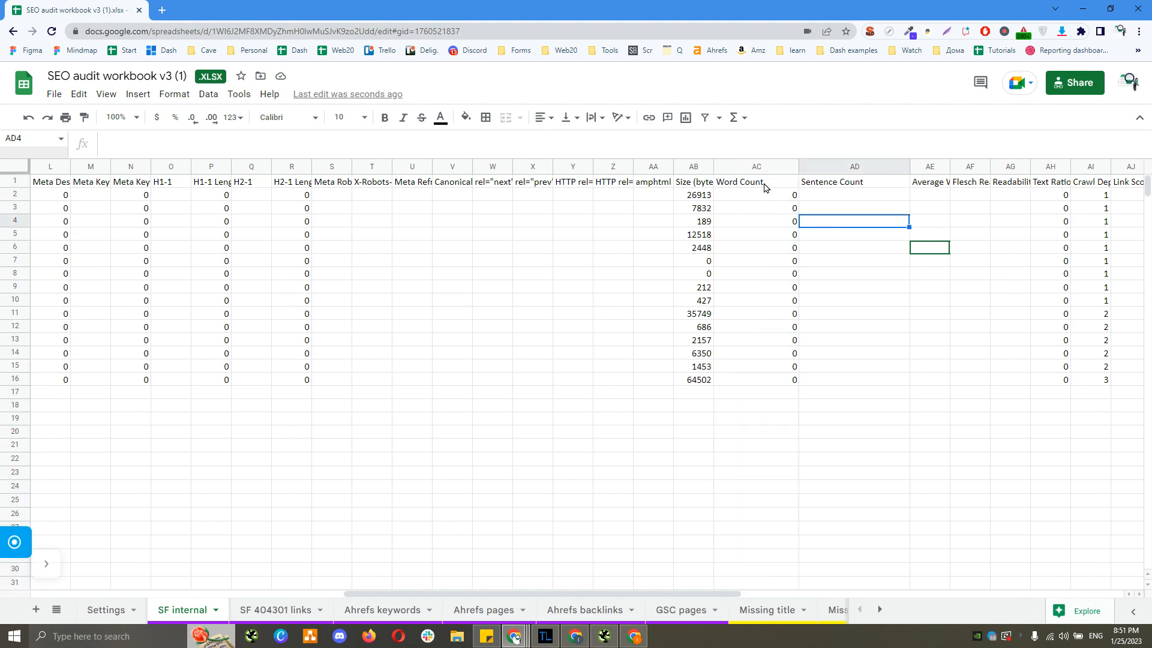
pyautogui.moveTo(768, 187); pyautogui.dragTo(761, 388)
pyautogui.hotkey('ctrl', 'shift', 'e')
pyautogui.click(896, 355)
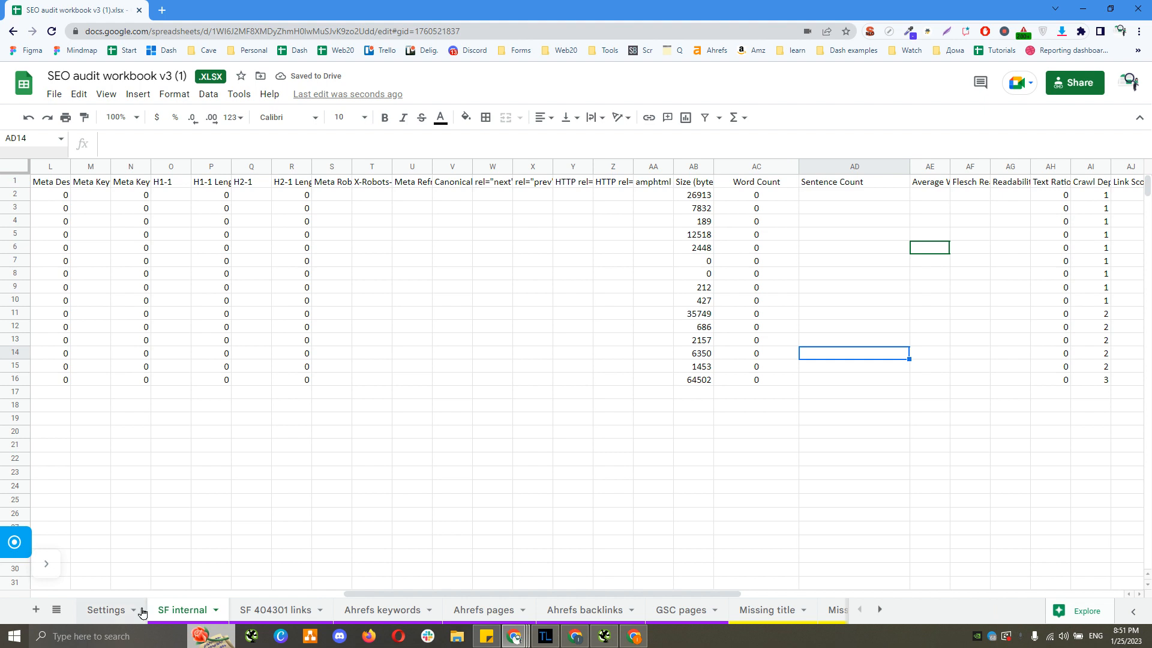
# Return to the Settings sheet and enlarge the formula area showing B7's Word count formula.
pyautogui.click(123, 612)
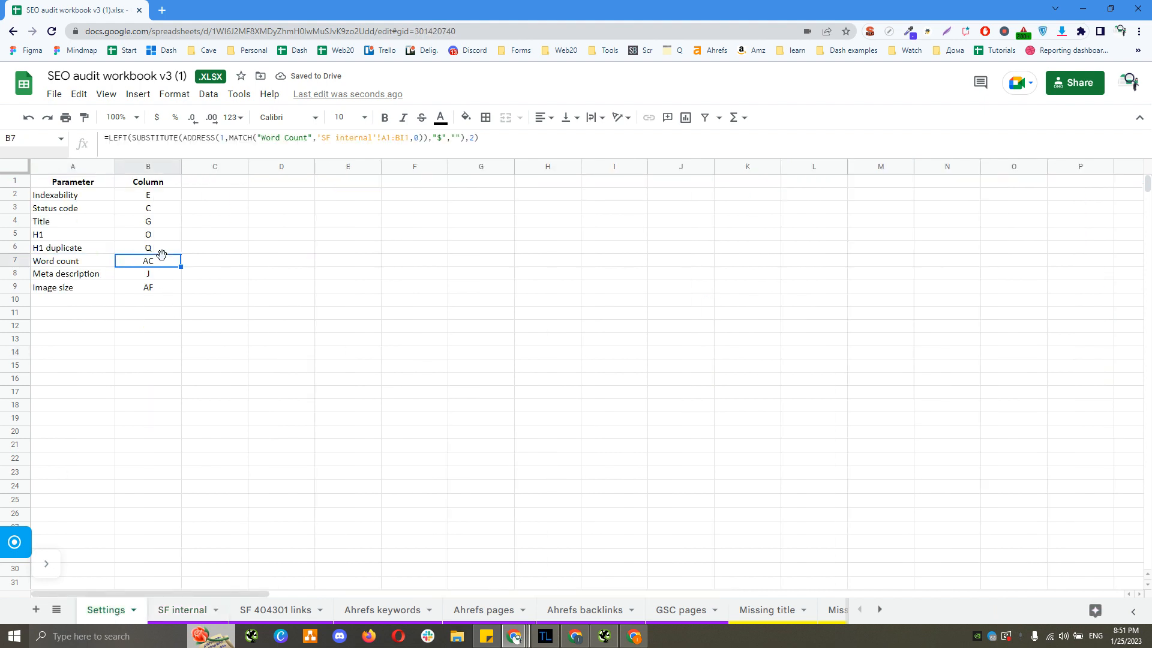
pyautogui.moveTo(221, 159); pyautogui.dragTo(234, 151)
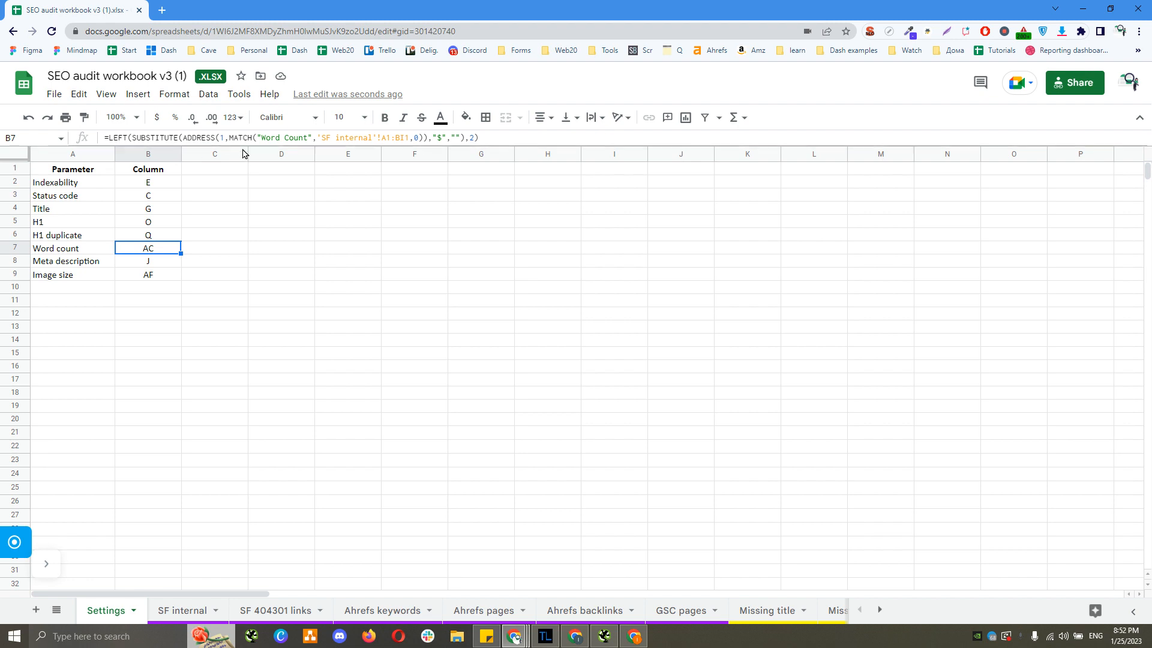
pyautogui.moveTo(242, 147); pyautogui.dragTo(279, 188)
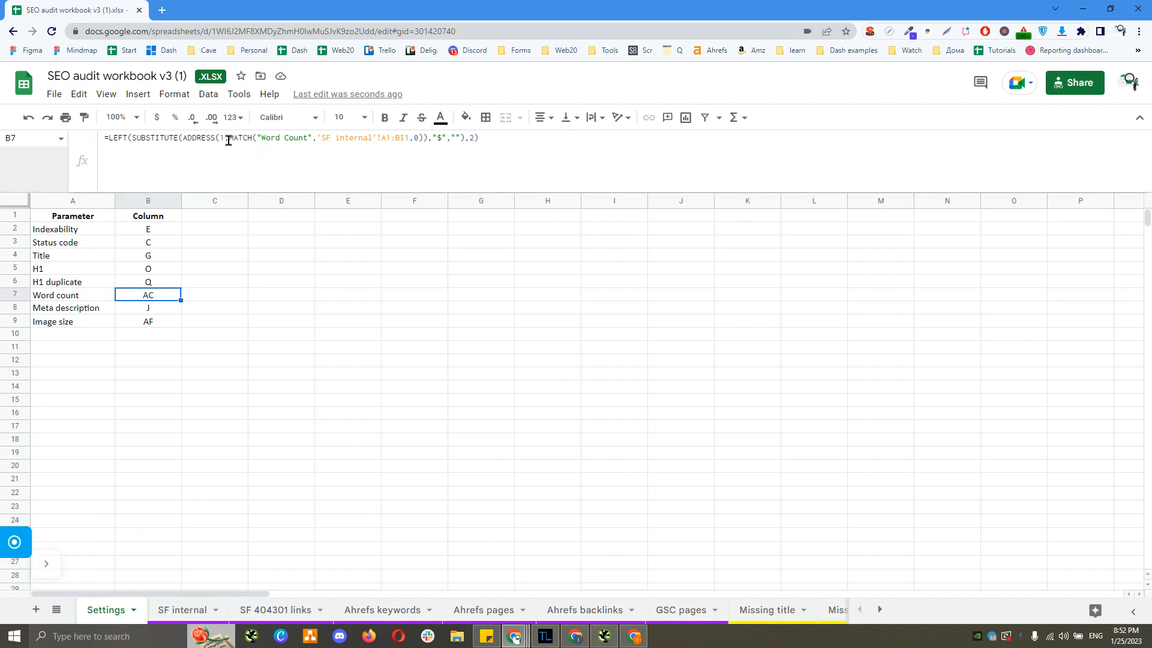
# Highlight the MATCH function and its 'SF internal'!A1:BI1 range in B7's formula, leaving the formula unedited.
pyautogui.moveTo(229, 140); pyautogui.dragTo(374, 142)
pyautogui.press('Escape')
pyautogui.moveTo(230, 137); pyautogui.dragTo(248, 135)
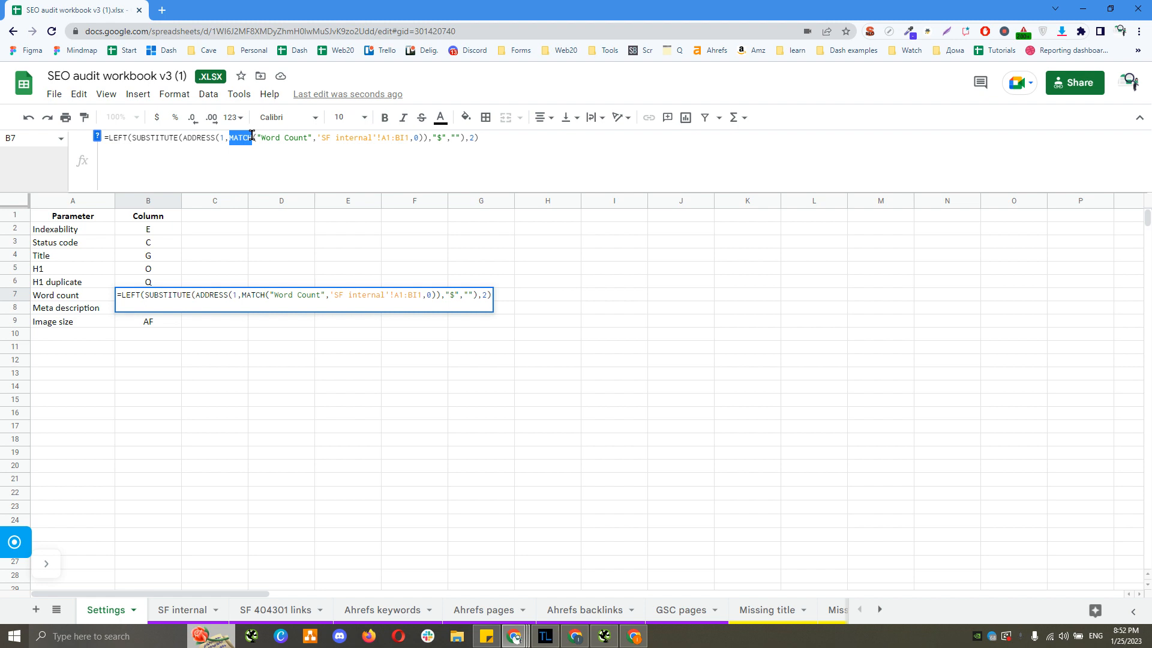
pyautogui.moveTo(259, 137); pyautogui.dragTo(407, 134)
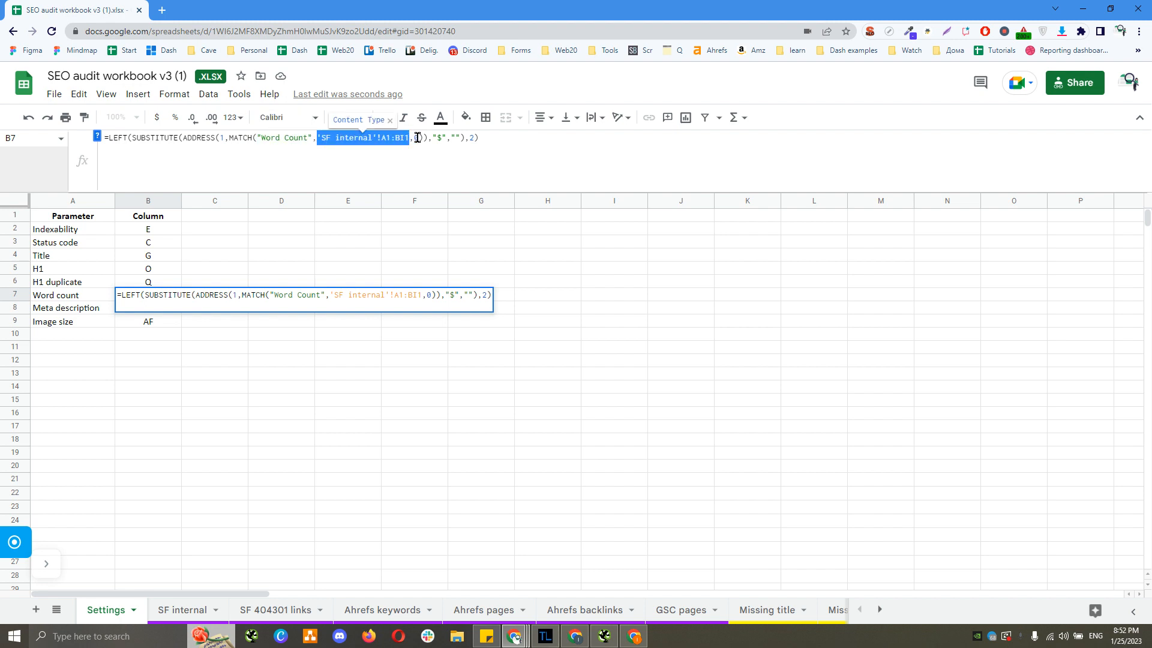
# Try a different search type in B7's MATCH function, restore it, and highlight the 0 argument.
pyautogui.click(419, 137)
pyautogui.press('Return')
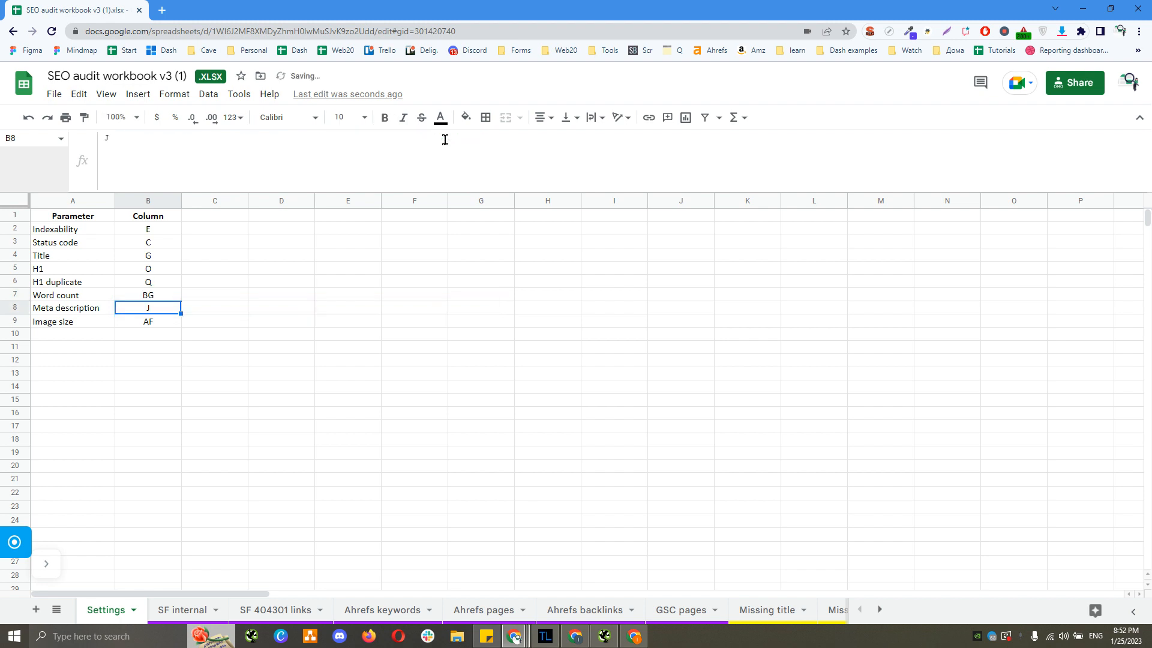
pyautogui.press('Up')
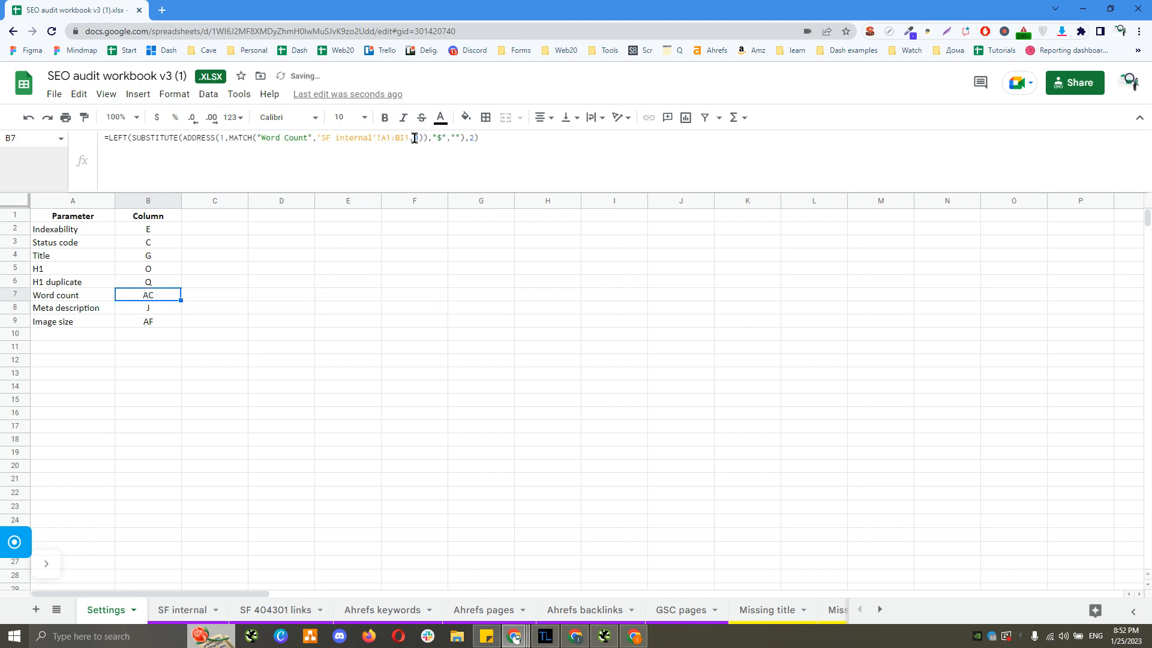
pyautogui.click(417, 138)
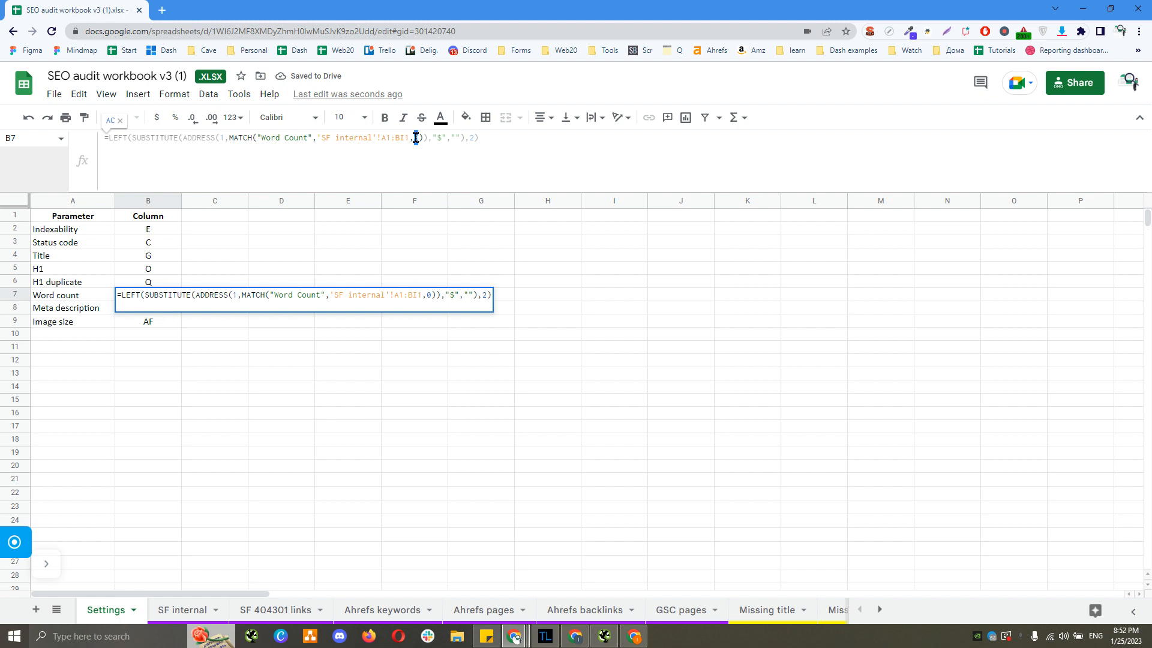
pyautogui.doubleClick(416, 138)
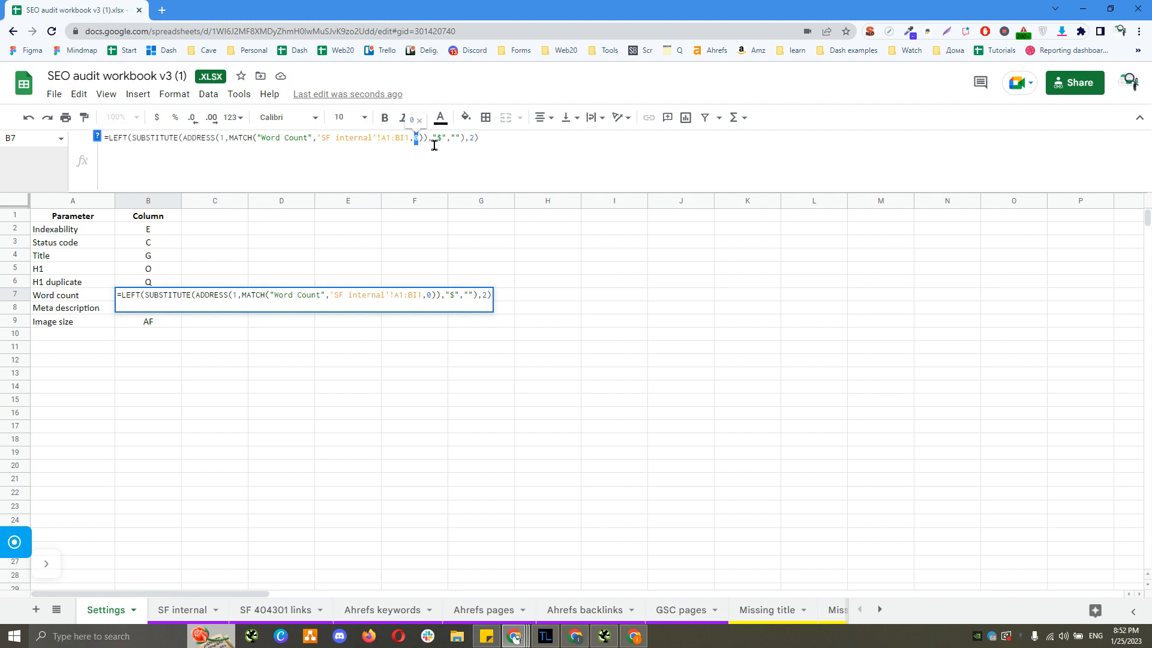
pyautogui.press('Escape')
# Set the search type of the MATCH function in B7's Word count formula to 1.
pyautogui.click(424, 138)
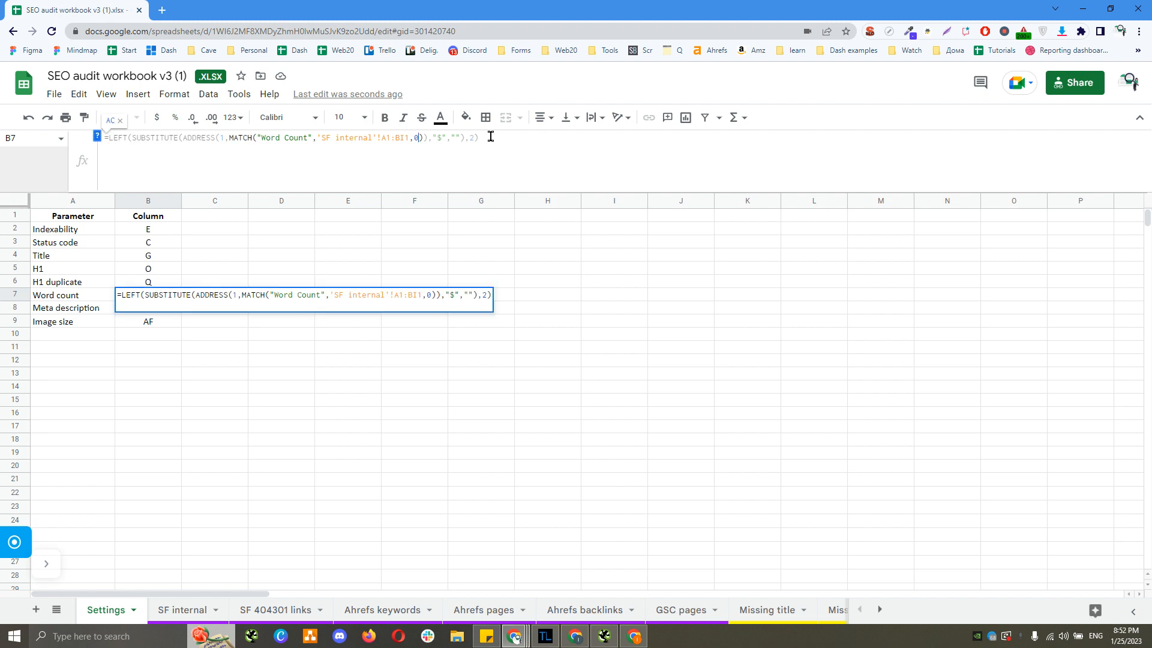
pyautogui.press('BackSpace')
pyautogui.write('1')
pyautogui.press('Return')
pyautogui.press('Up')
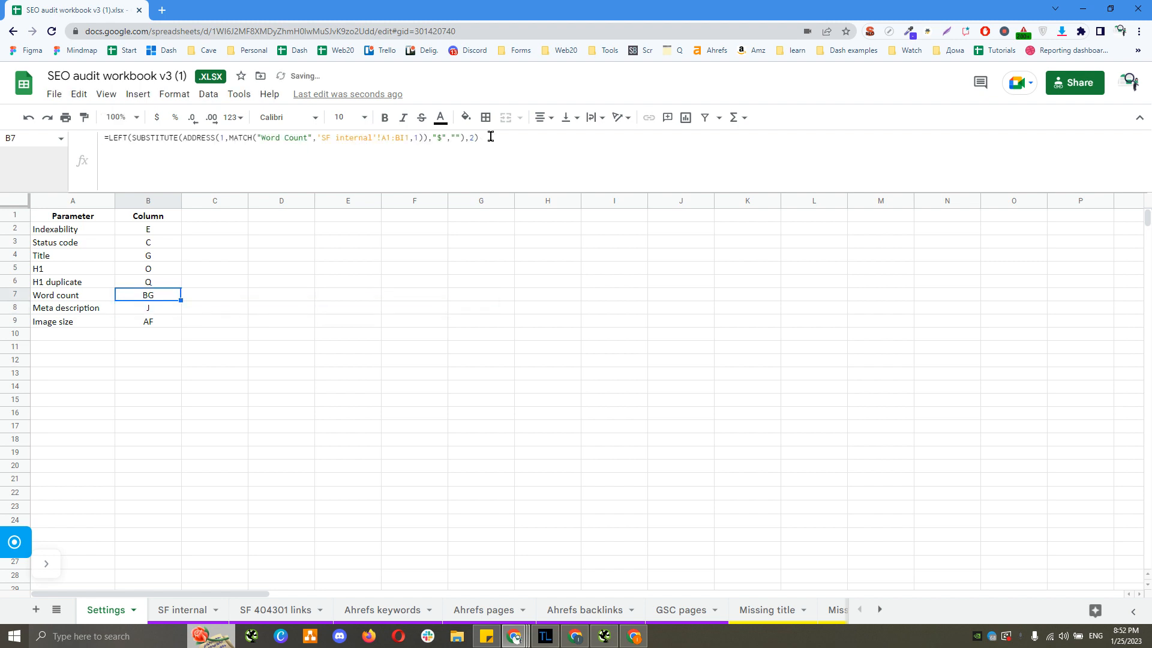
# Set the search type of B7's MATCH function back to 0.
pyautogui.click(418, 138)
pyautogui.press('BackSpace')
pyautogui.write('0')
pyautogui.press('Return')
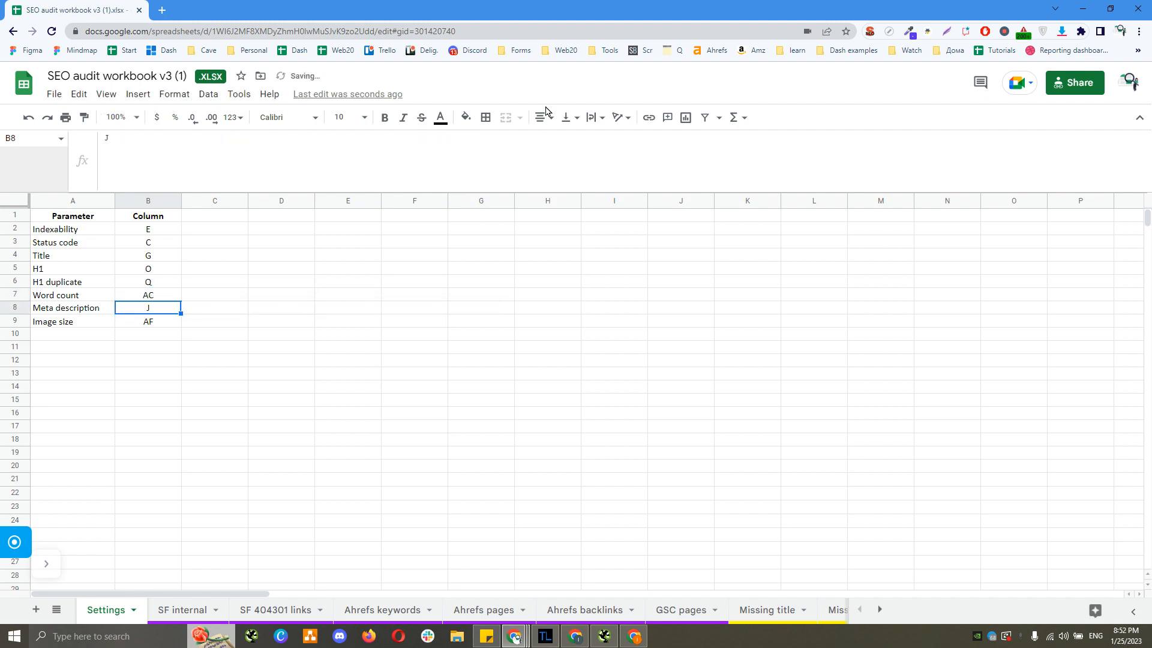
# Highlight the whole MATCH expression in B7's formula and its A1:BI1 header range.
pyautogui.click(146, 296)
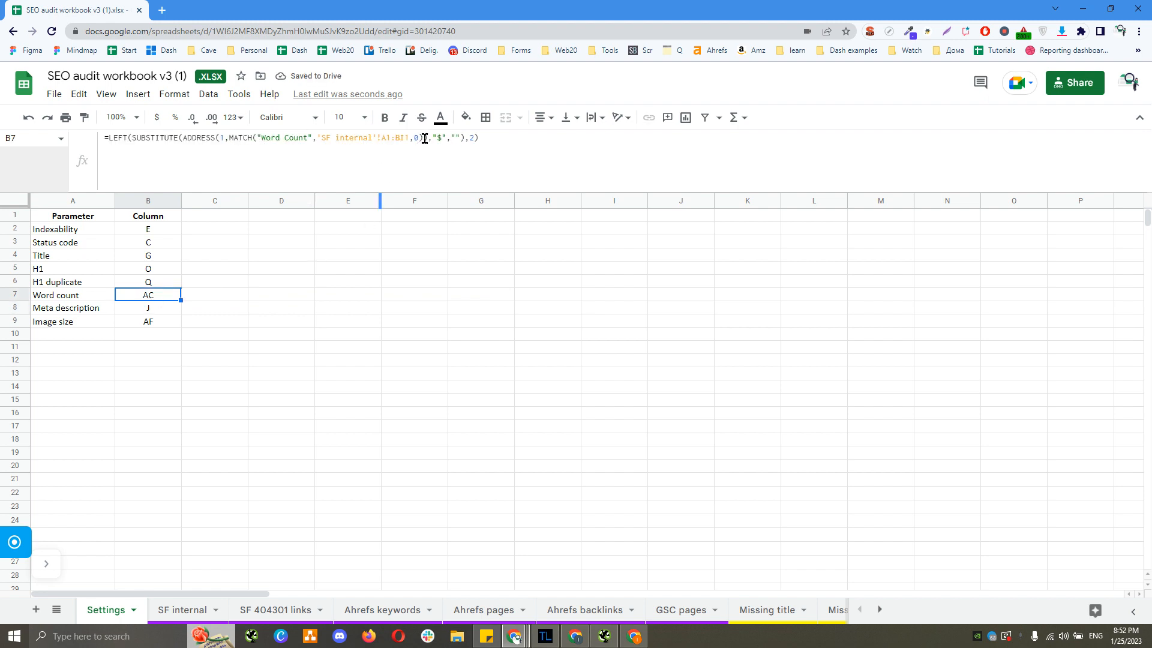
pyautogui.moveTo(228, 137); pyautogui.dragTo(418, 137)
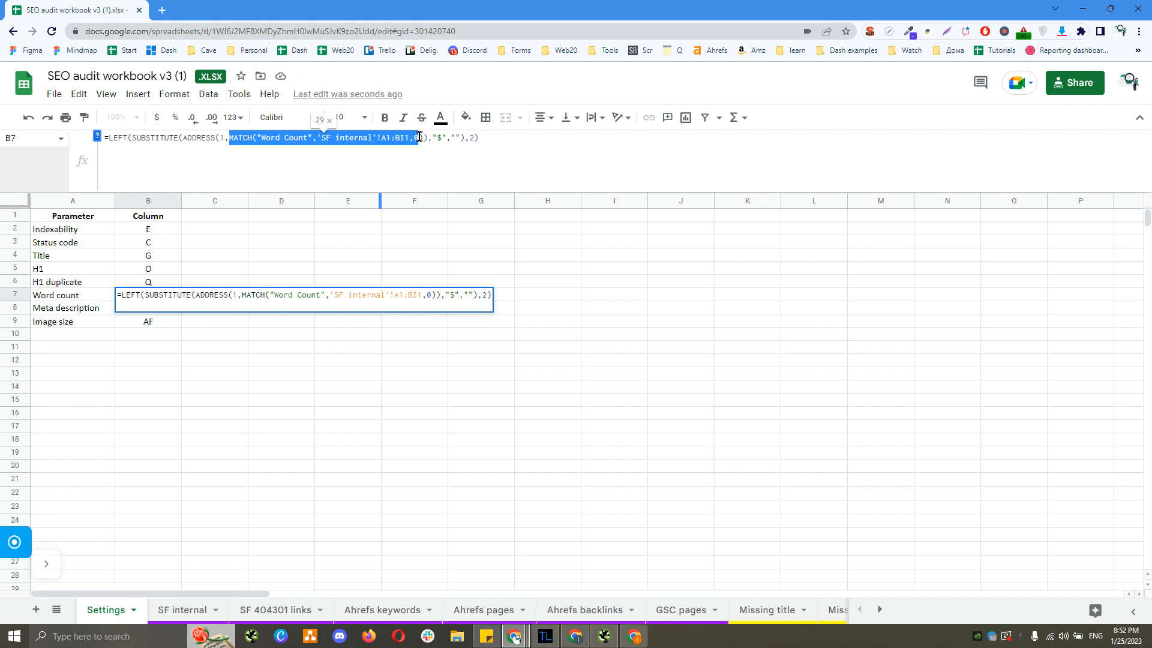
pyautogui.click(293, 138)
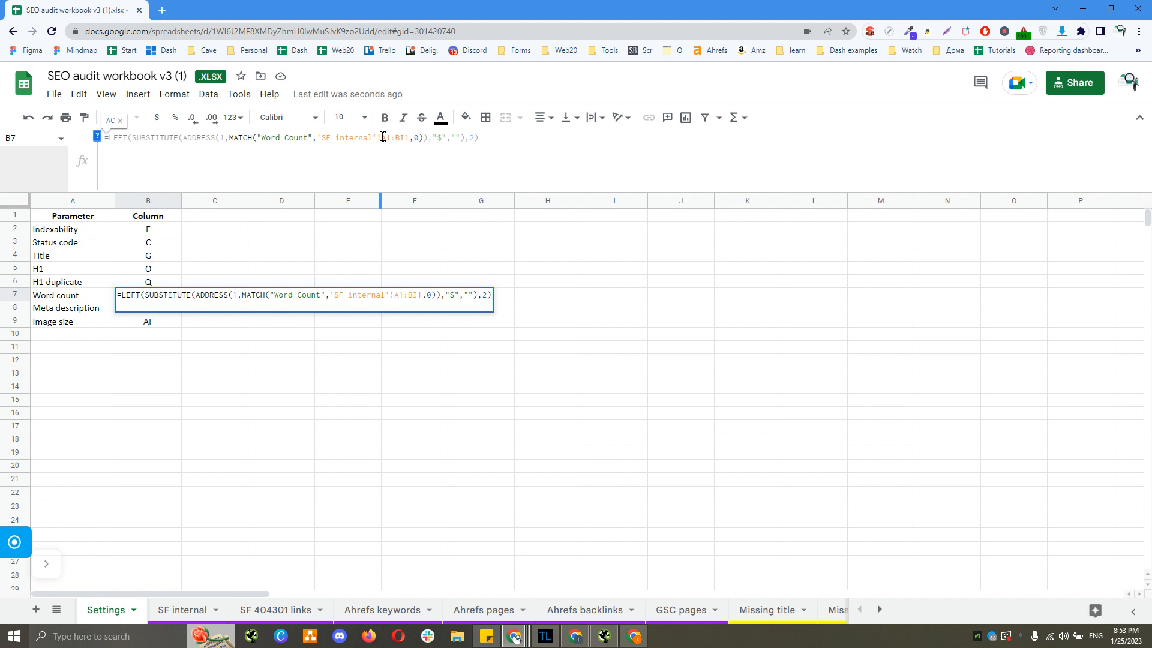
pyautogui.moveTo(382, 138); pyautogui.dragTo(406, 137)
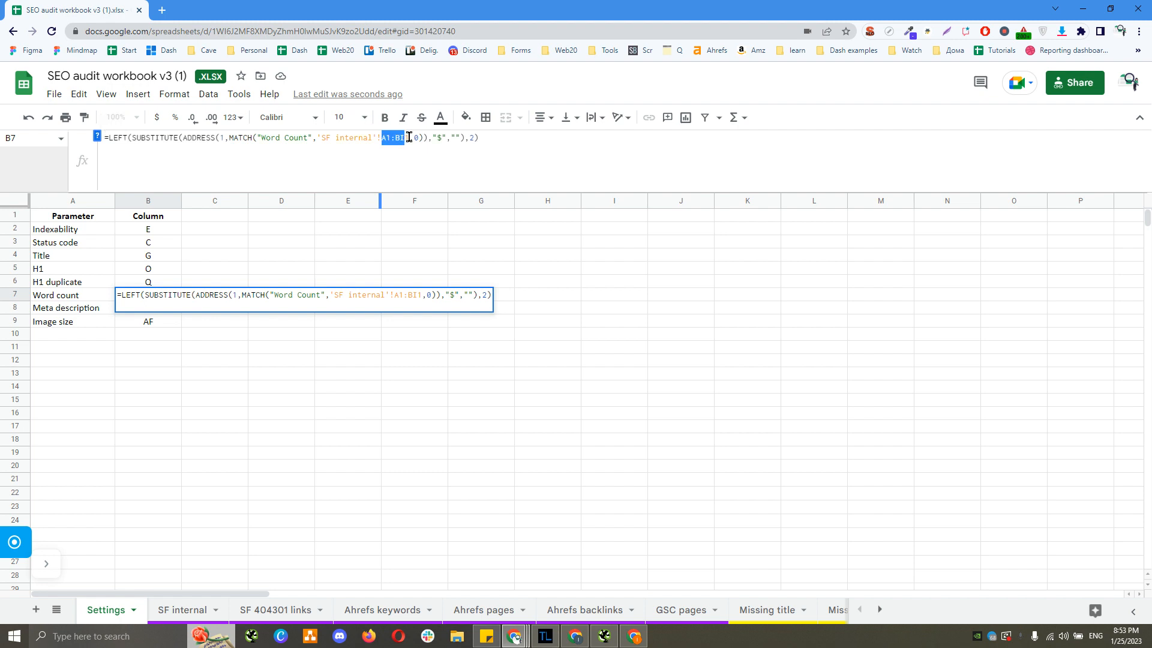
# Highlight the ADDRESS function and the nested MATCH function in B7's formula, and leave the formula unedited.
pyautogui.click(227, 138)
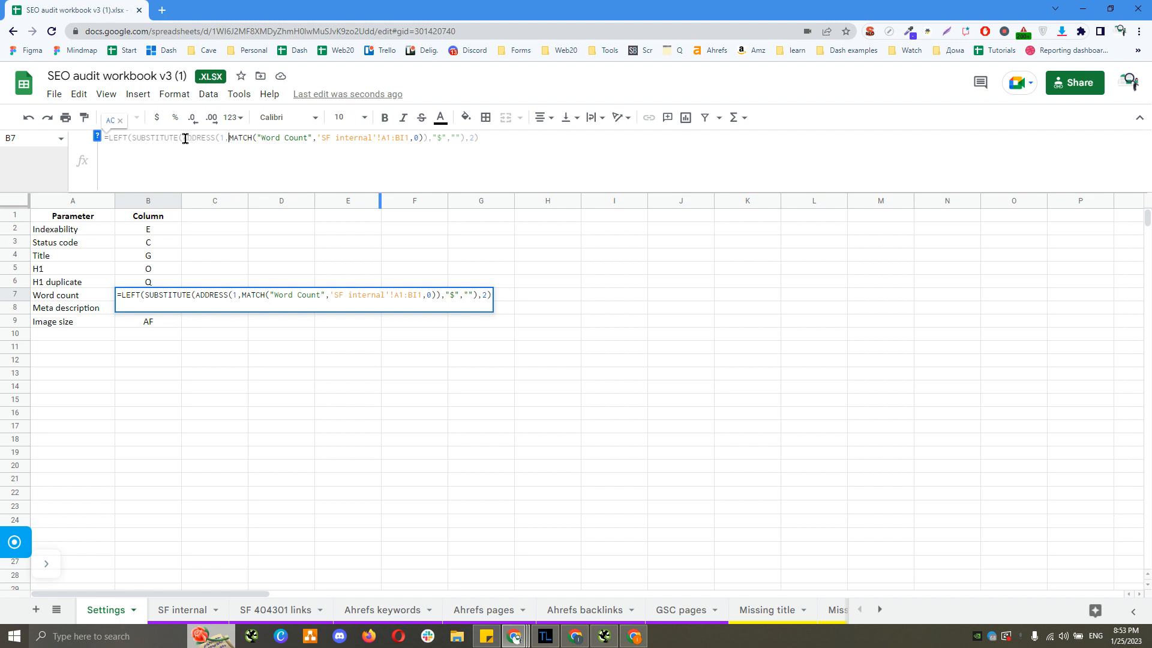
pyautogui.moveTo(181, 137); pyautogui.dragTo(216, 137)
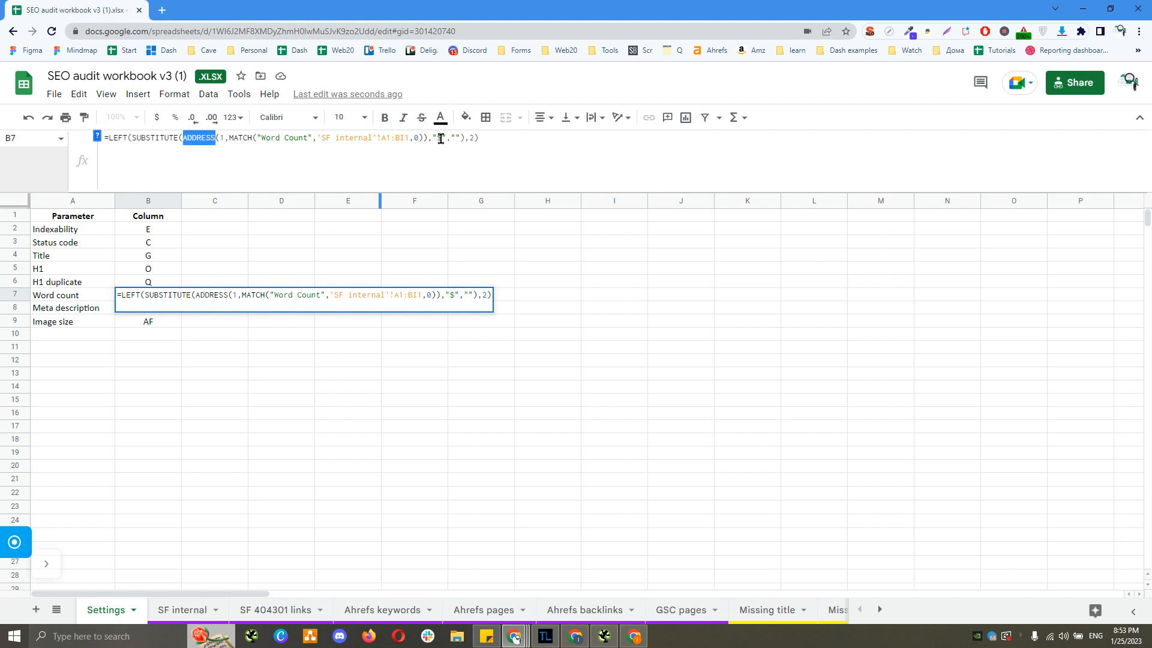
pyautogui.moveTo(228, 138); pyautogui.dragTo(253, 138)
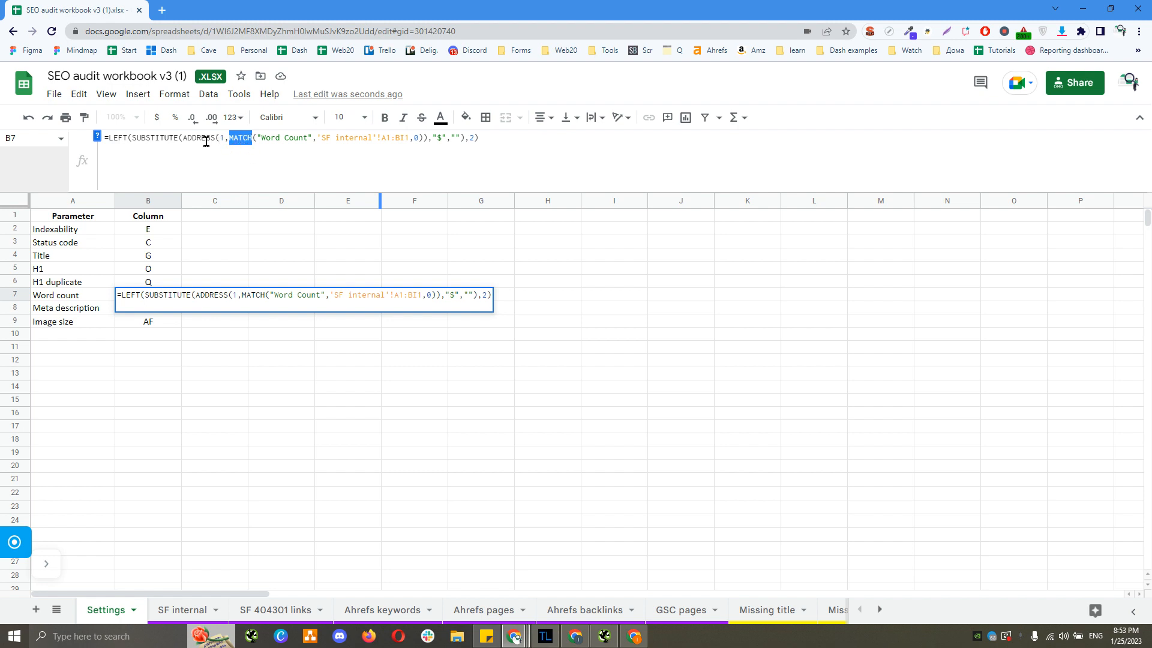
pyautogui.moveTo(183, 138); pyautogui.dragTo(215, 139)
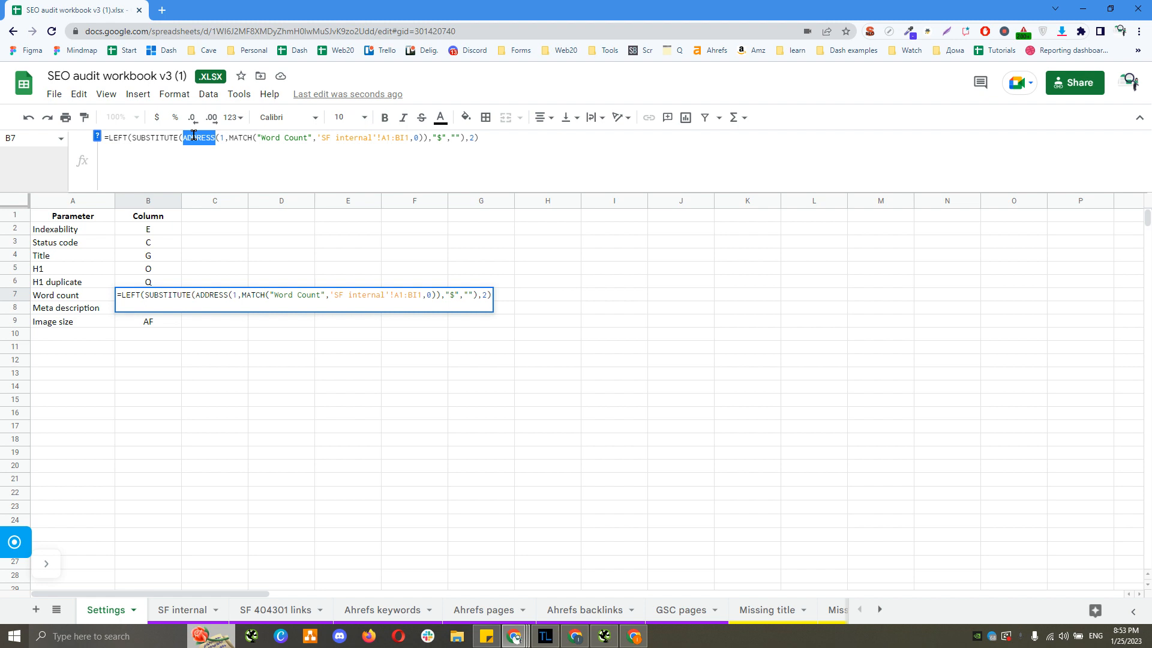
pyautogui.press('Escape')
# Enter the sample address $A$C in C7 beside the Word count row and center it in the cell.
pyautogui.click(213, 297)
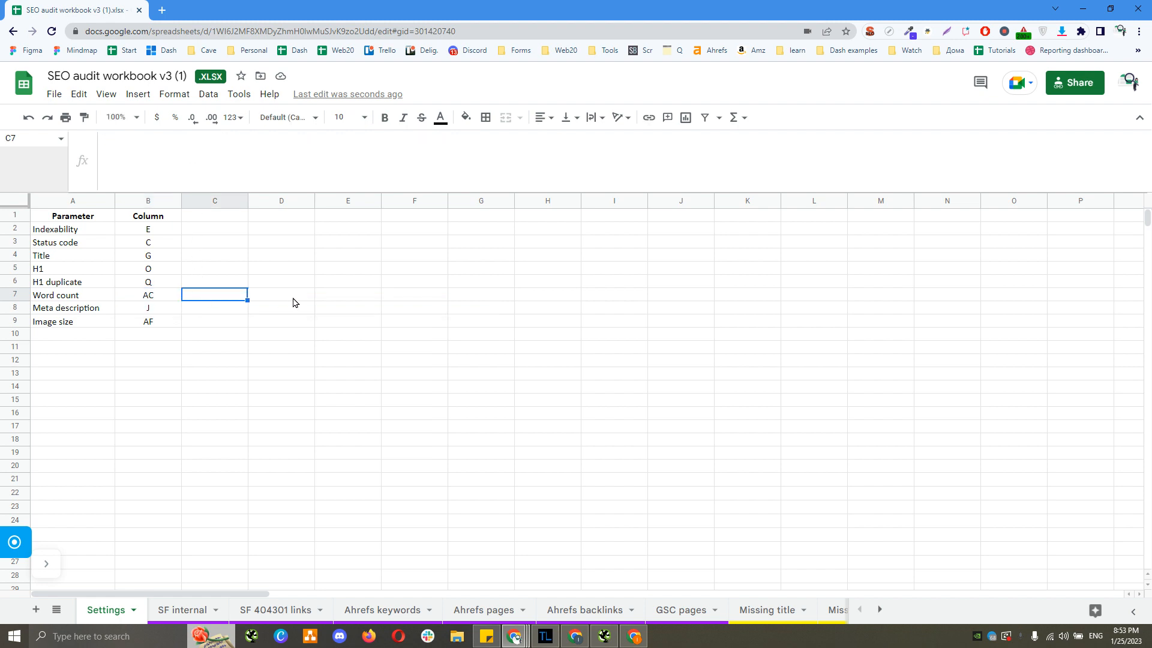
pyautogui.write('$A$c')
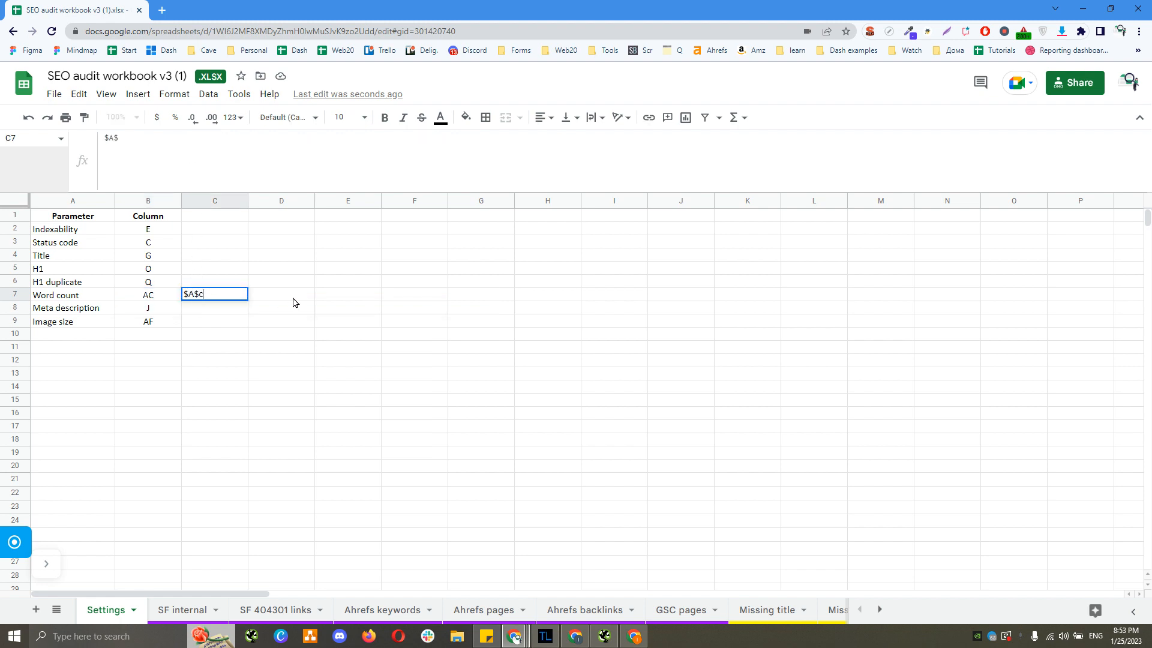
pyautogui.press('Return')
pyautogui.doubleClick(232, 294)
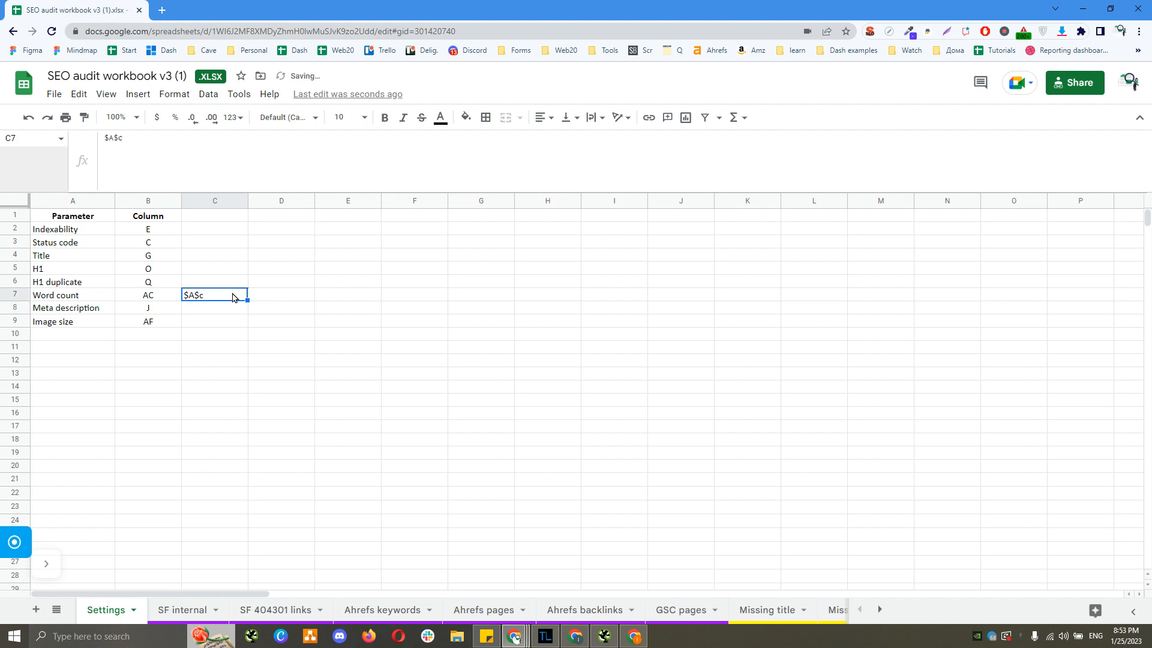
pyautogui.write('C')
pyautogui.press('Return')
pyautogui.click(233, 297)
# Highlight the SUBSTITUTE function in B7's formula and examine its "$" and empty-text arguments without editing them.
pyautogui.click(163, 299)
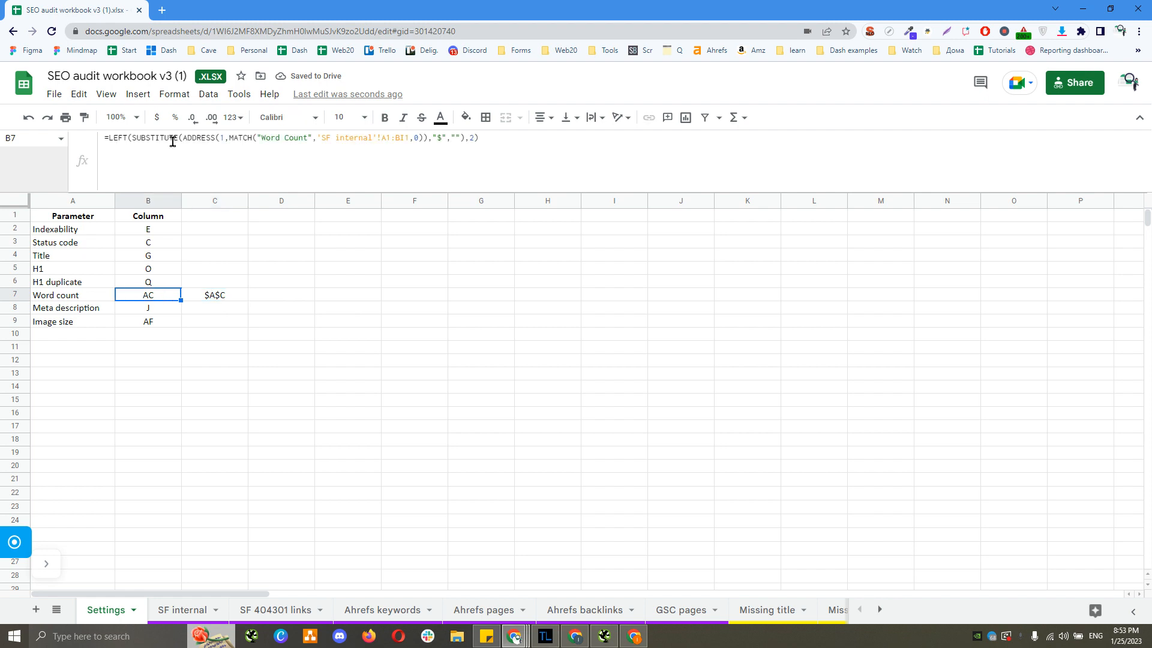
pyautogui.moveTo(132, 137); pyautogui.dragTo(178, 138)
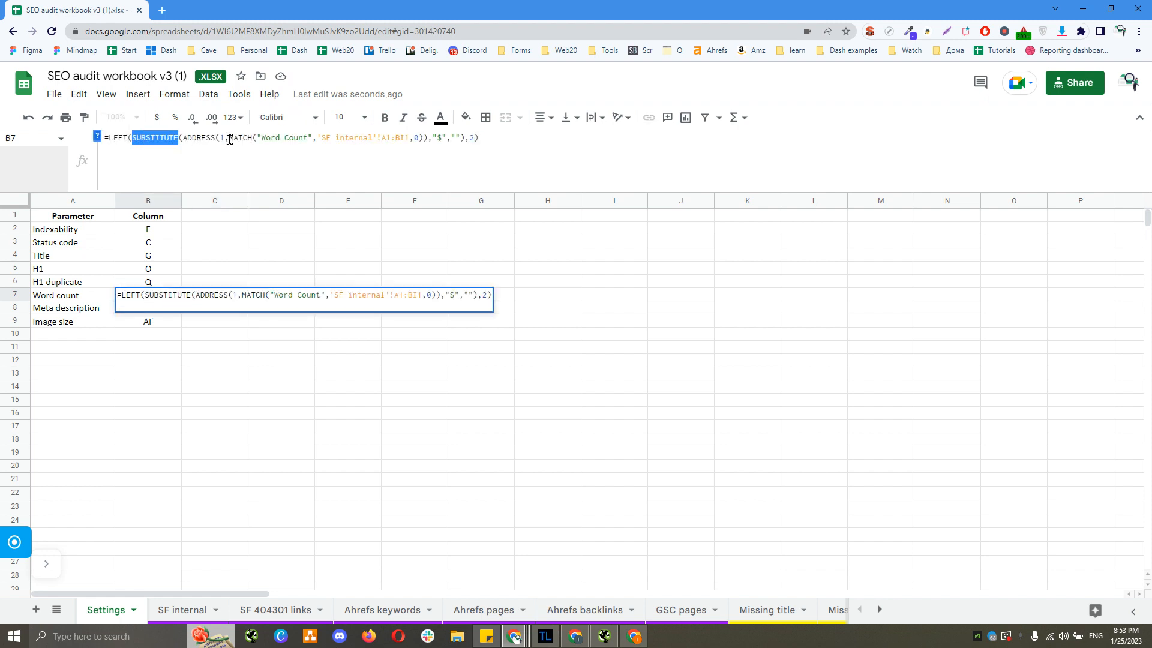
pyautogui.click(440, 138)
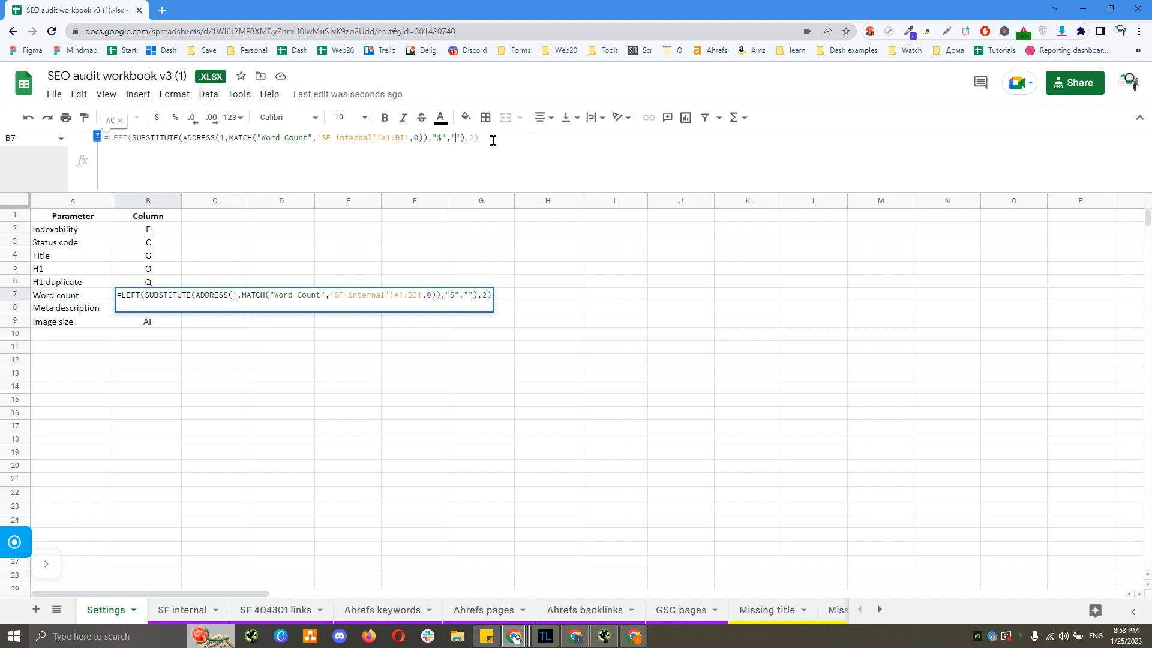
pyautogui.press('Escape')
# Enter the sample text AC1 in D7 beside $A$C and center it in the cell.
pyautogui.click(257, 300)
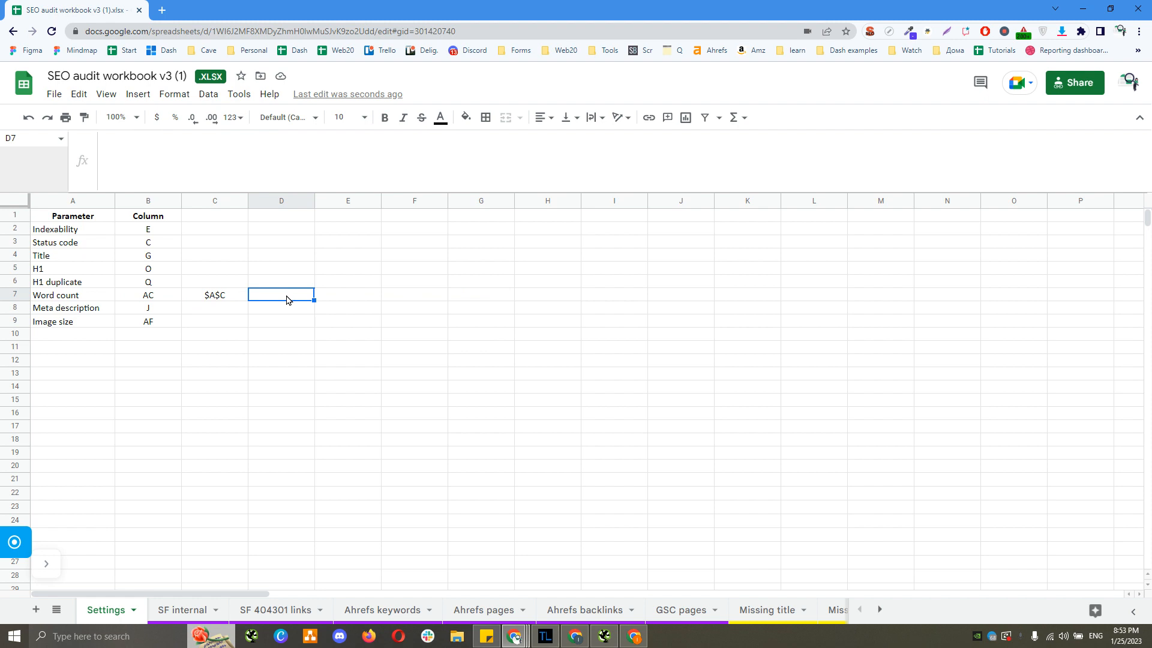
pyautogui.write('AC')
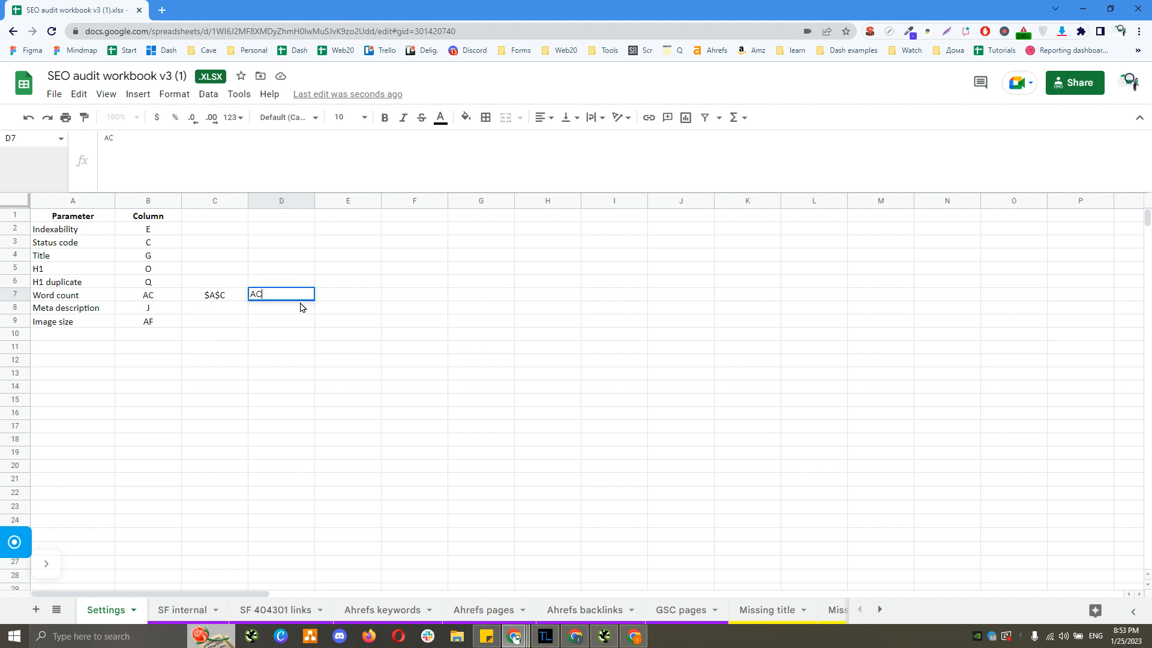
pyautogui.write('1')
pyautogui.press('Return')
pyautogui.press('Up')
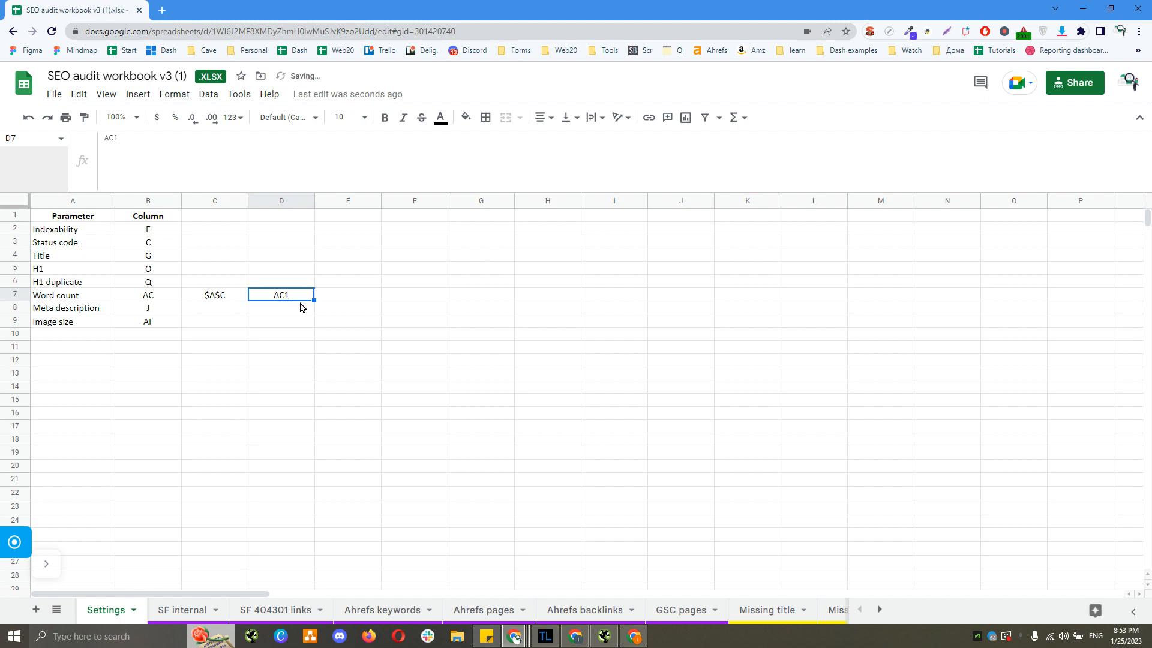
# Examine the LEFT function in B7's formula and highlight its character count 2, leaving the formula unedited.
pyautogui.click(162, 297)
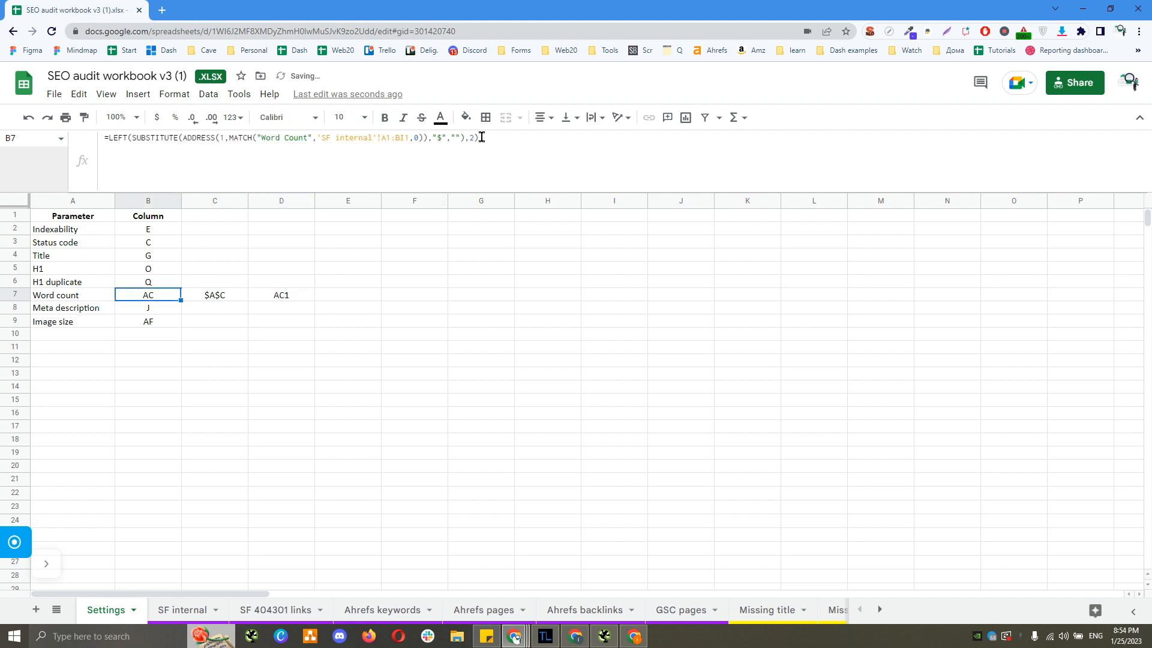
pyautogui.doubleClick(119, 138)
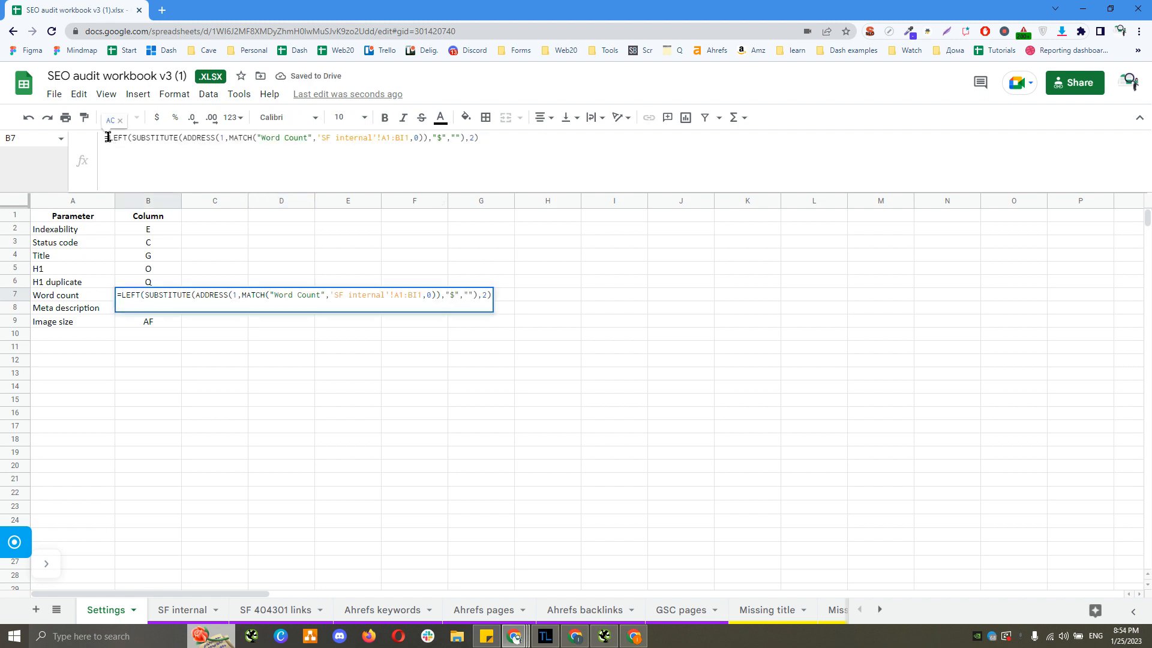
pyautogui.click(474, 139)
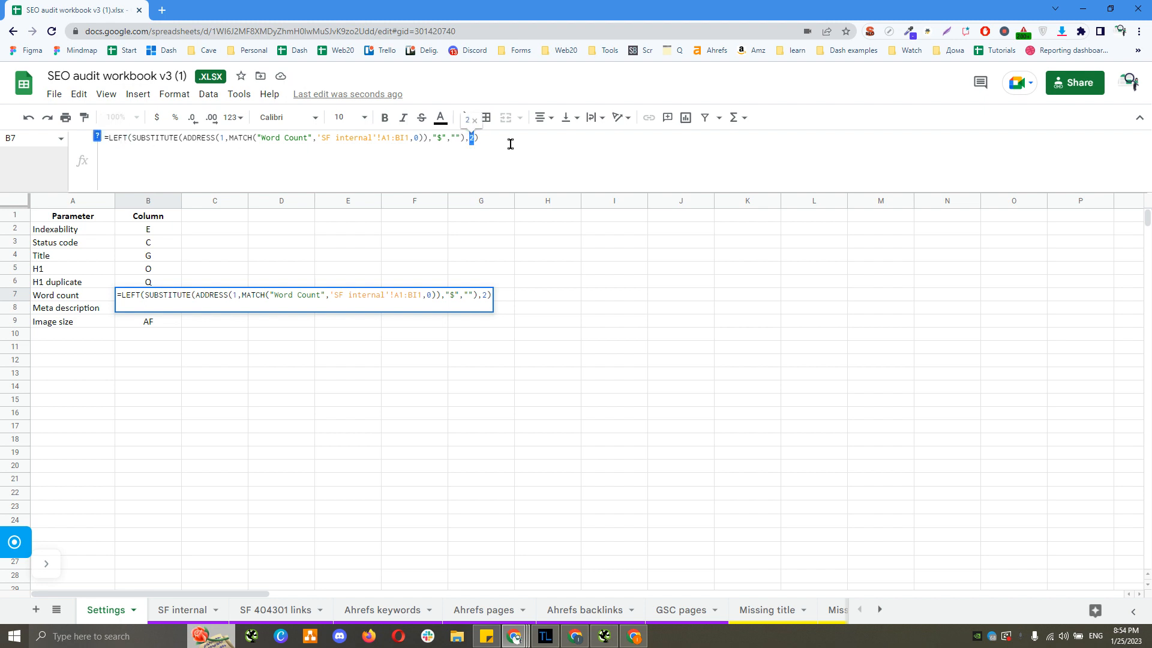
pyautogui.press('Escape')
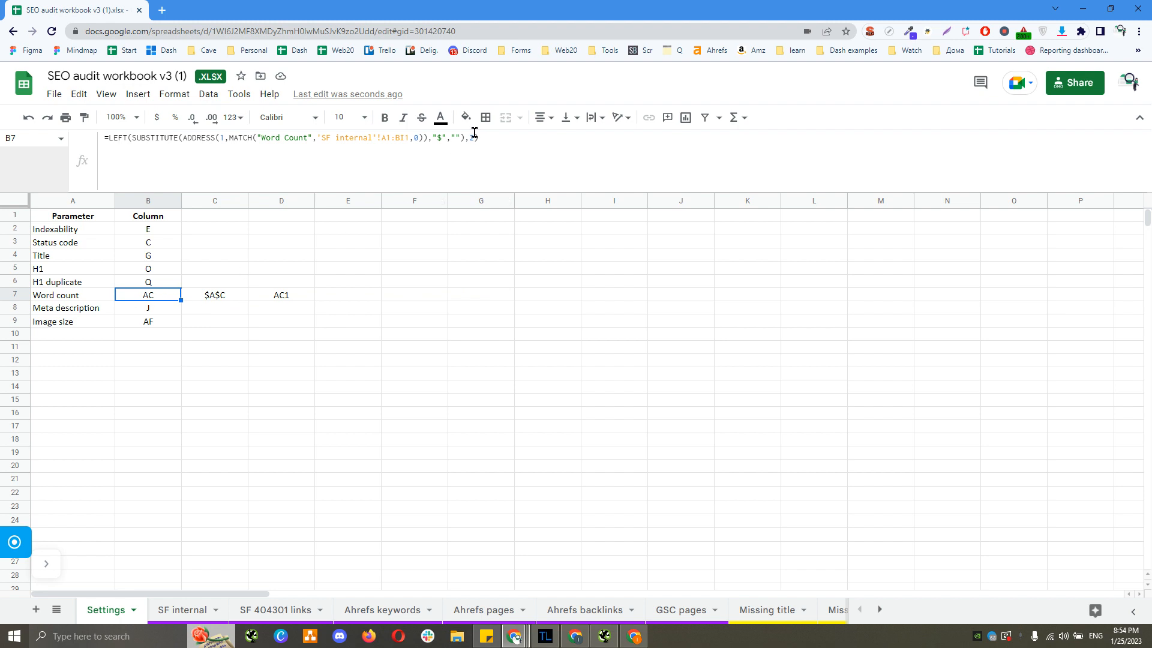
# Set the LEFT function's character count in B7's Word count formula to 1.
pyautogui.click(531, 133)
pyautogui.press('Left')
pyautogui.press('BackSpace')
pyautogui.write('1')
pyautogui.press('Return')
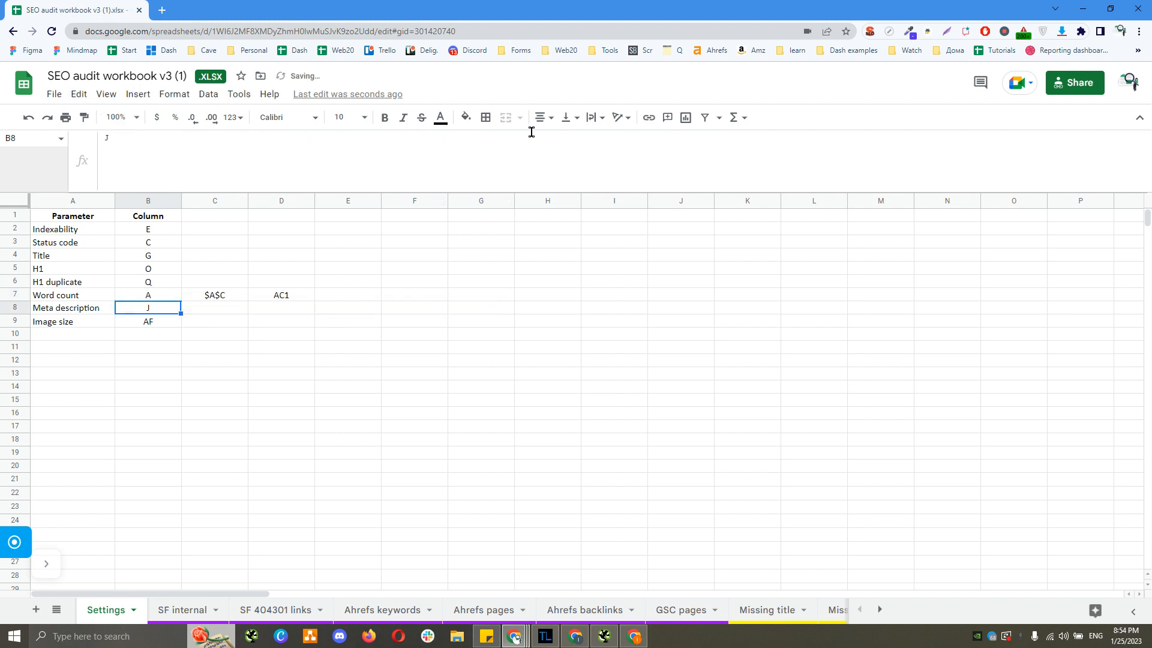
# Set the LEFT function's character count in B7's formula to 3.
pyautogui.press('Up')
pyautogui.click(473, 130)
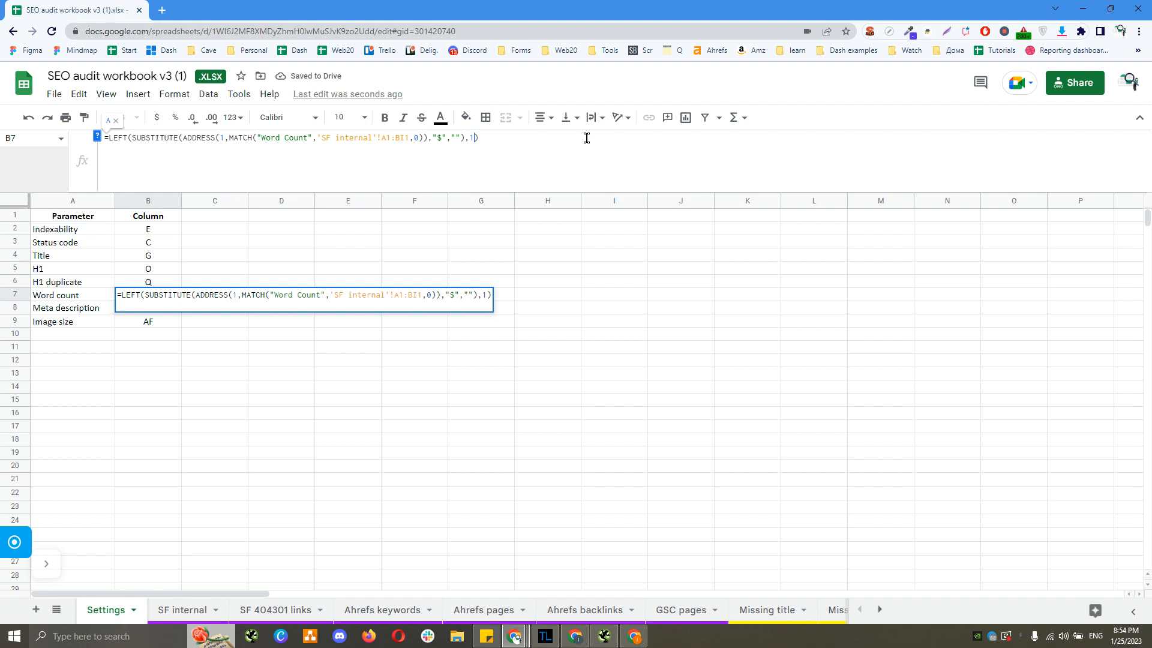
pyautogui.press('BackSpace')
pyautogui.write('3')
pyautogui.press('Return')
pyautogui.press('Up')
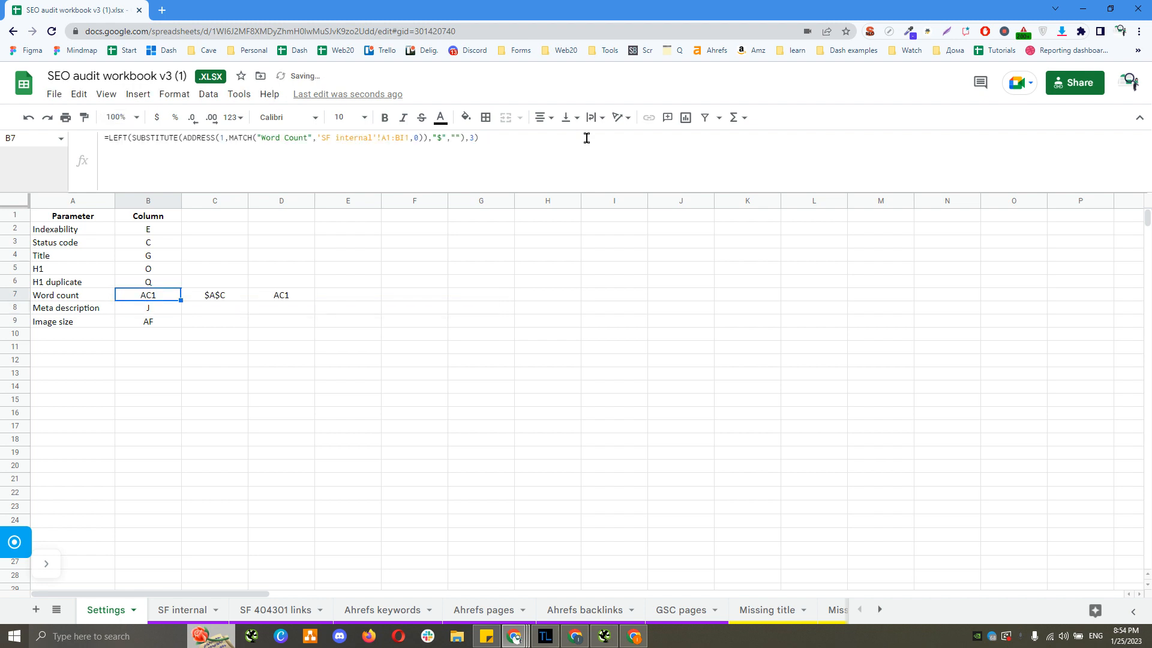
# Set the LEFT function's character count in B7's formula to 5.
pyautogui.click(472, 138)
pyautogui.press('BackSpace')
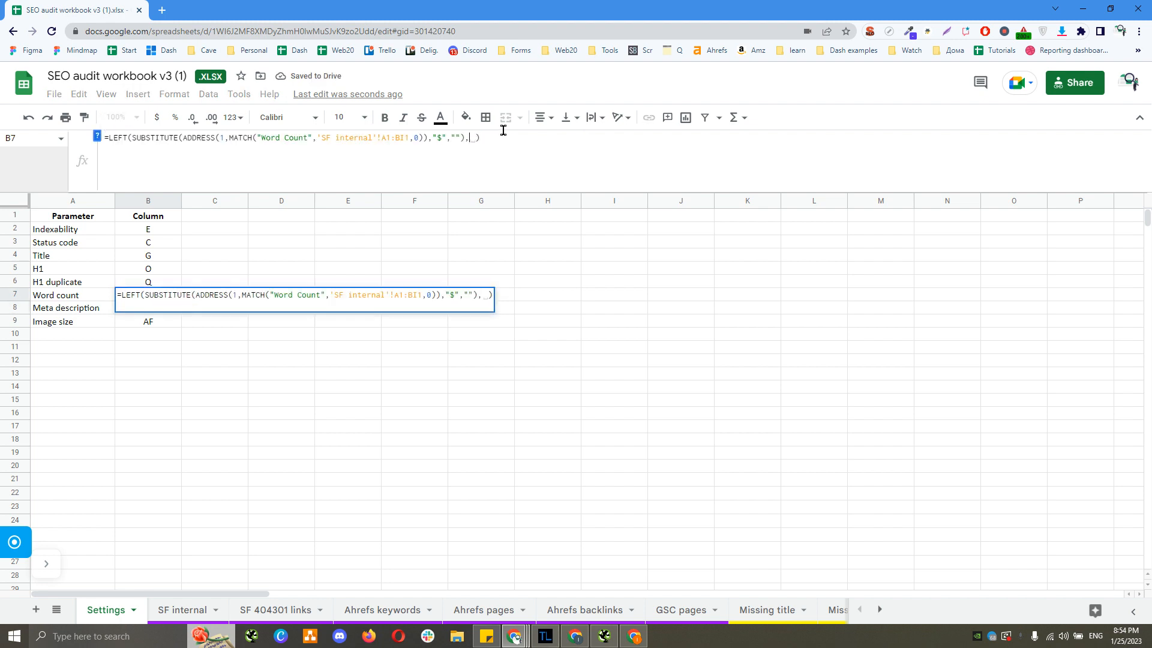
pyautogui.write('5')
pyautogui.press('Return')
pyautogui.press('Up')
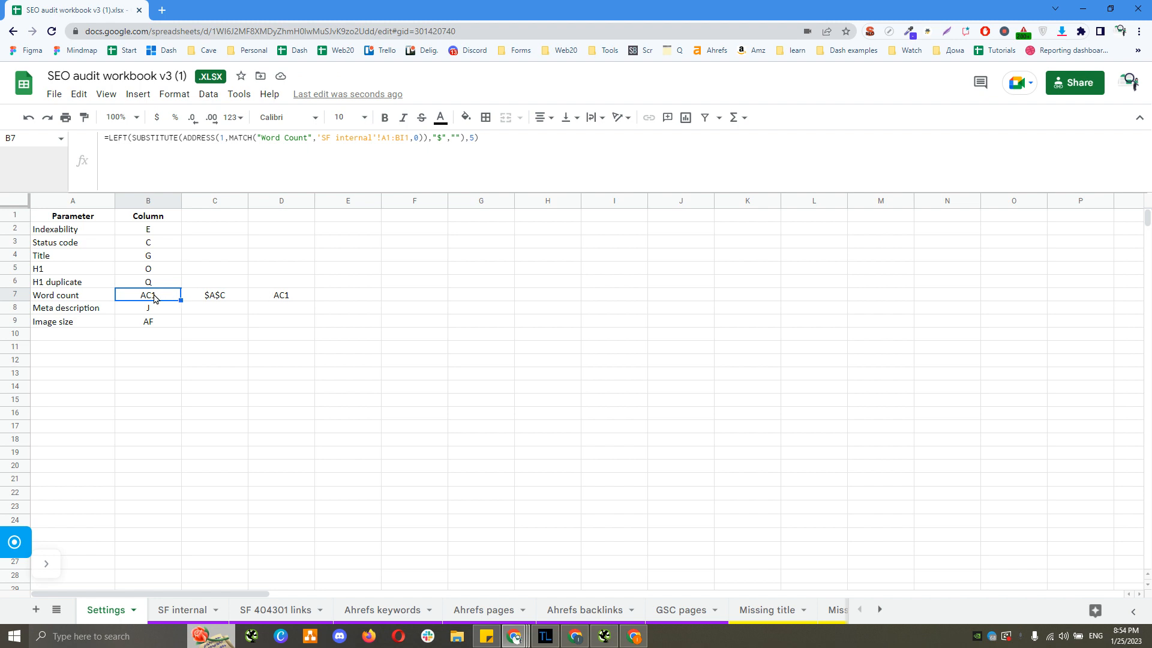
# Set the LEFT function's character count in B7's formula back to 2.
pyautogui.click(473, 139)
pyautogui.press('BackSpace')
pyautogui.write('2')
pyautogui.press('Return')
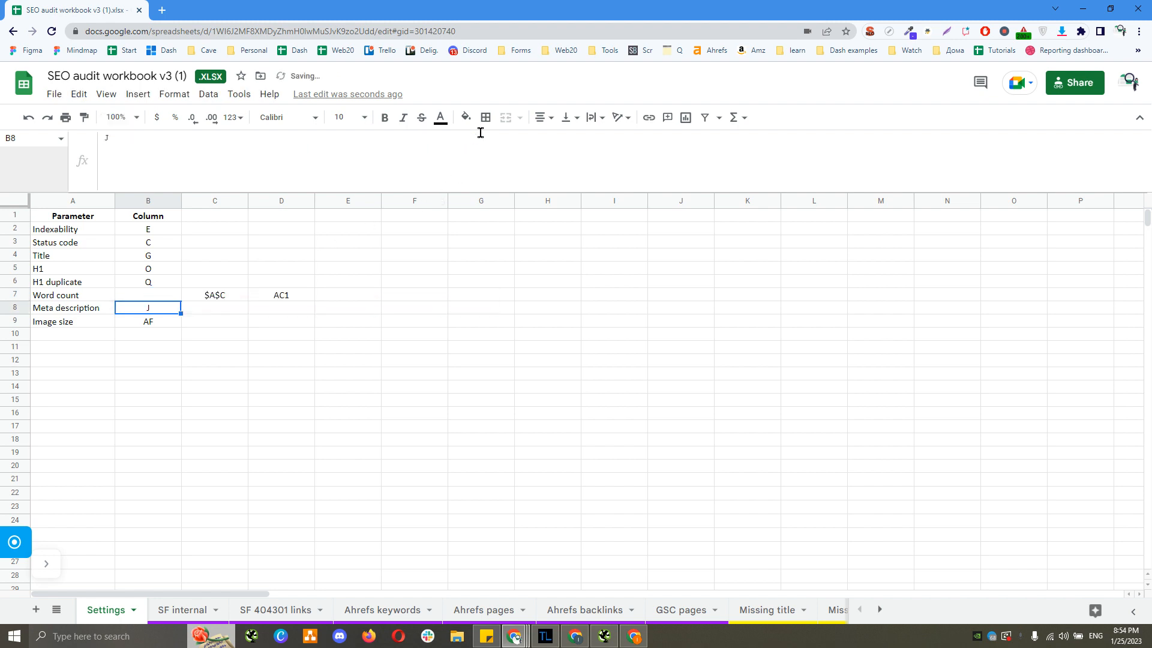
pyautogui.press('Up')
# Clear the sample texts from C7:D7 beside the Word count row and reselect B7.
pyautogui.moveTo(282, 295); pyautogui.dragTo(238, 298)
pyautogui.press('Delete')
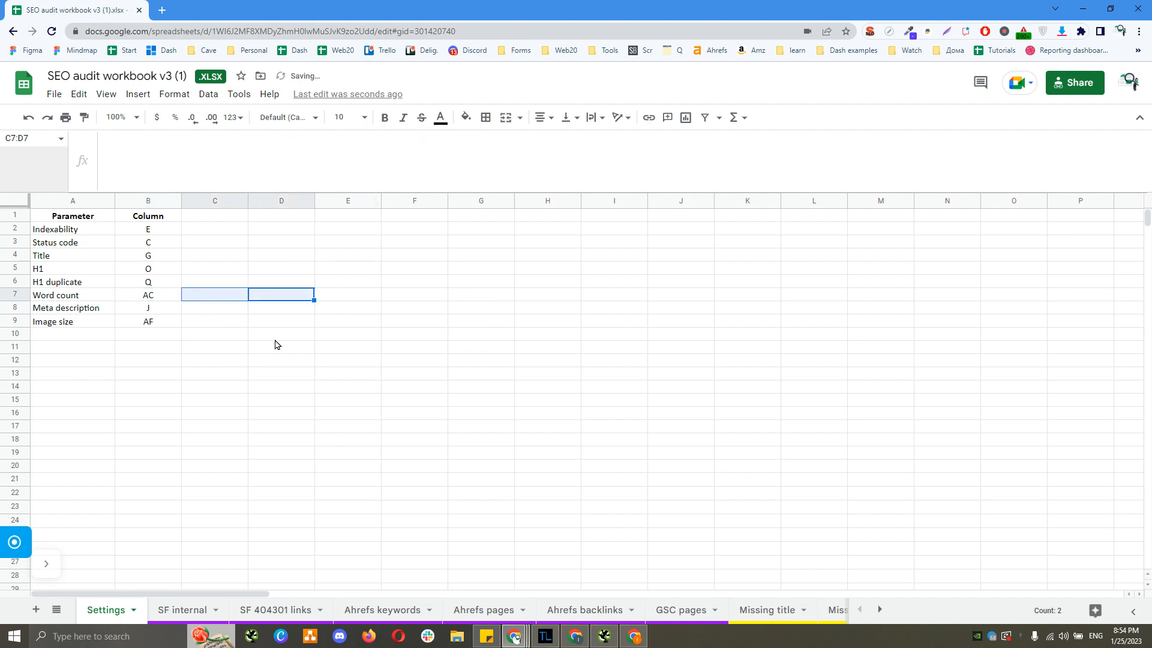
pyautogui.click(275, 333)
pyautogui.click(155, 301)
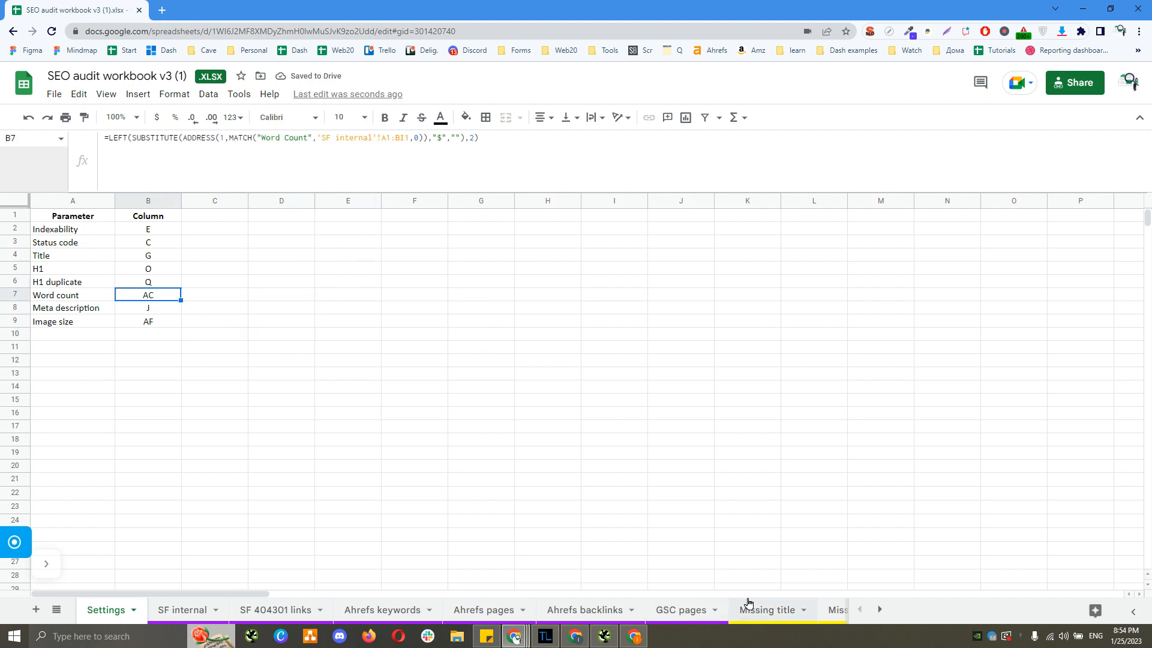
# Open the Pages sheet, enlarge the formula area and highlight the "&Settings!B7&" > 50 condition in A1's query.
pyautogui.scroll(-5, 749, 607)
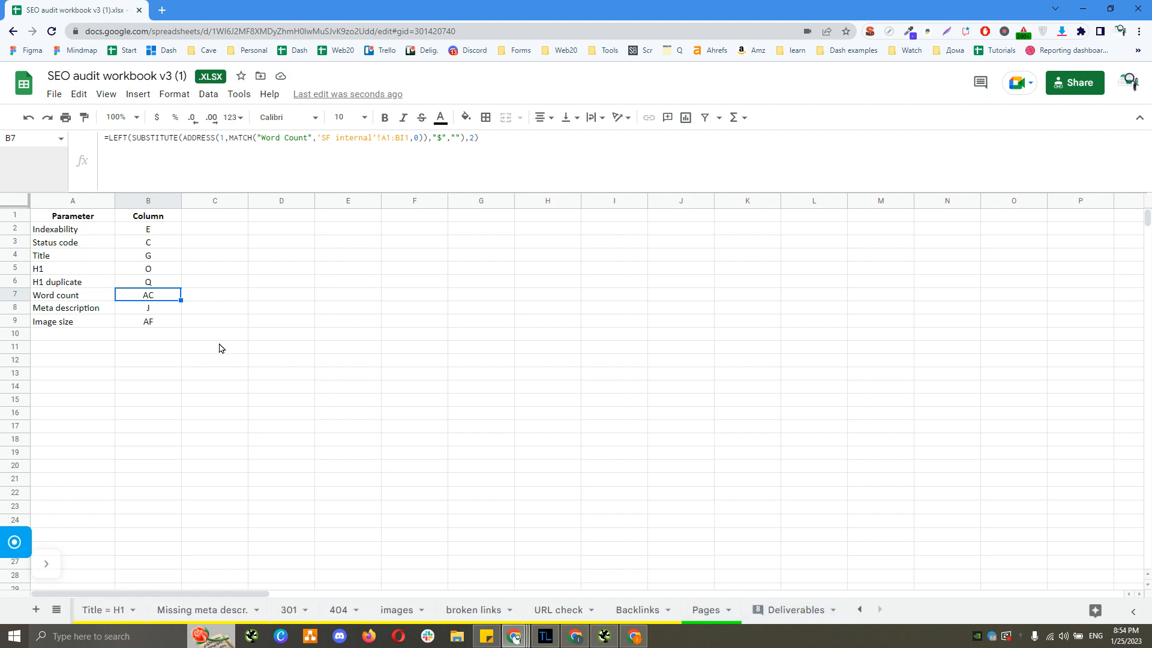
pyautogui.click(696, 610)
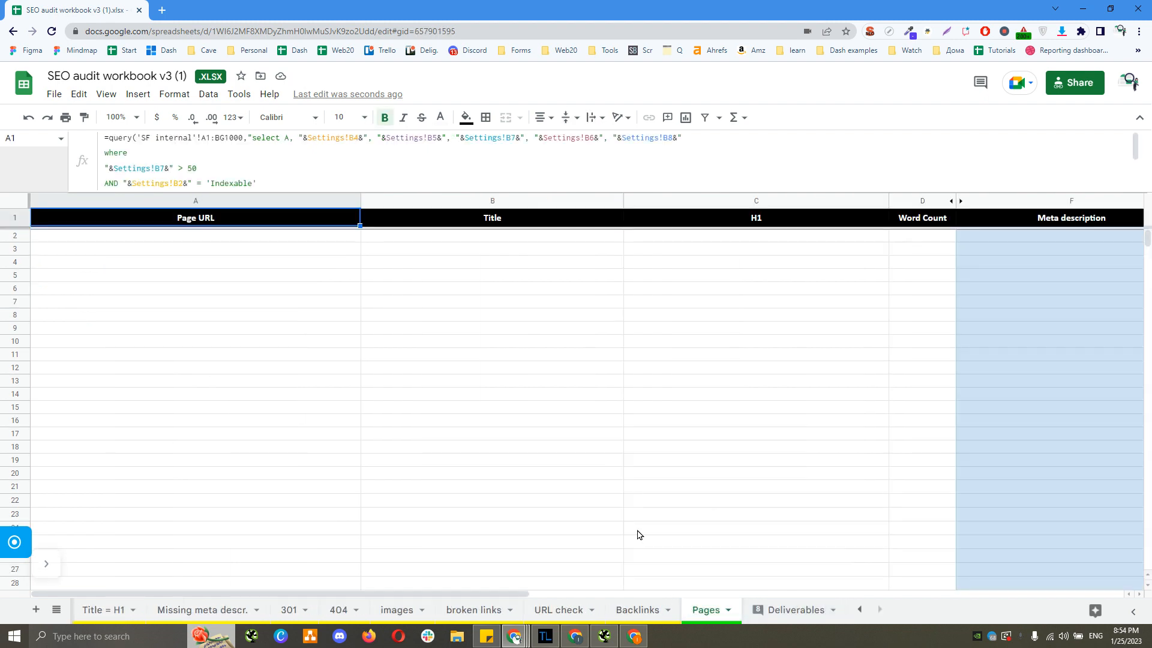
pyautogui.moveTo(301, 191); pyautogui.dragTo(311, 234)
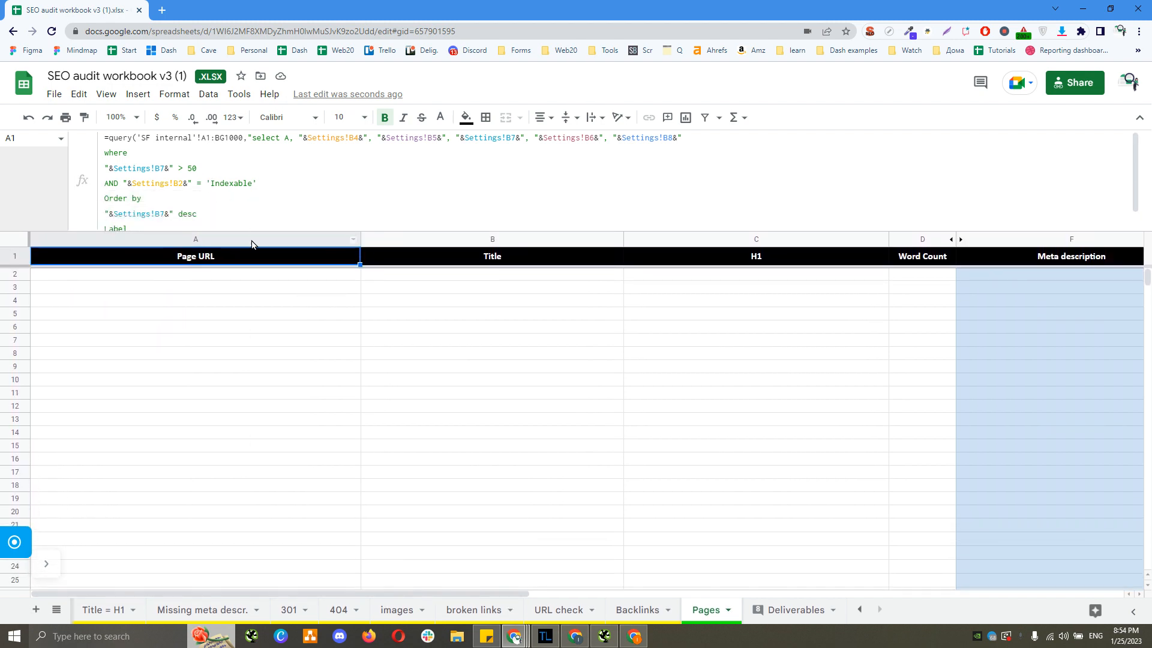
pyautogui.moveTo(200, 168); pyautogui.dragTo(105, 169)
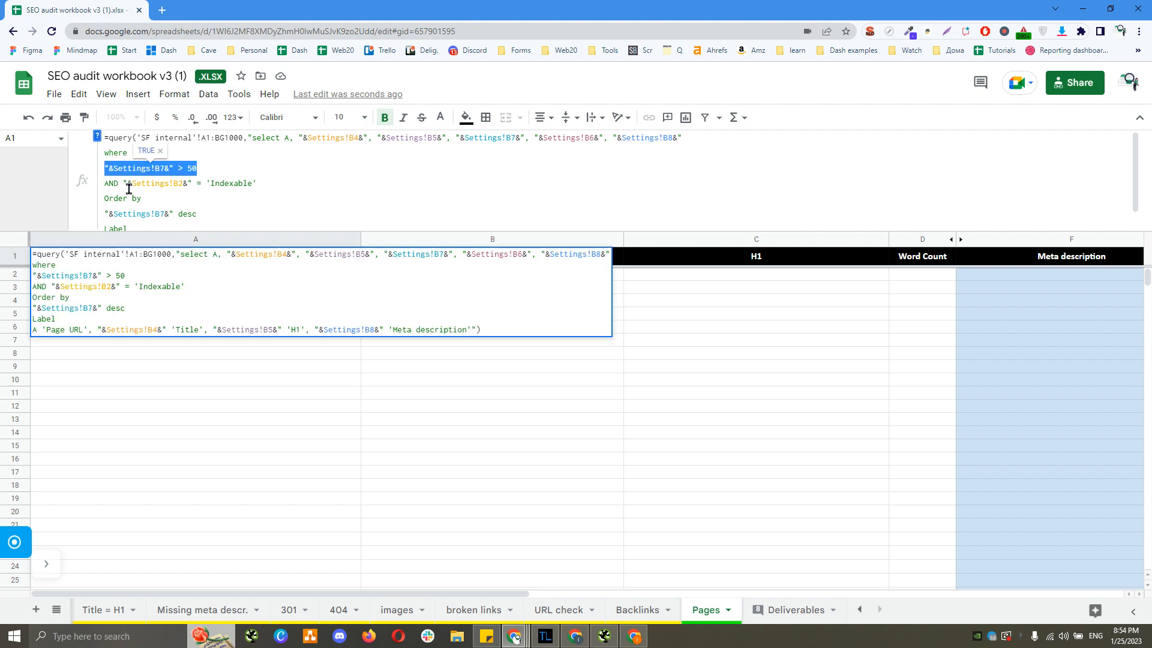
pyautogui.click(206, 167)
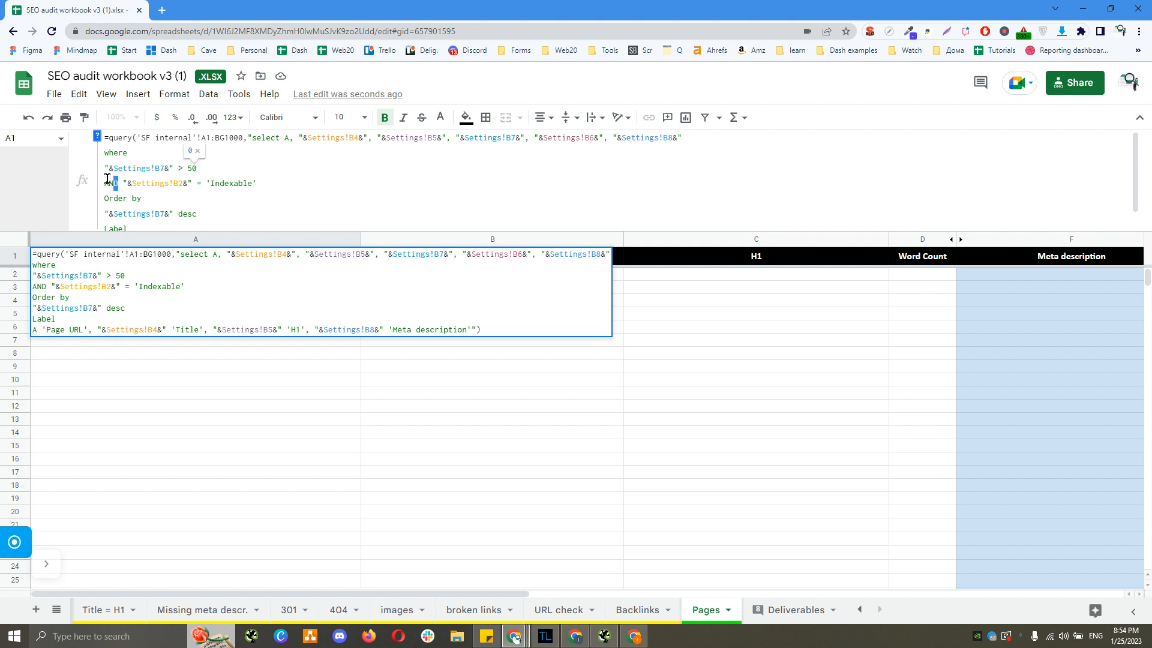
# Delete the "&Settings!B7&" > 50 AND condition from A1's query, leaving only the Indexable filter in the where clause.
pyautogui.moveTo(119, 183); pyautogui.dragTo(101, 174)
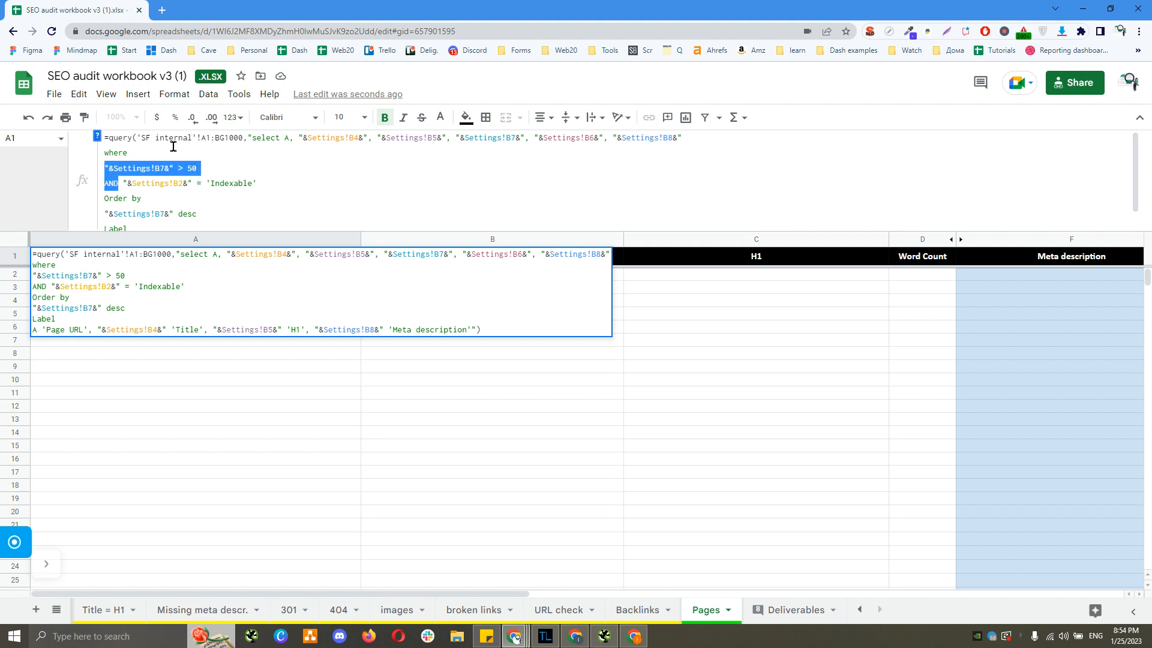
pyautogui.press('BackSpace')
pyautogui.press('Delete')
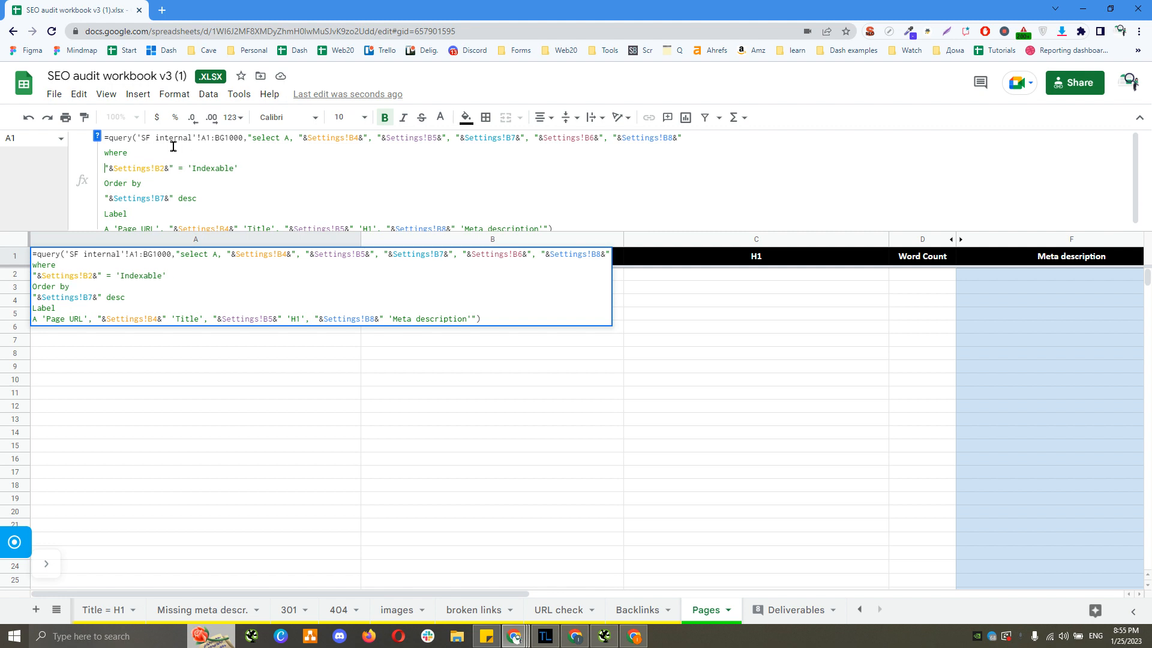
pyautogui.press('Return')
# Open the SF internal sheet and examine the values in its Word Count column.
pyautogui.scroll(5, 188, 618)
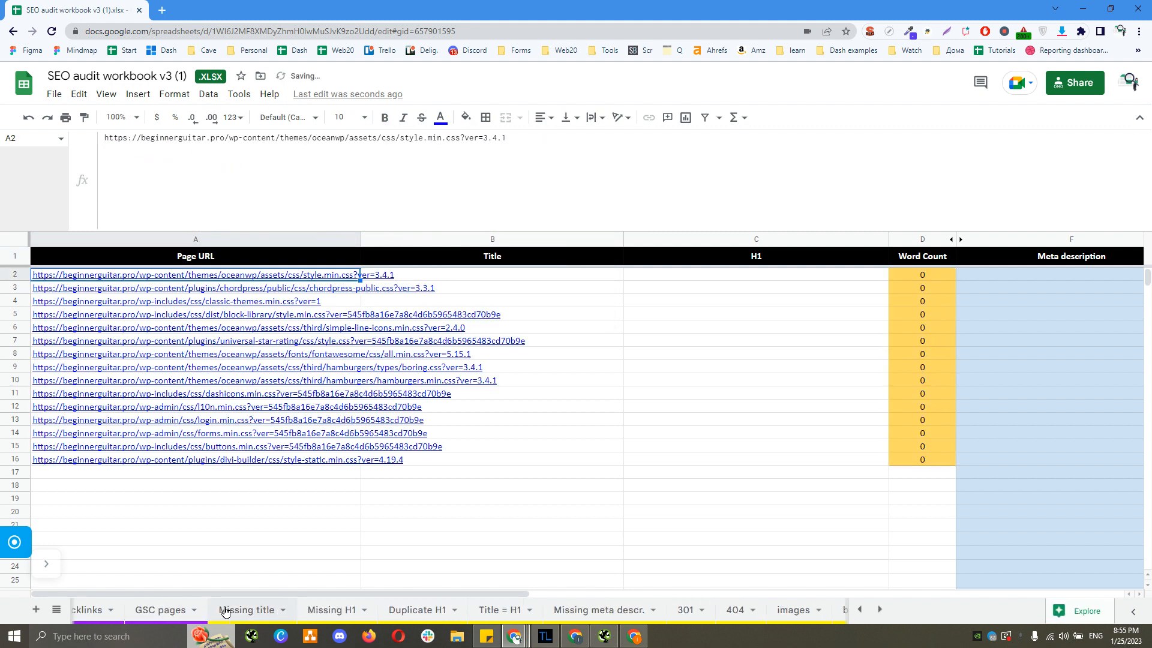
pyautogui.scroll(2, 188, 617)
pyautogui.click(186, 613)
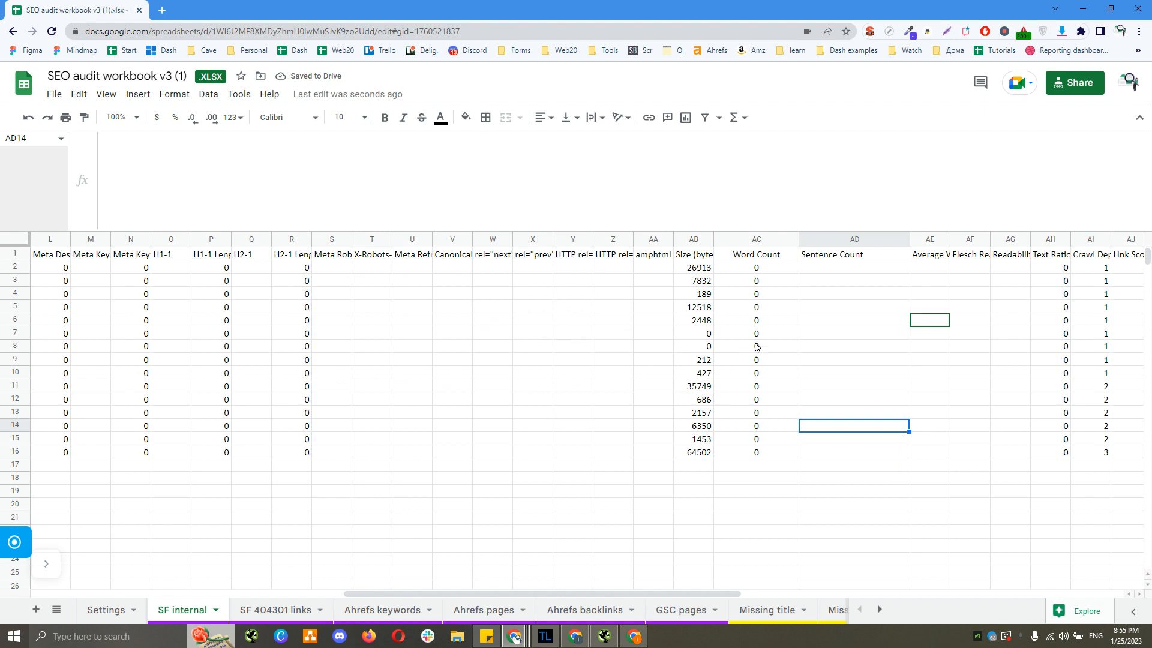
pyautogui.moveTo(762, 333); pyautogui.dragTo(762, 426)
pyautogui.click(789, 494)
# Return to the Pages sheet, collapse the formula area and examine the Page URL and Word Count columns.
pyautogui.scroll(-10, 781, 609)
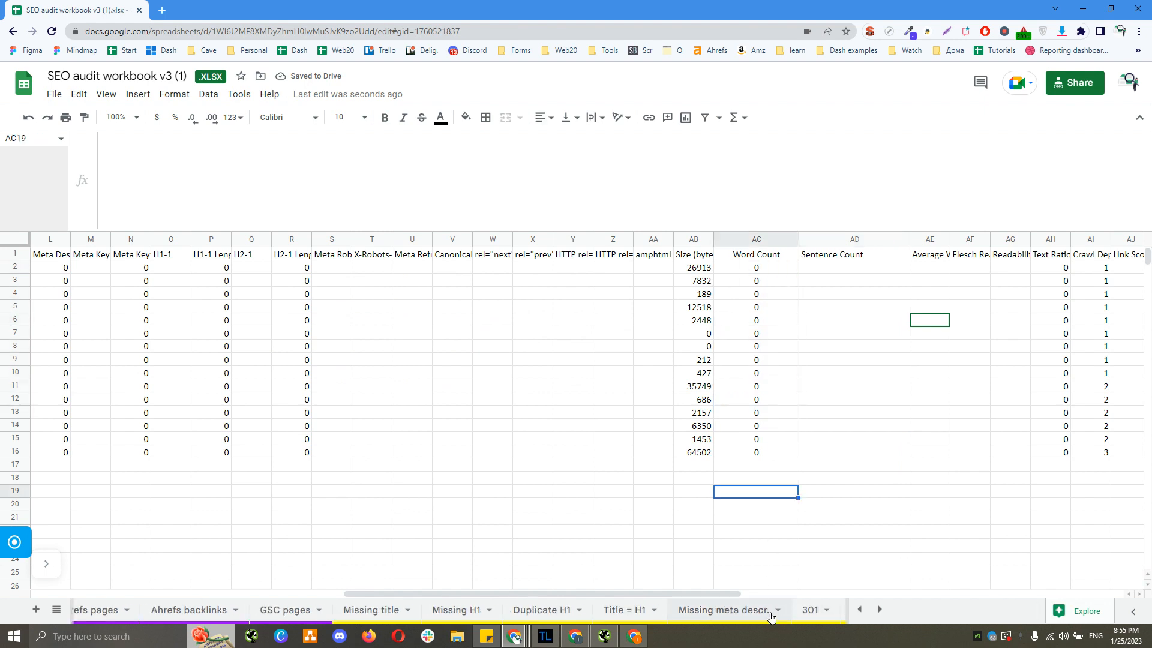
pyautogui.scroll(-5, 794, 616)
pyautogui.click(706, 610)
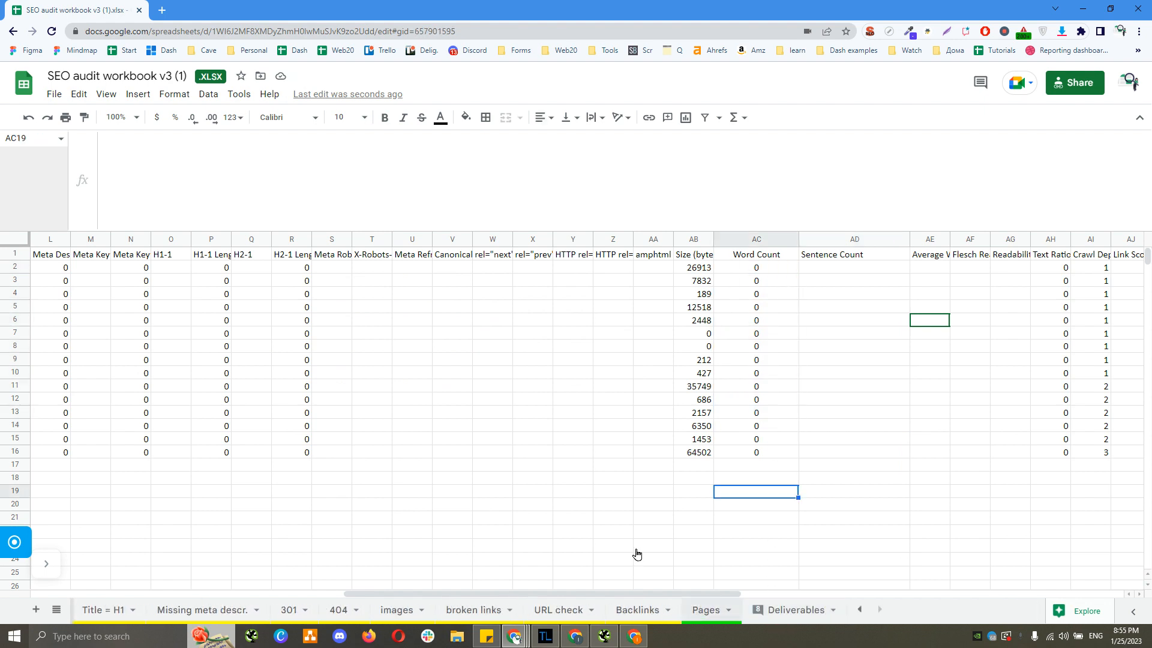
pyautogui.moveTo(383, 230); pyautogui.dragTo(386, 137)
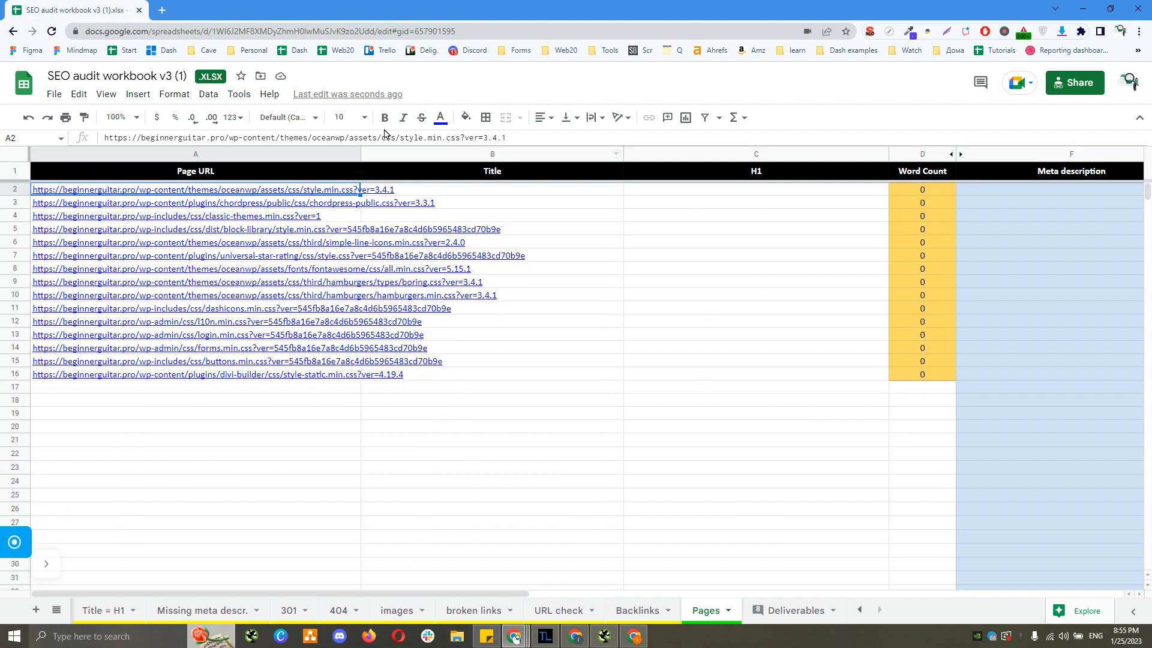
pyautogui.moveTo(340, 196); pyautogui.dragTo(304, 368)
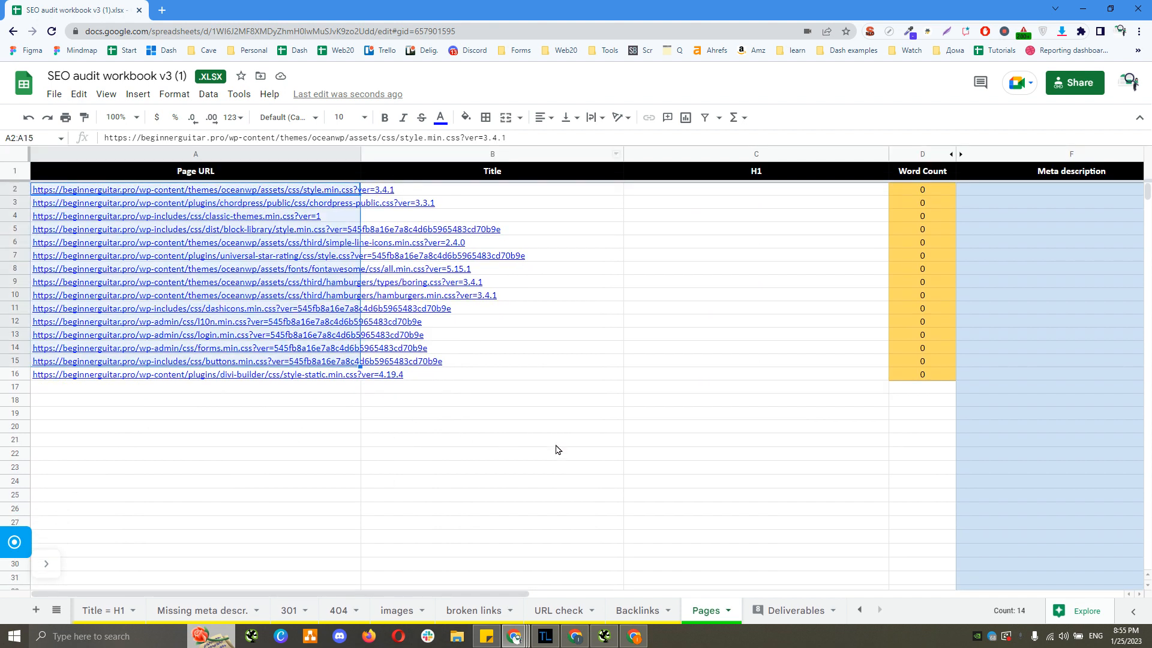
pyautogui.click(558, 441)
pyautogui.moveTo(912, 191); pyautogui.dragTo(921, 377)
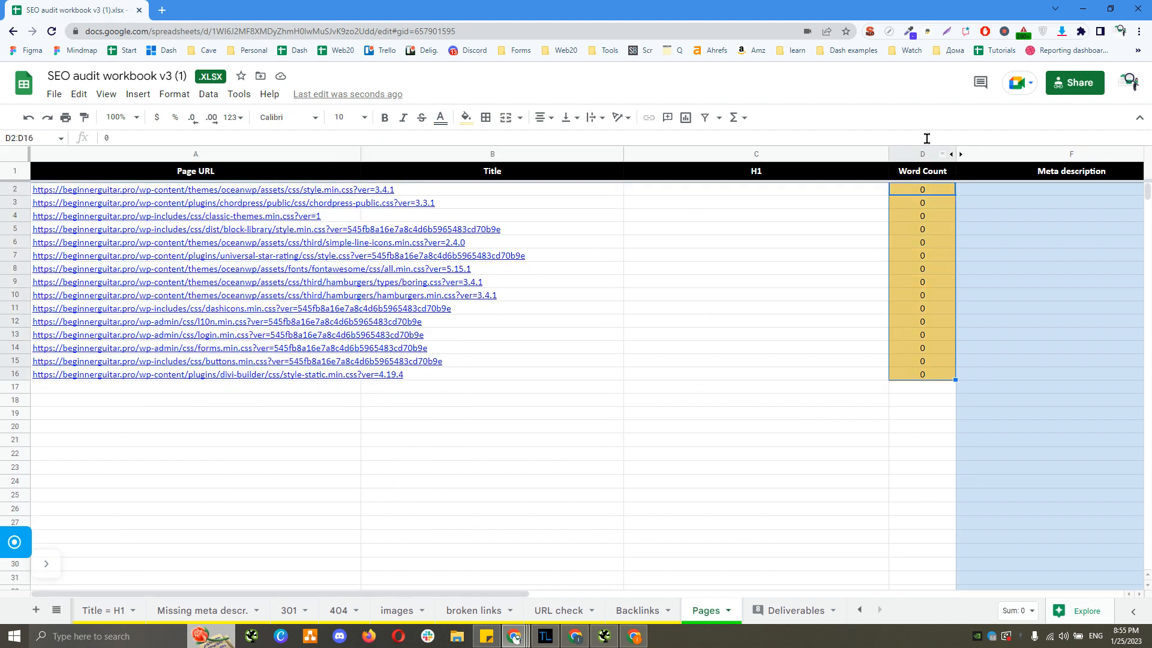
pyautogui.click(920, 172)
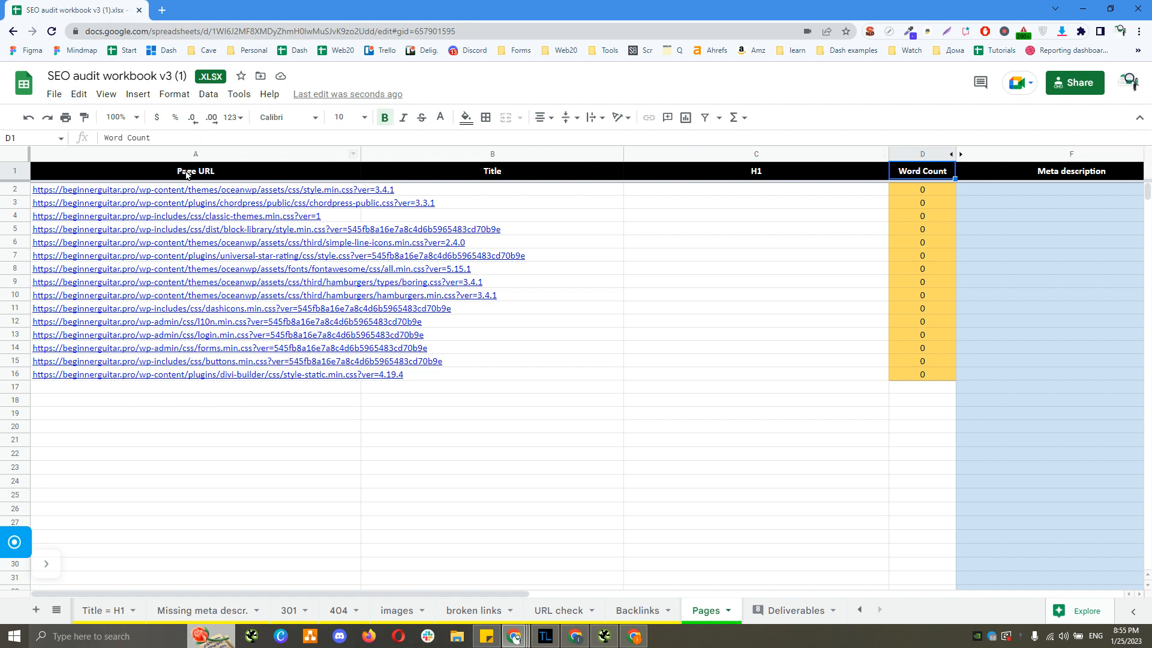
# Examine A1's query formula on Pages with the formula area enlarged, alongside the Word Count column D2:D16.
pyautogui.click(188, 173)
pyautogui.moveTo(228, 146); pyautogui.dragTo(229, 186)
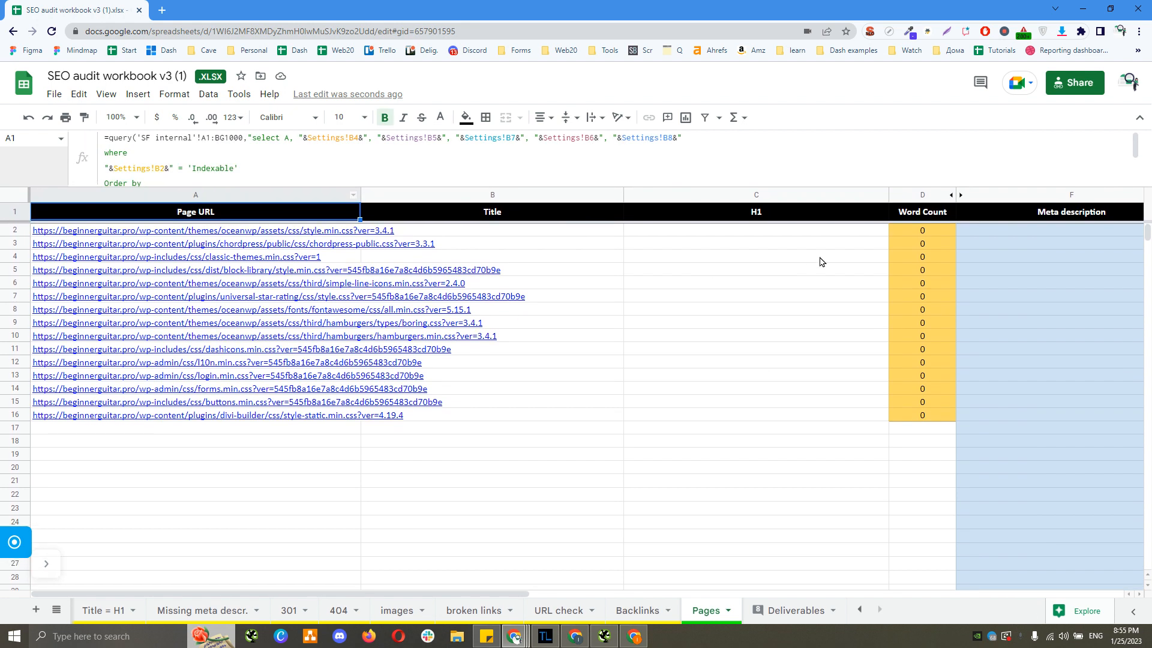
pyautogui.moveTo(911, 230); pyautogui.dragTo(921, 415)
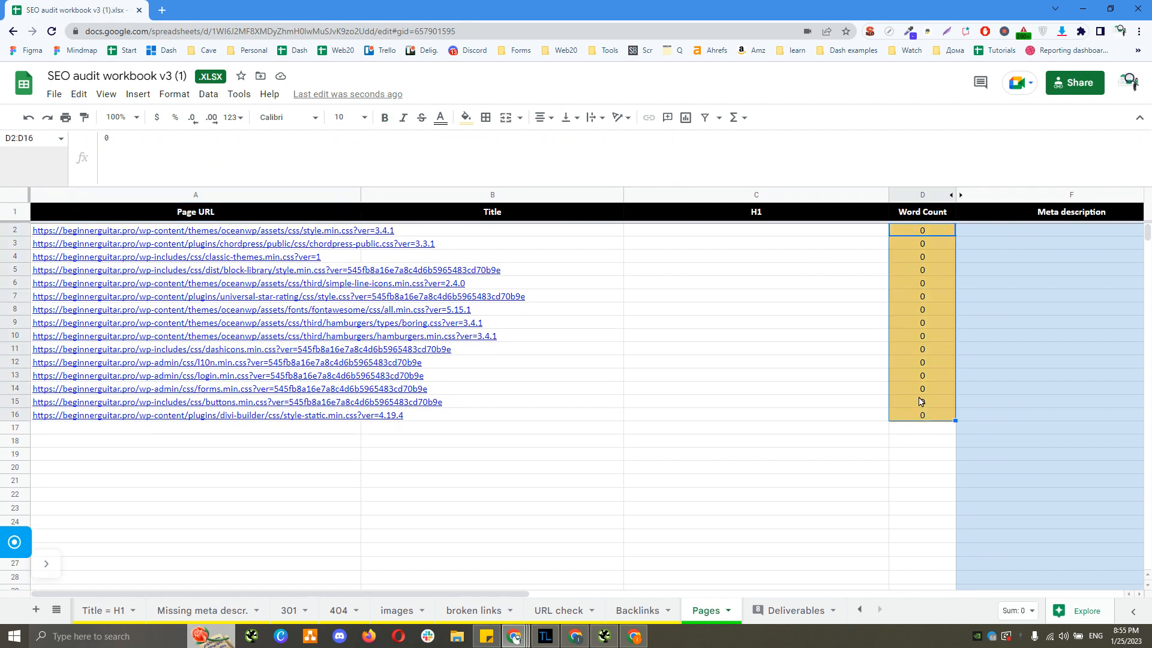
pyautogui.click(186, 217)
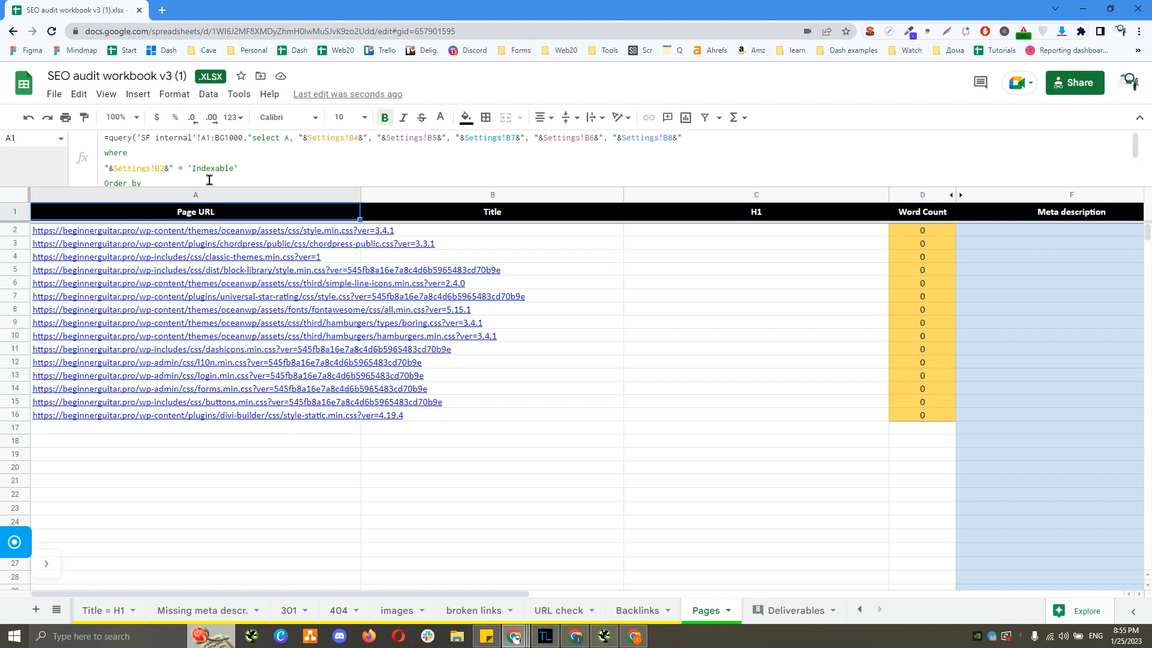
pyautogui.moveTo(211, 186); pyautogui.dragTo(211, 226)
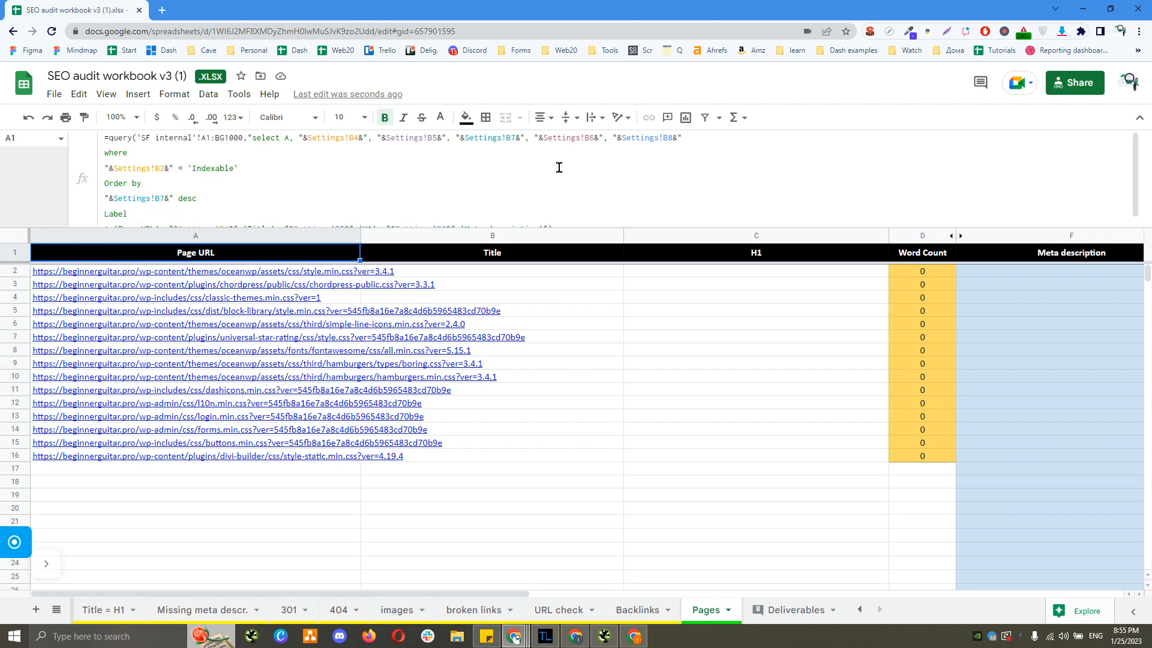
# Check the Word count column letter on the Settings sheet against the Word Count values on Pages.
pyautogui.scroll(10, 226, 609)
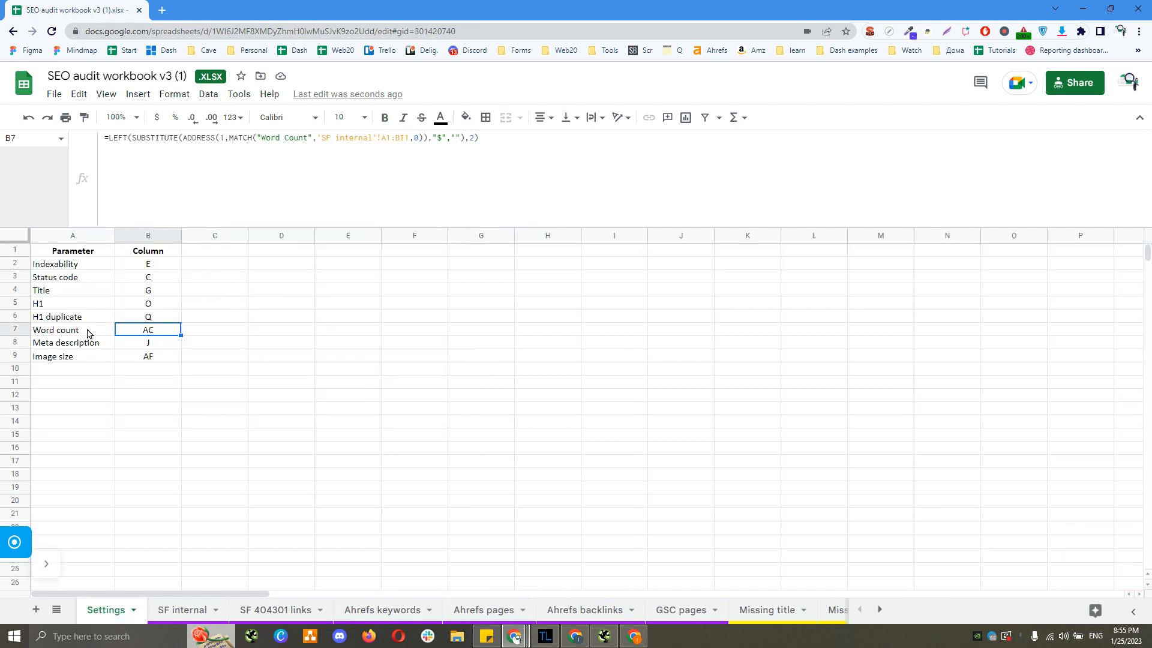
pyautogui.scroll(-6, 663, 610)
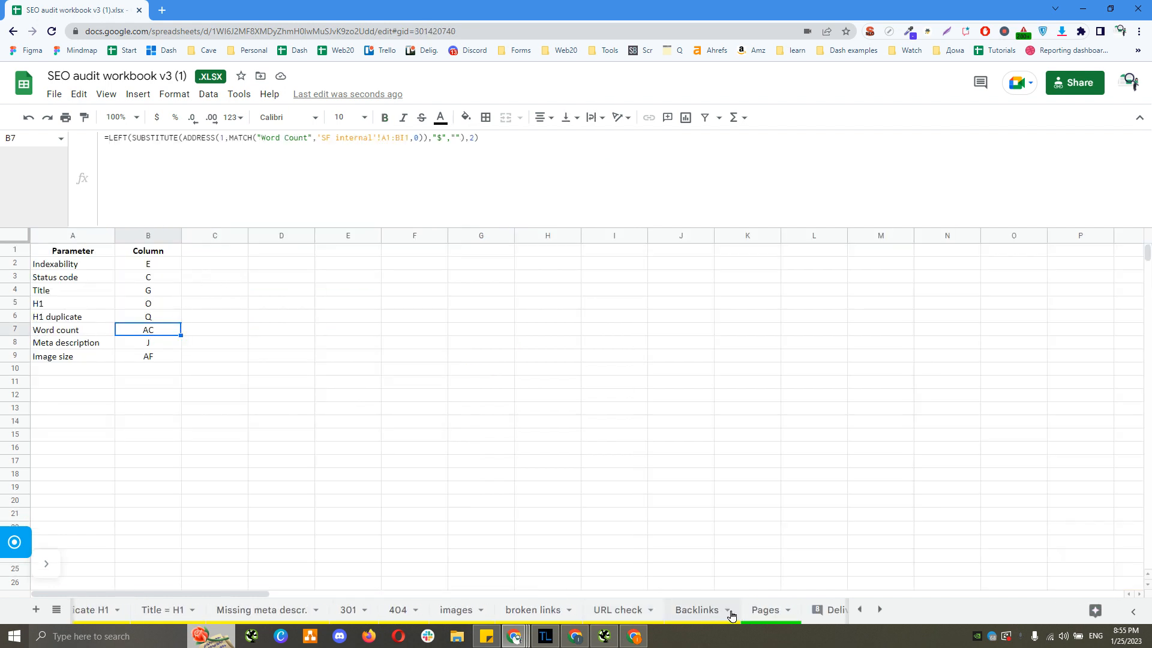
pyautogui.click(757, 610)
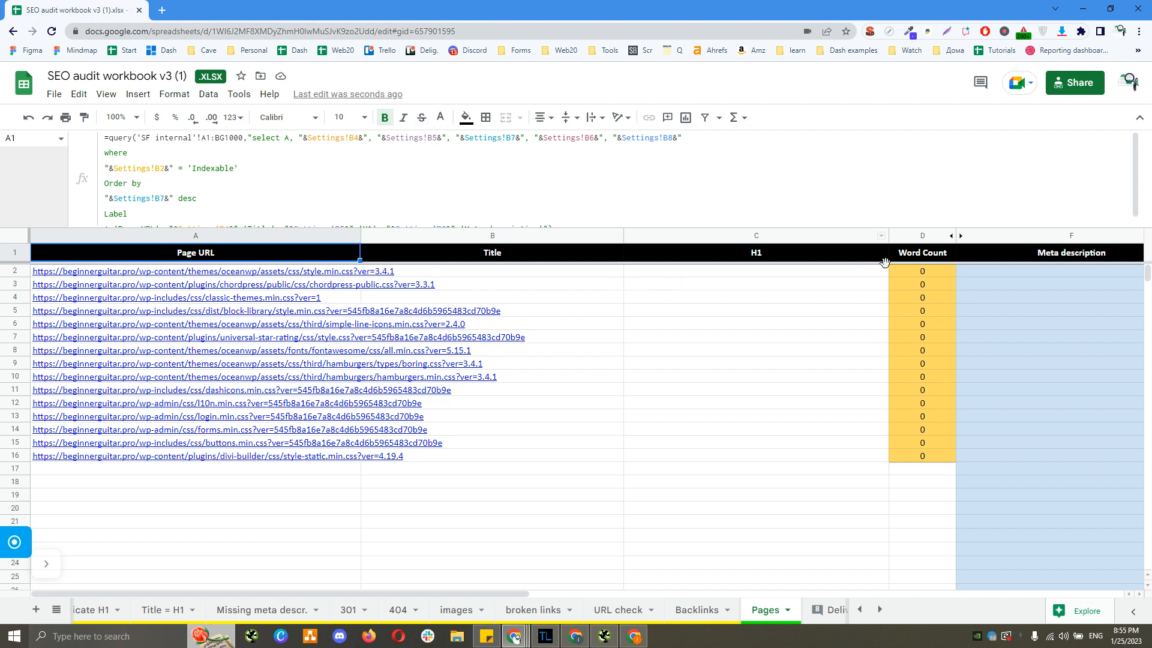
pyautogui.moveTo(909, 271); pyautogui.dragTo(909, 445)
# Go back to the Settings sheet, collapse the formula area and examine the Indexability and H1 duplicate column letters.
pyautogui.scroll(10, 114, 609)
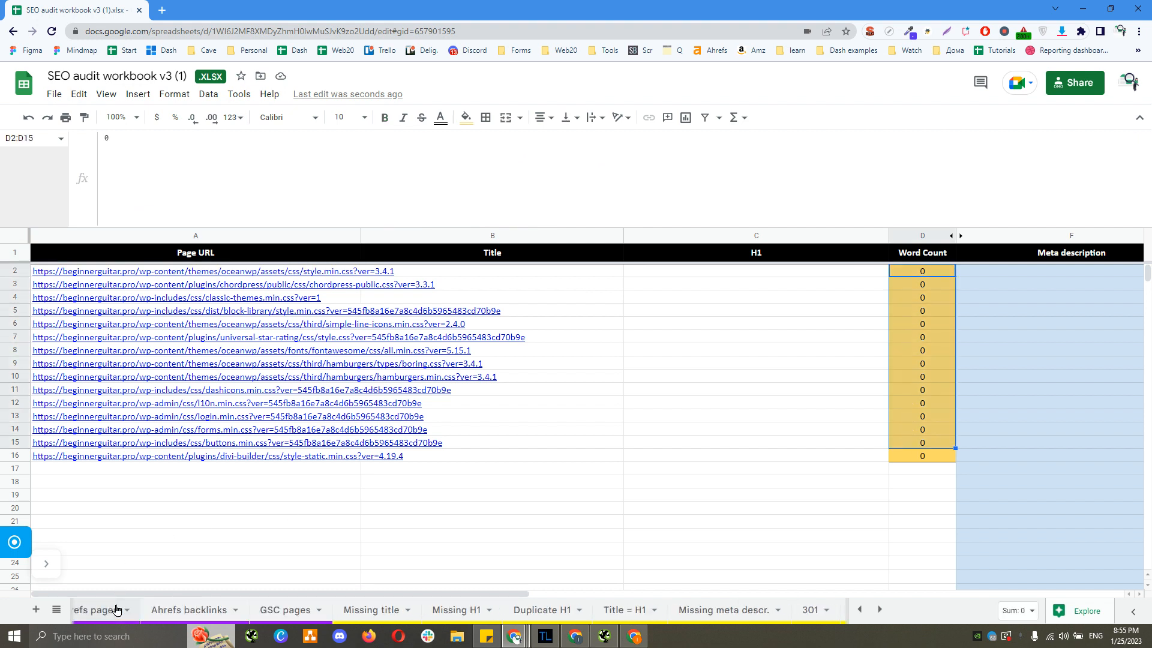
pyautogui.click(106, 610)
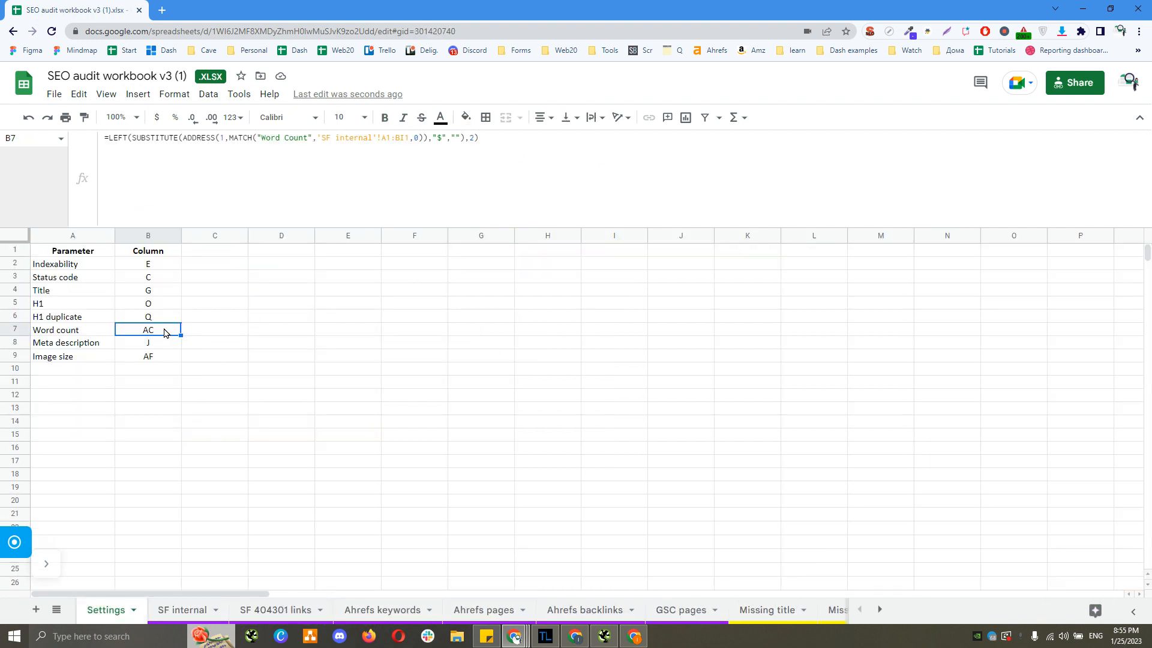
pyautogui.moveTo(189, 228); pyautogui.dragTo(155, 234)
pyautogui.click(158, 186)
pyautogui.click(276, 209)
pyautogui.click(163, 181)
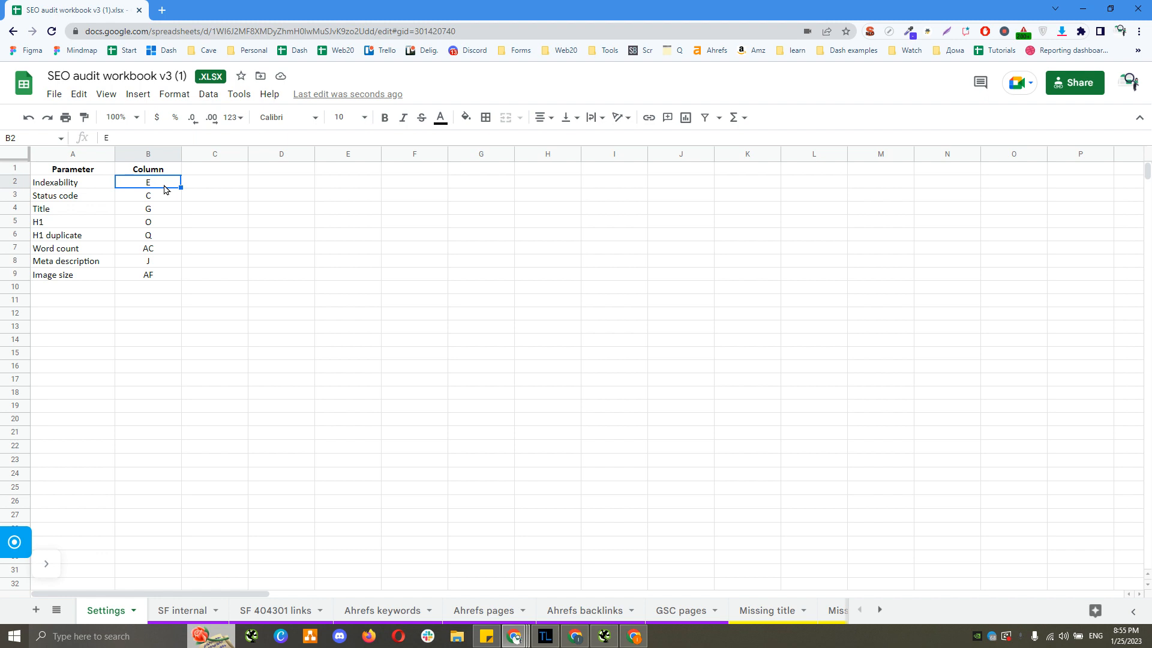
pyautogui.click(150, 240)
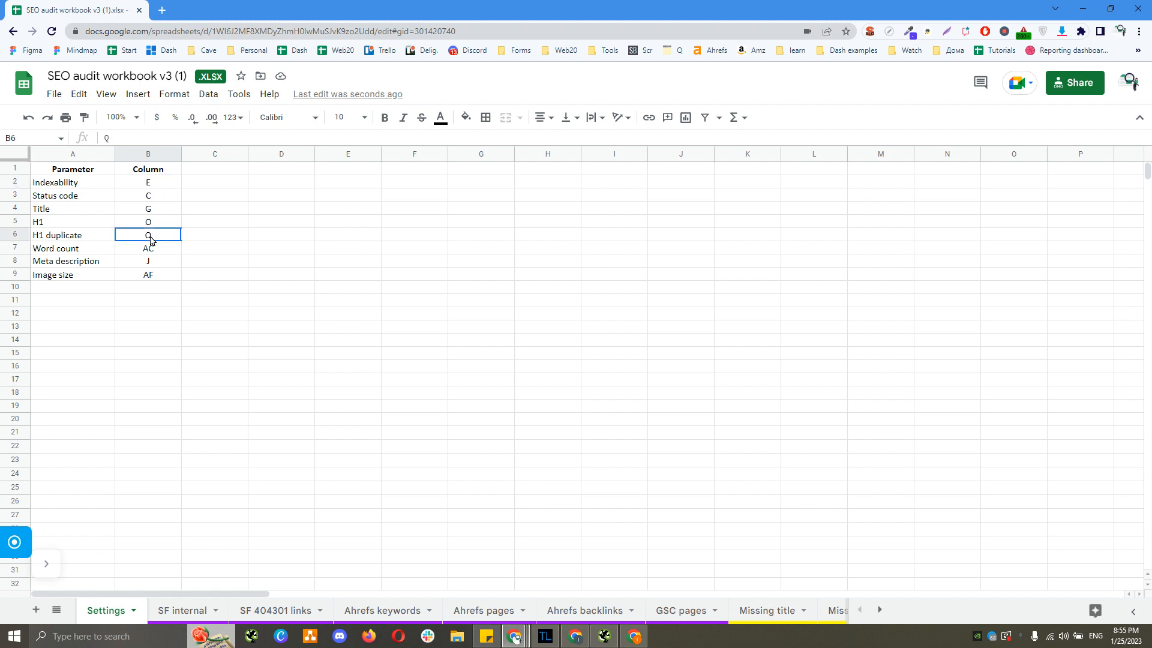
# Check the Indexability column letter from Settings against the Indexability header on the SF internal sheet.
pyautogui.click(90, 184)
pyautogui.click(182, 610)
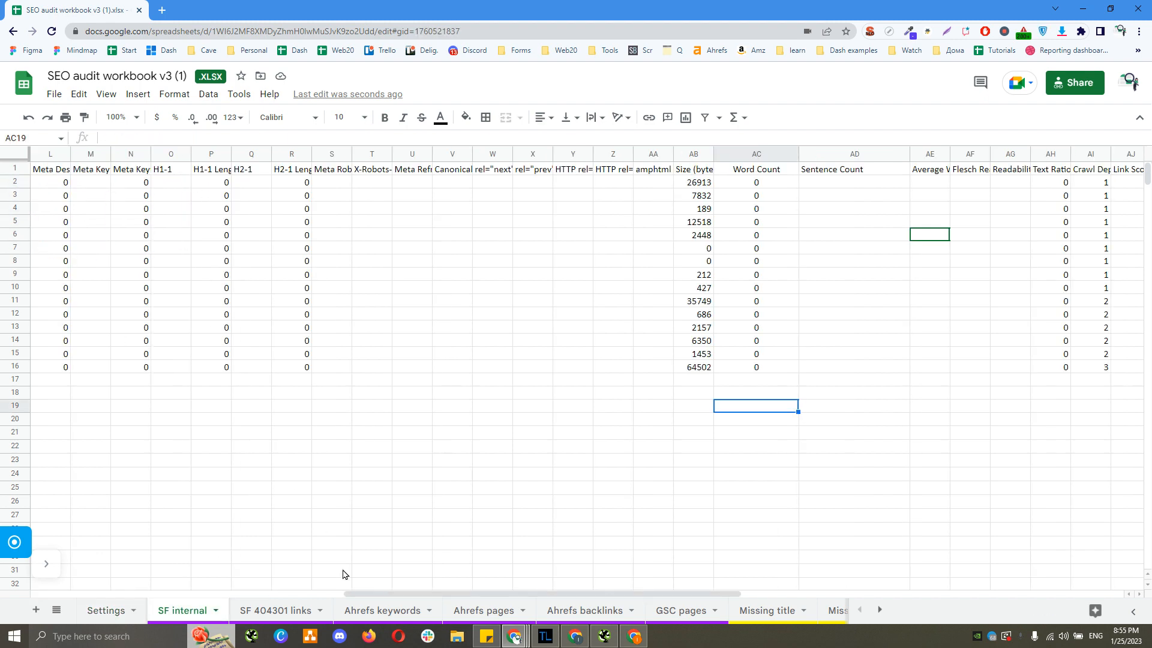
pyautogui.hscroll(-5, 353, 594)
pyautogui.click(411, 169)
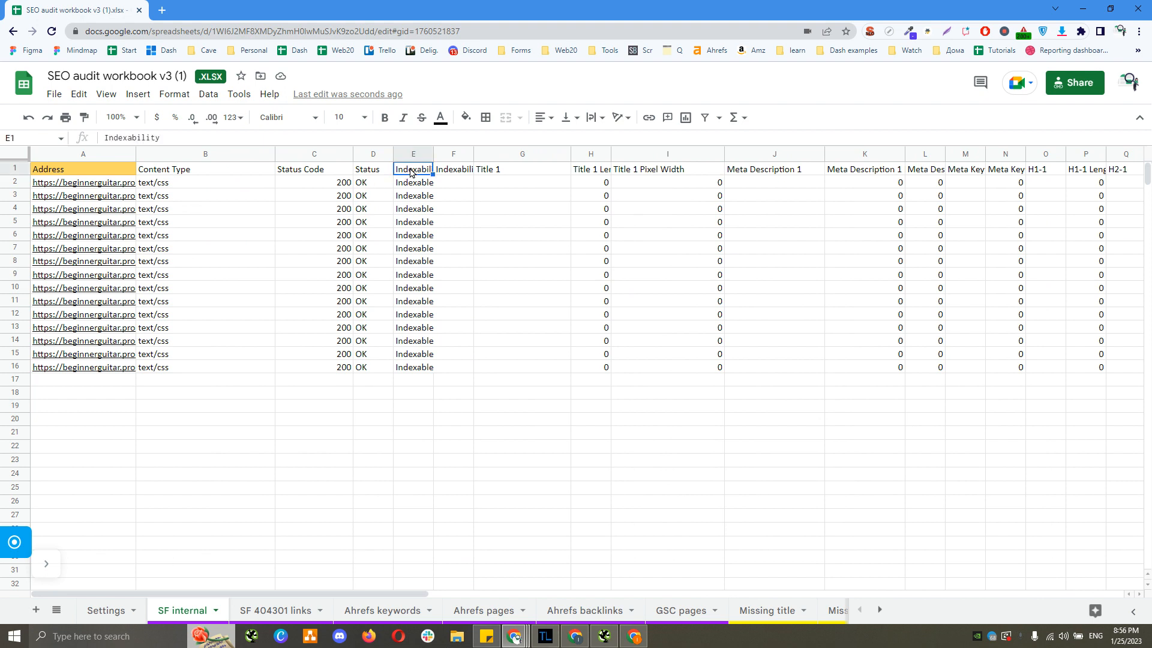
# Check the Status code column letter on Settings against the Status Code column on SF internal.
pyautogui.click(108, 610)
pyautogui.click(96, 201)
pyautogui.press('Right')
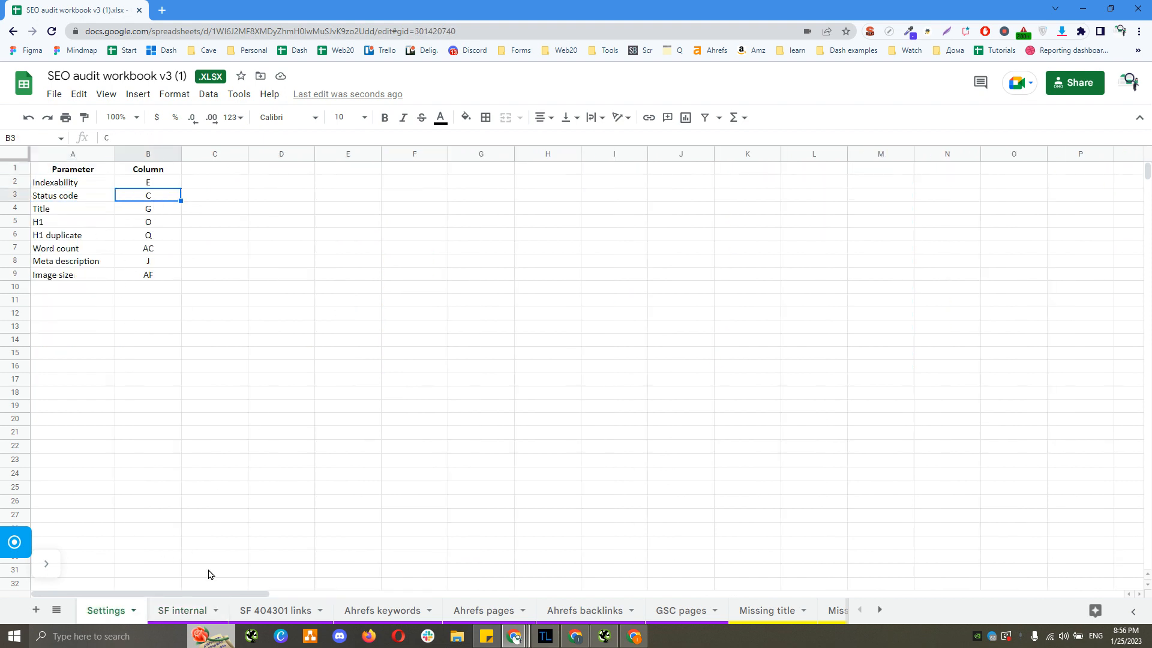
pyautogui.click(187, 609)
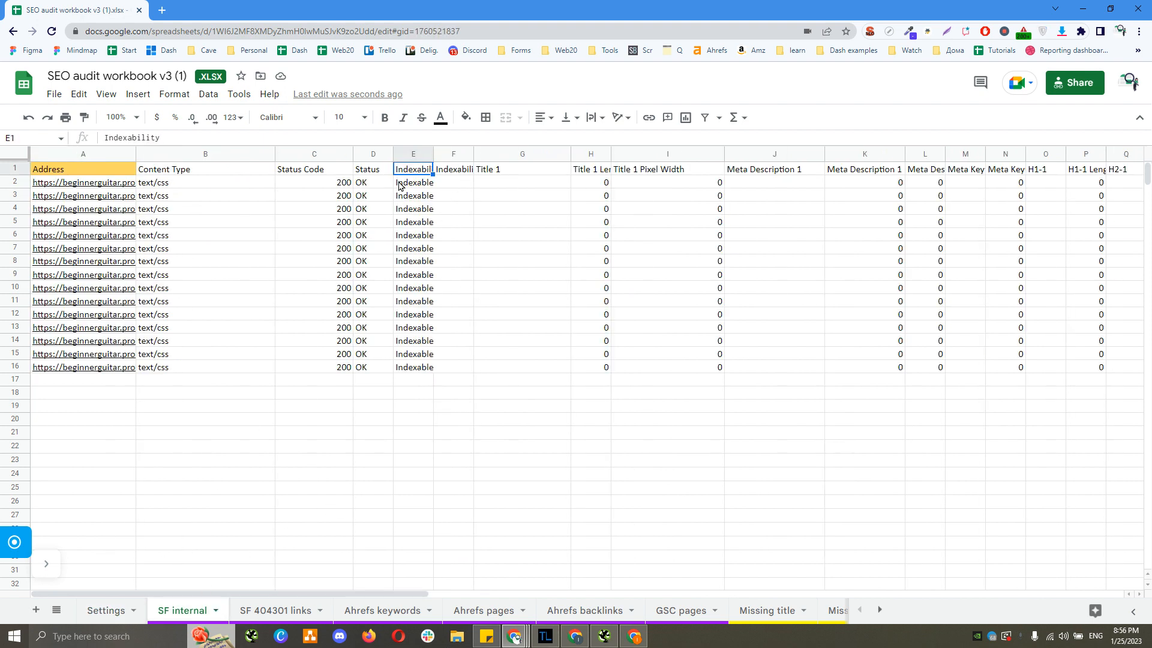
pyautogui.click(328, 187)
# Examine the Word count formula in B7 on Settings with the formula area enlarged, glancing at the SF internal sheet it references.
pyautogui.click(106, 610)
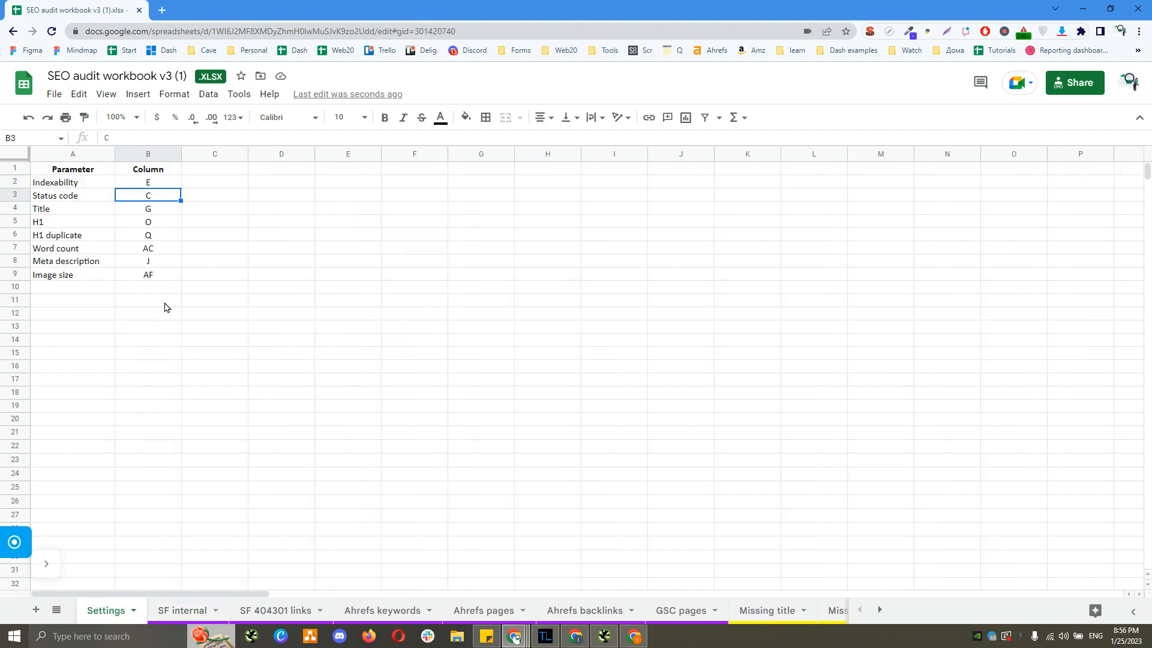
pyautogui.click(160, 249)
pyautogui.moveTo(202, 145); pyautogui.dragTo(200, 188)
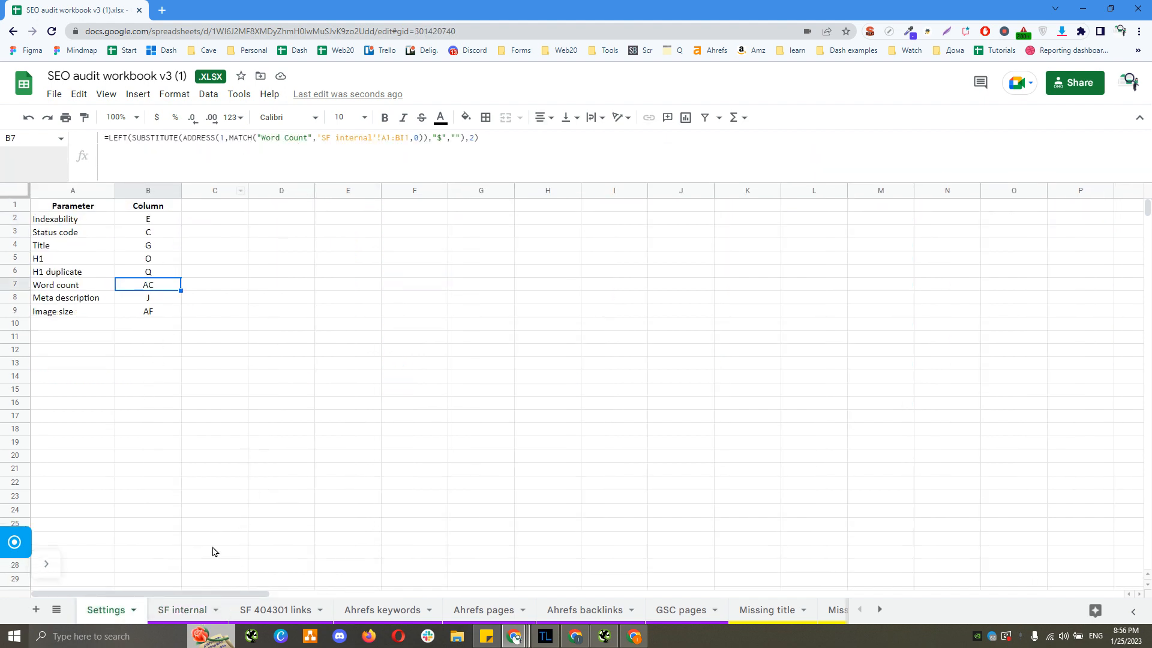
pyautogui.click(183, 609)
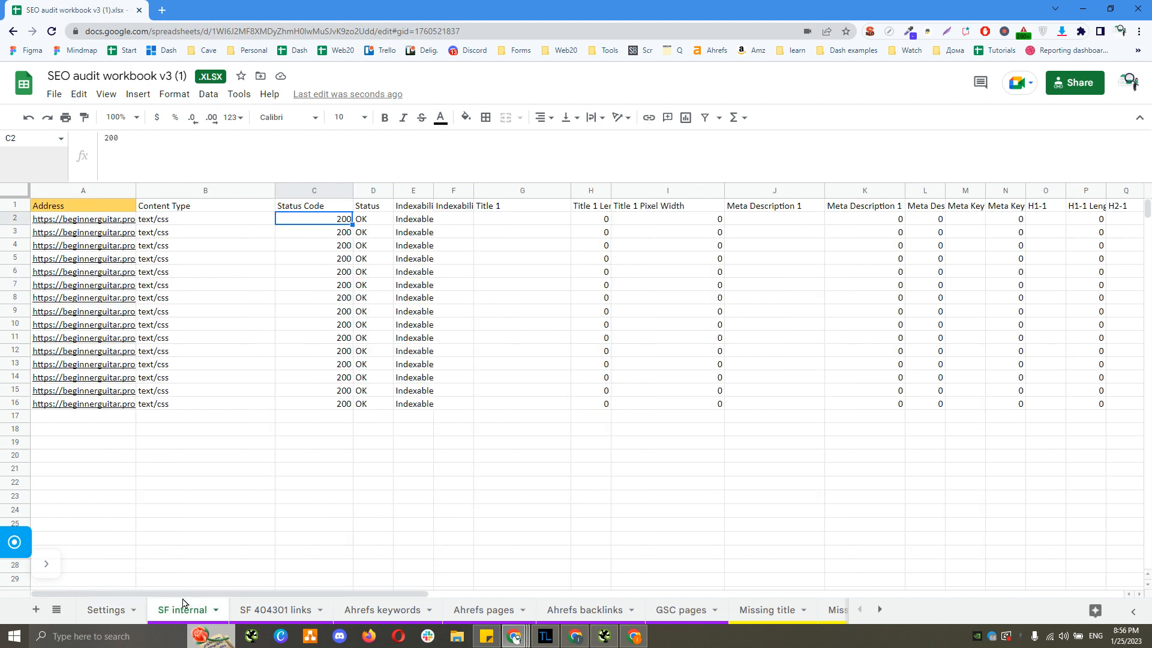
pyautogui.click(107, 610)
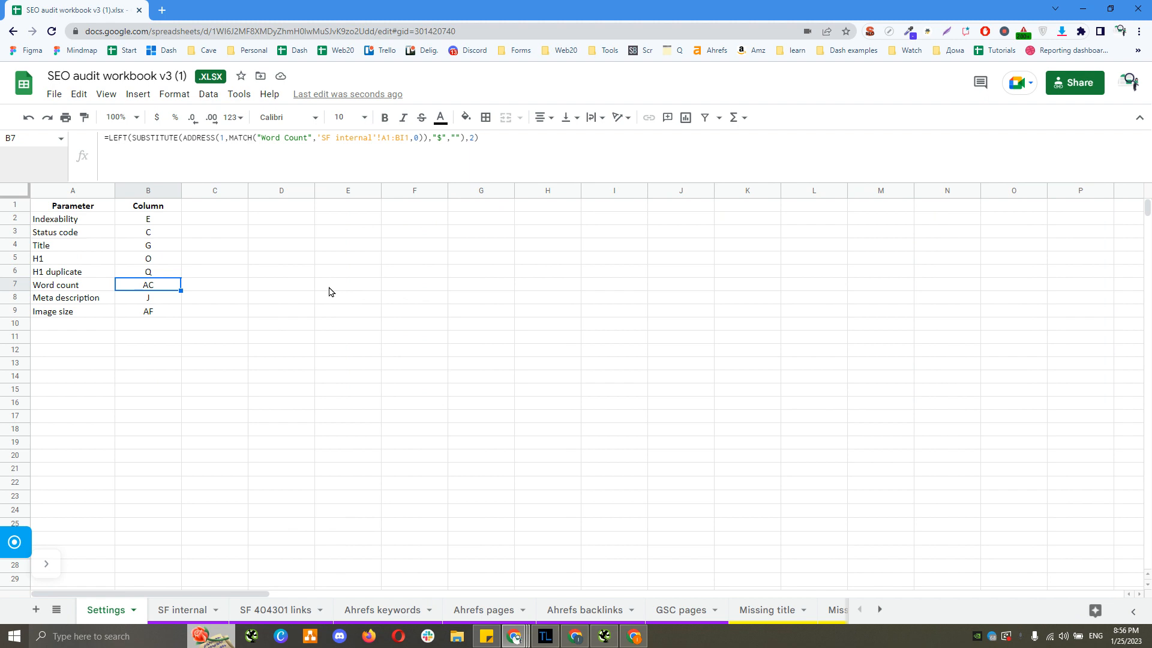
# Examine the header row of SF internal from A1, and go back to the Word count formula in B7 on Settings.
pyautogui.click(183, 609)
pyautogui.click(71, 206)
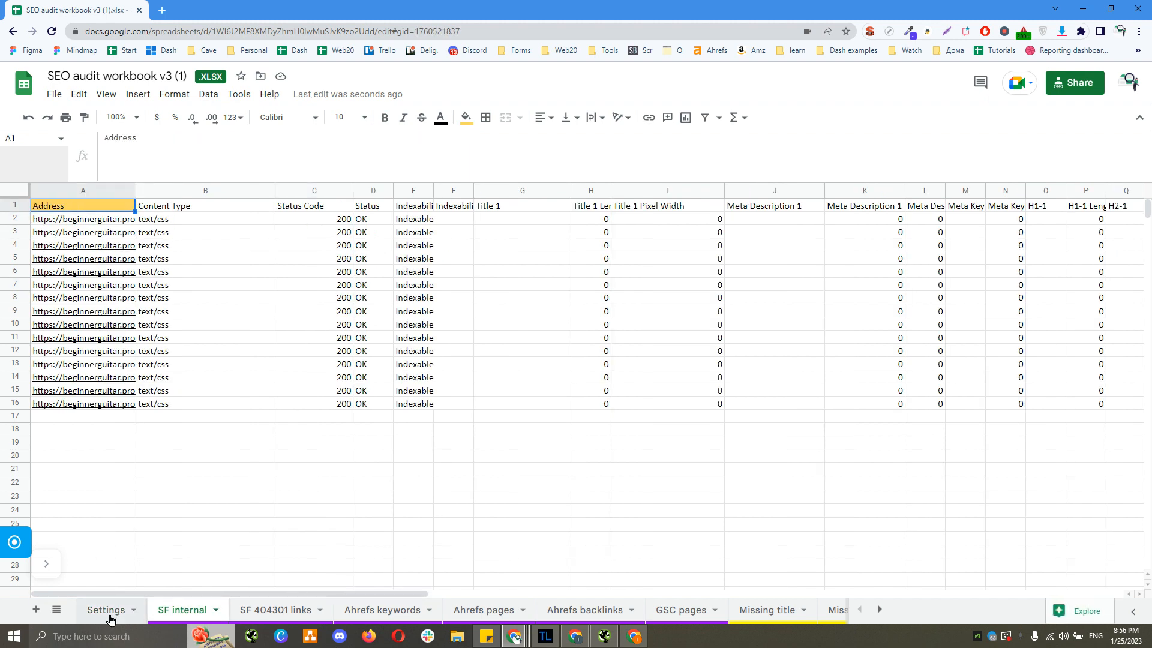
pyautogui.click(108, 611)
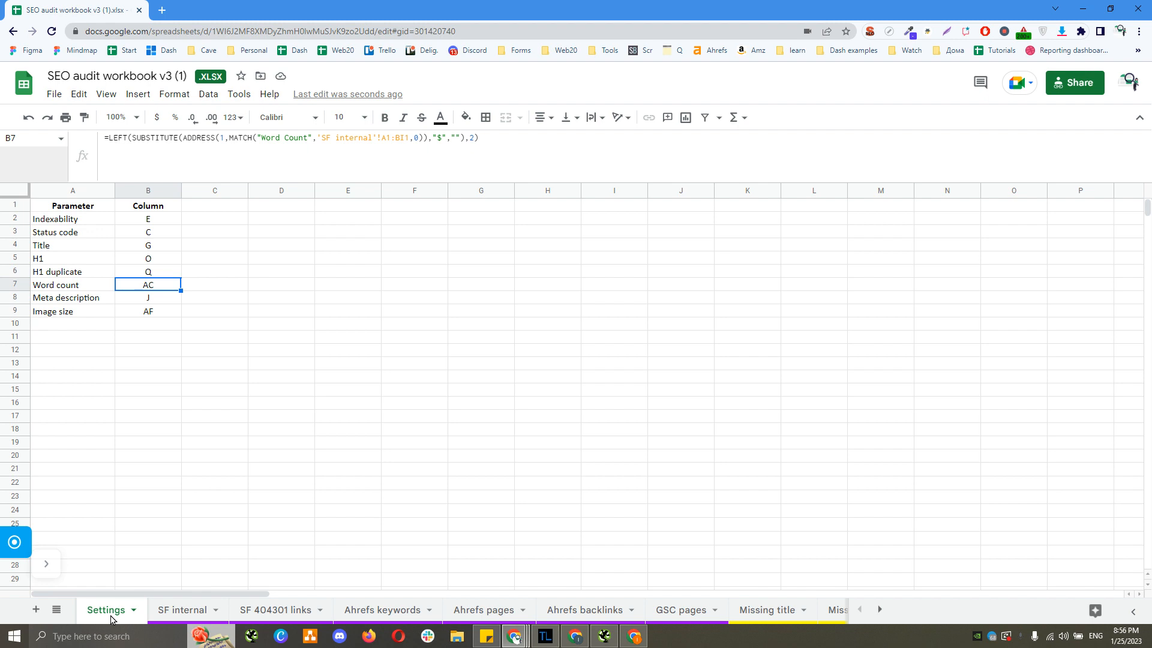
pyautogui.click(197, 313)
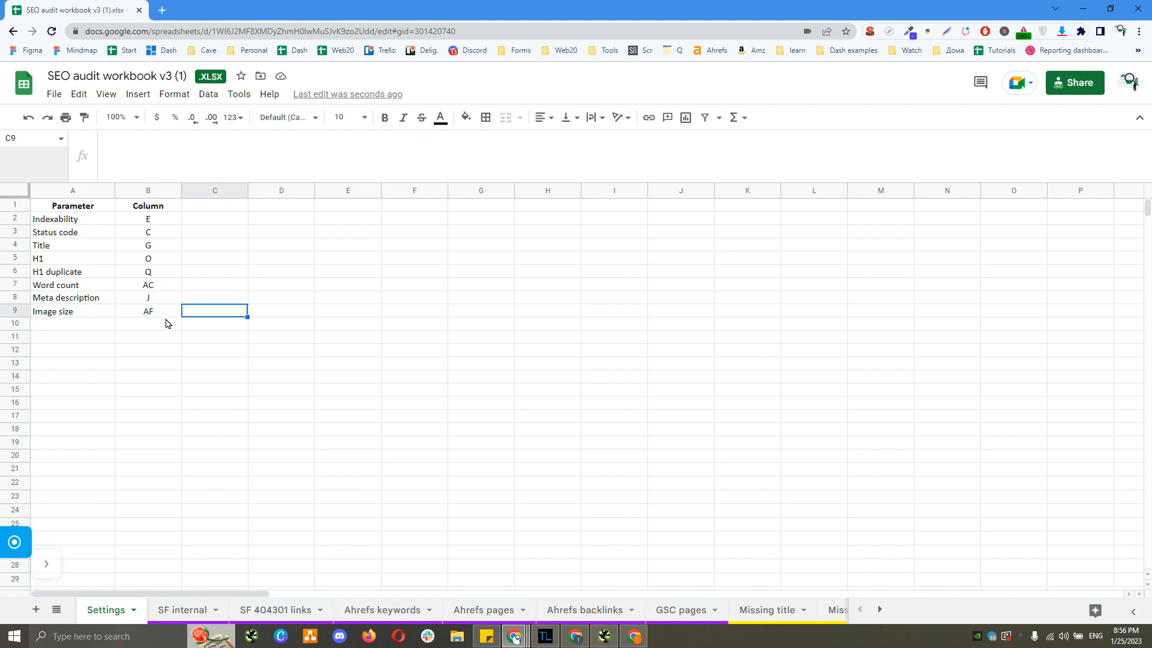
pyautogui.click(161, 285)
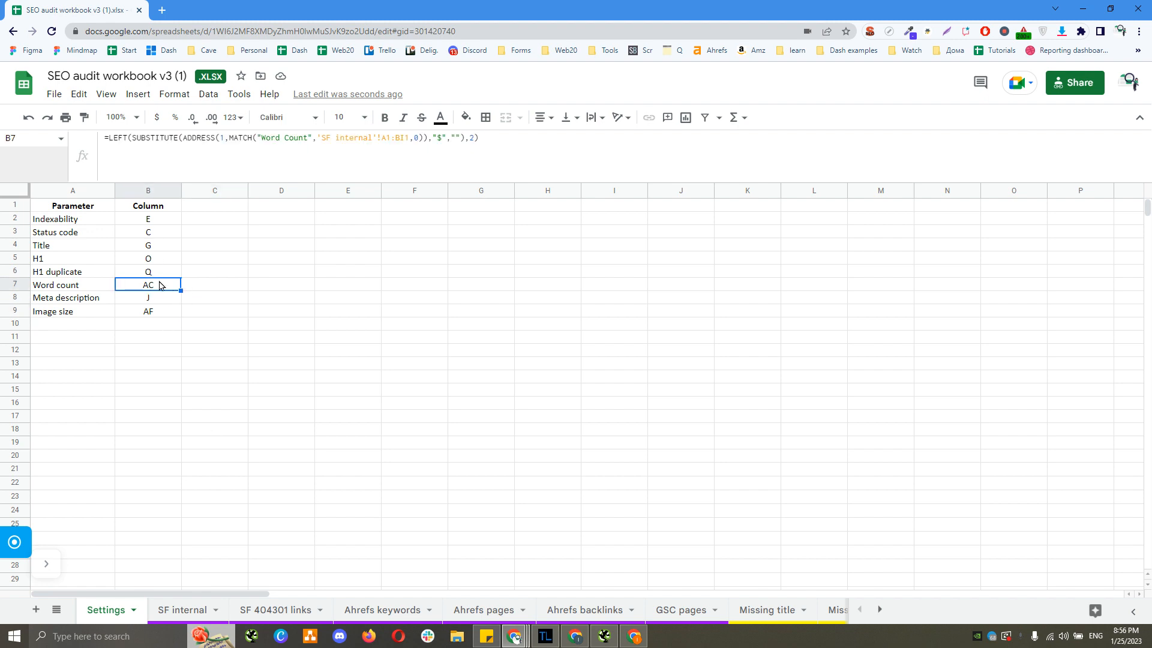
# View the Word Count column on the Pages sheet with the formula area collapsed, and return to Settings.
pyautogui.scroll(-10, 715, 609)
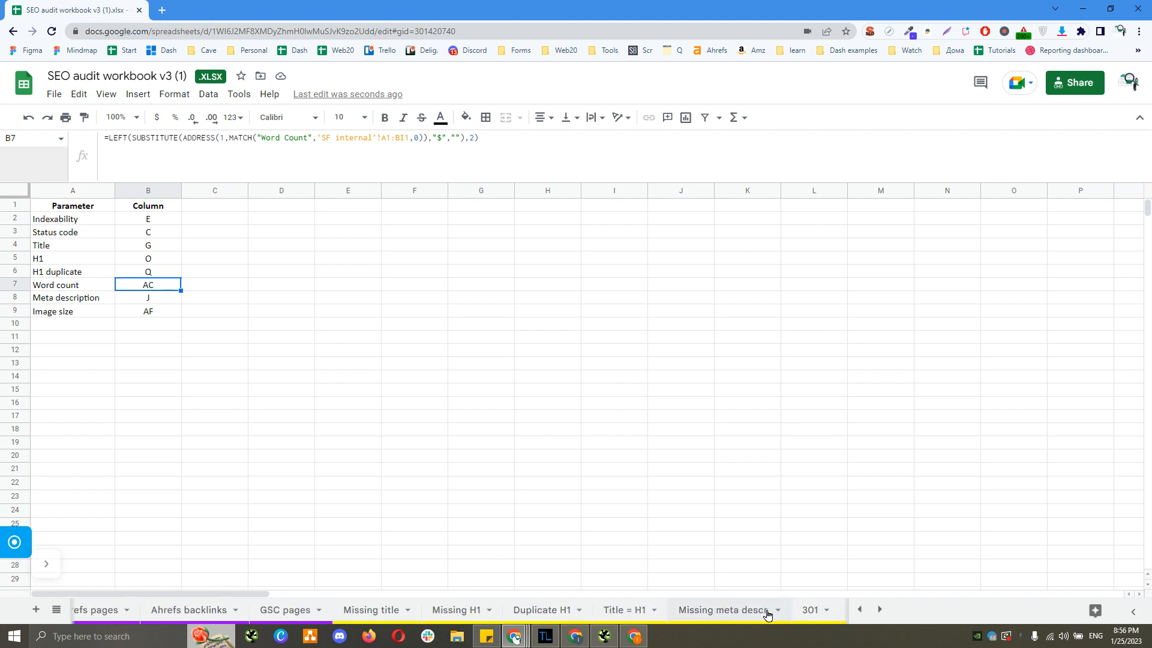
pyautogui.click(713, 612)
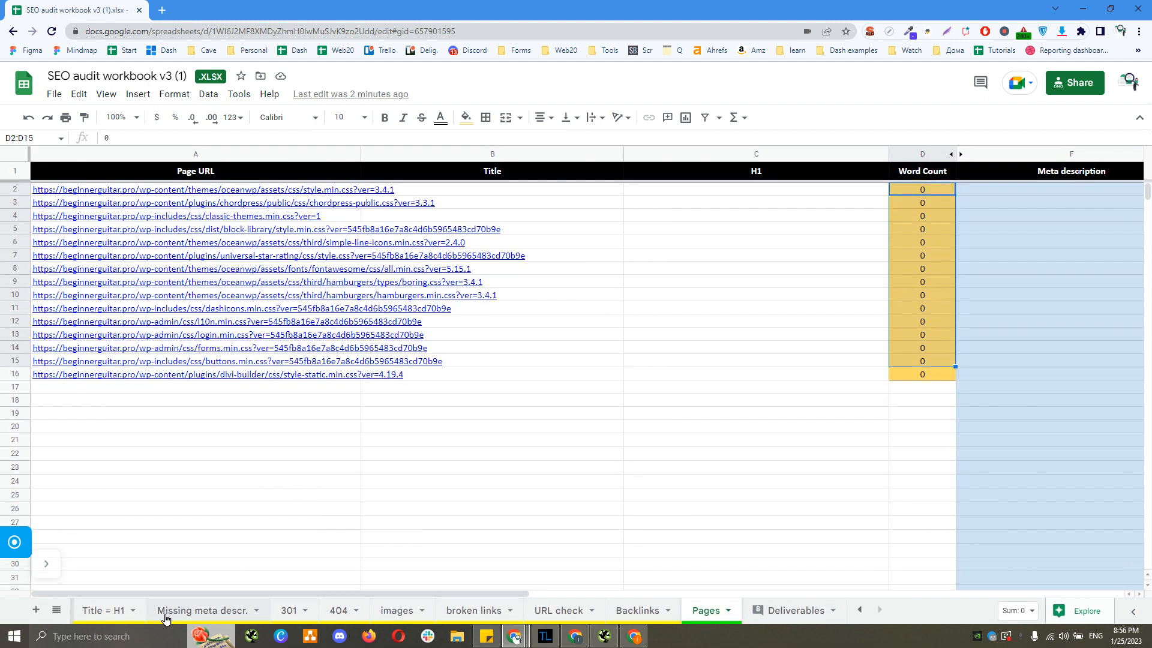
pyautogui.scroll(10, 144, 612)
pyautogui.click(114, 614)
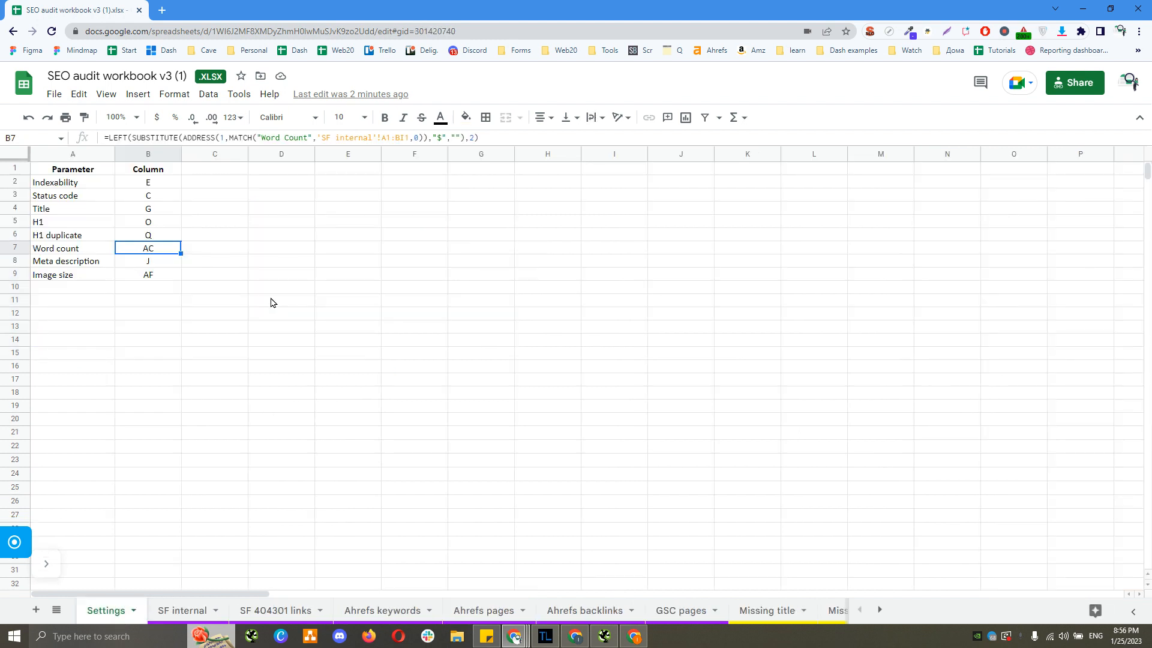
# Open the Pages sheet and examine the query formula in A1 with the formula area enlarged.
pyautogui.scroll(-5, 744, 618)
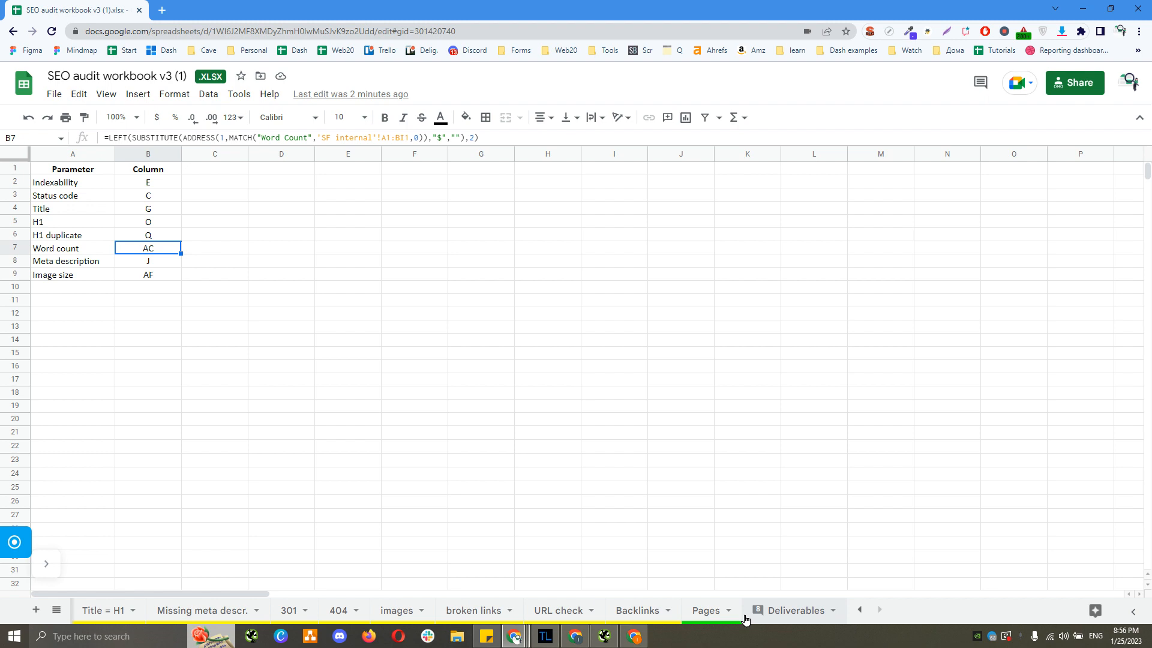
pyautogui.click(717, 615)
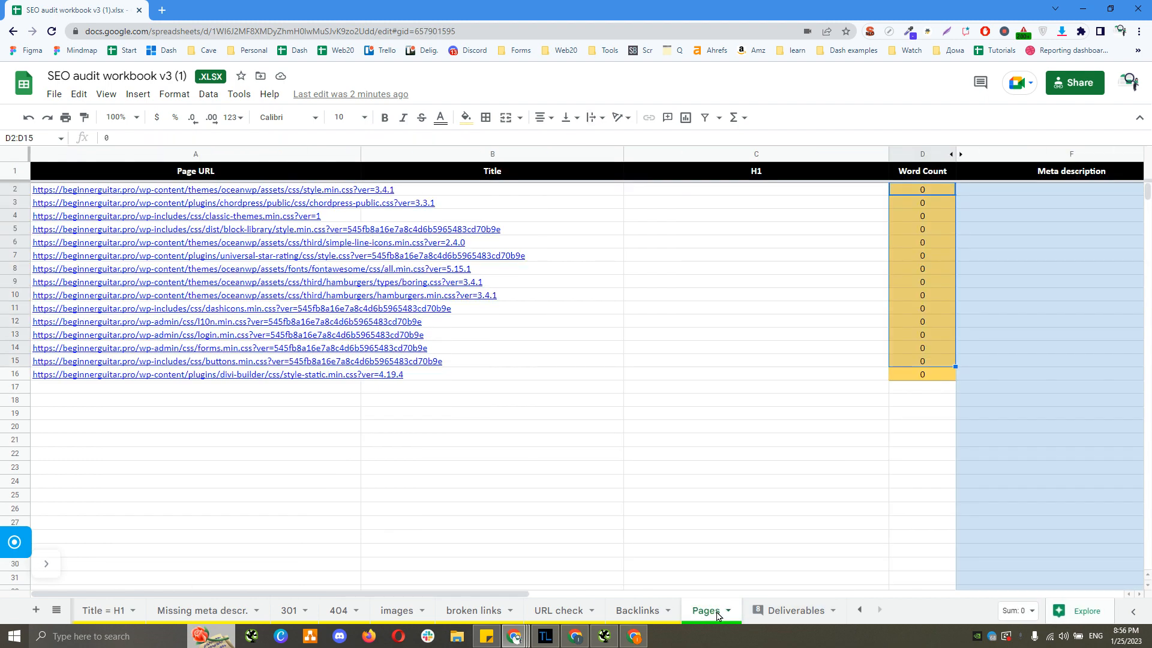
pyautogui.click(255, 174)
pyautogui.moveTo(275, 146); pyautogui.dragTo(281, 252)
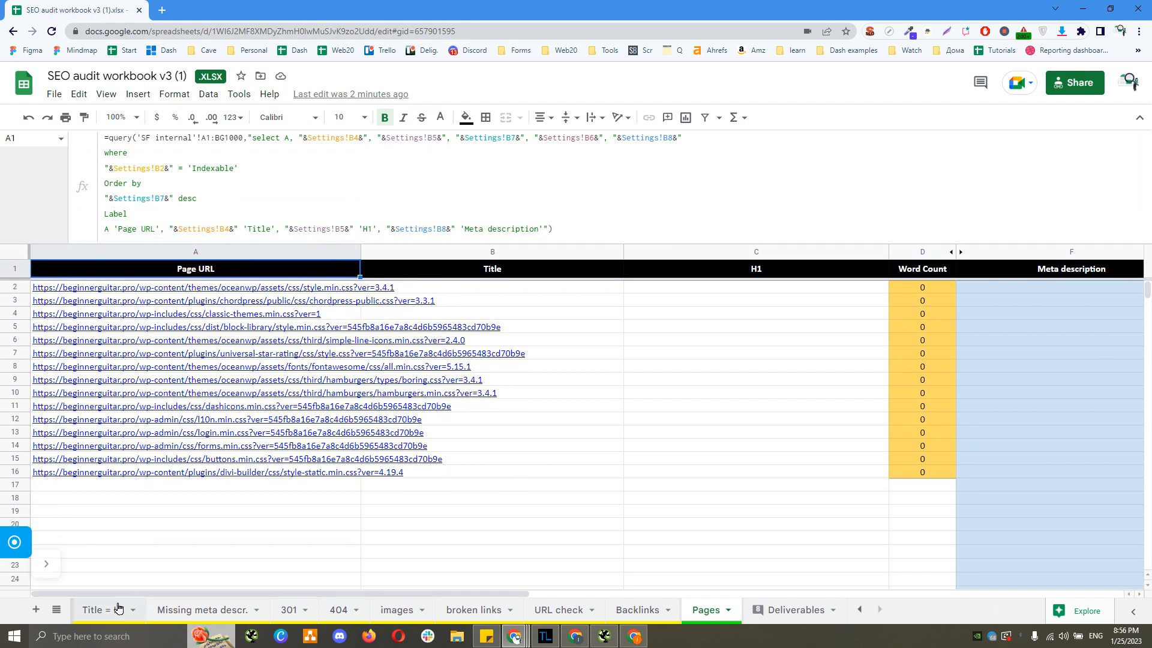
# Examine the column letters in B2:B5 on Settings, and return to the query formula on Pages.
pyautogui.scroll(13, 118, 607)
pyautogui.click(104, 608)
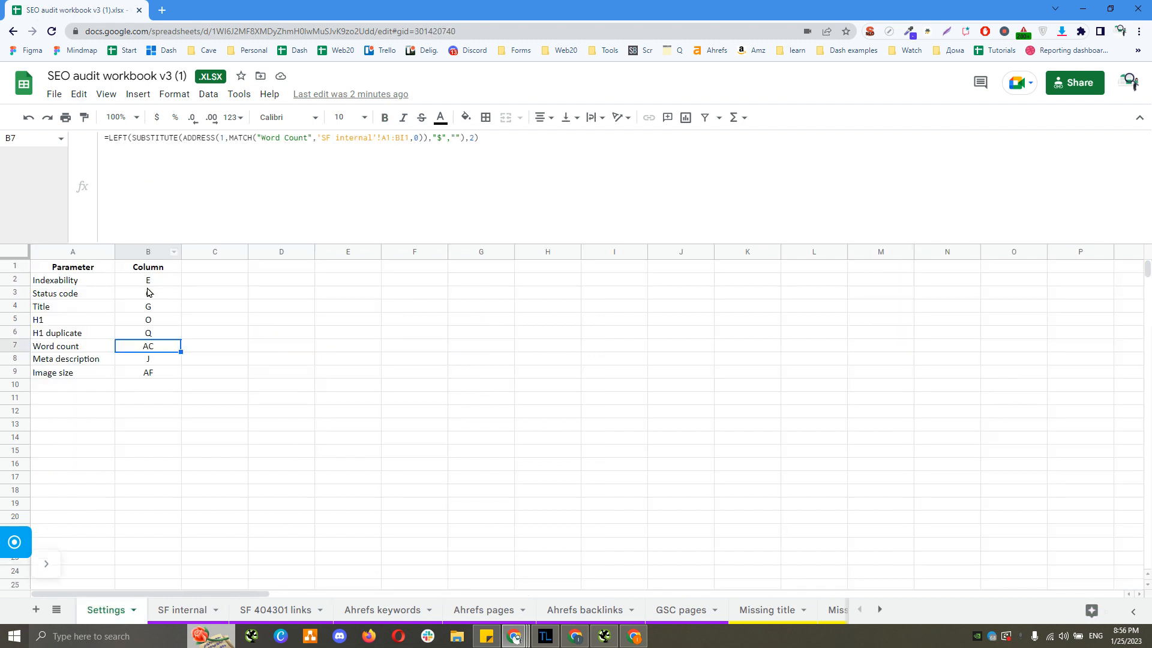
pyautogui.moveTo(148, 281); pyautogui.dragTo(148, 319)
pyautogui.scroll(-5, 695, 622)
pyautogui.scroll(-4, 695, 621)
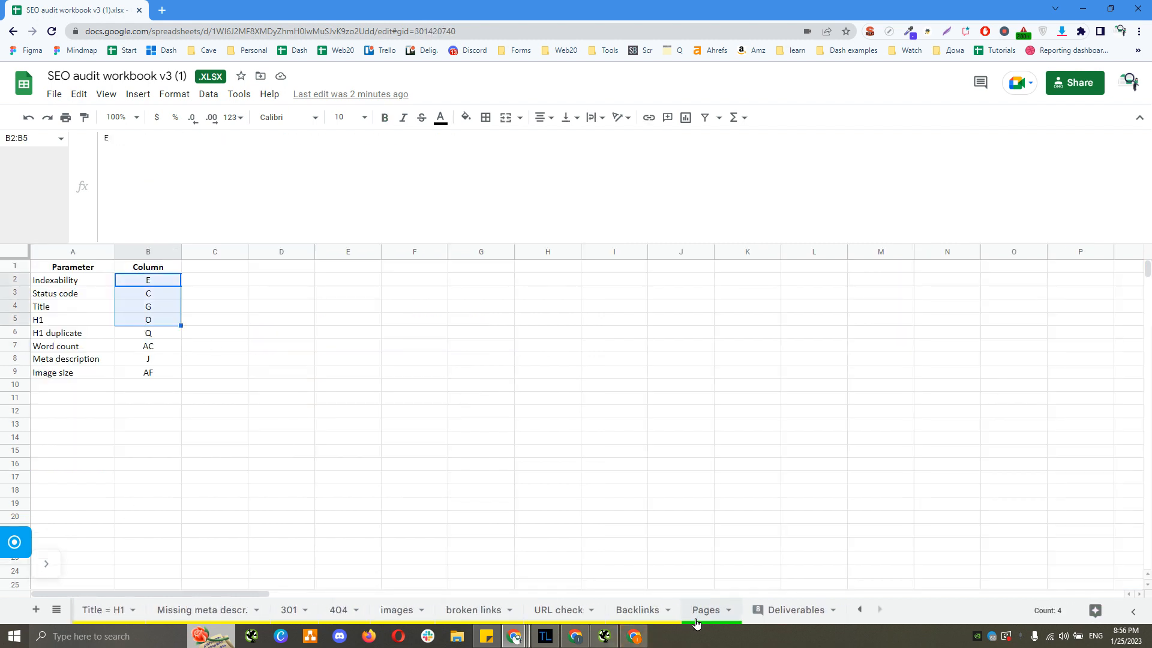
pyautogui.click(703, 610)
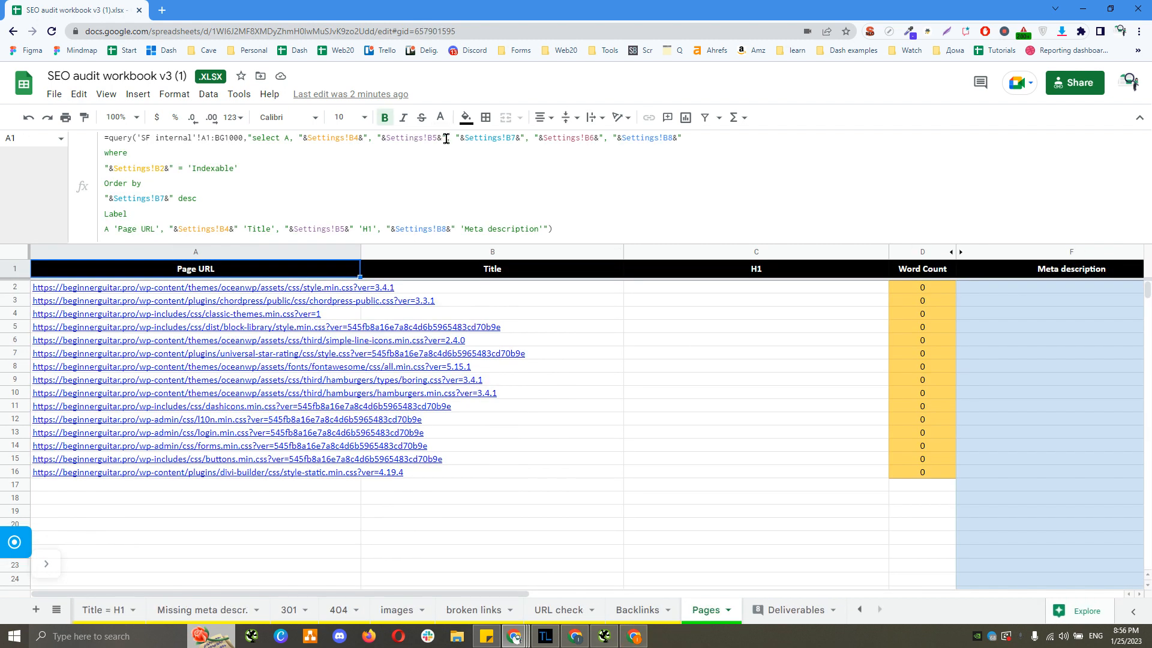
# Highlight the Settings!B5 reference in A1's query formula on Pages, and leave the formula without editing it.
pyautogui.moveTo(447, 138)
pyautogui.mouseDown()
pyautogui.moveTo(377, 139)
pyautogui.moveTo(441, 140)
pyautogui.moveTo(445, 157)
pyautogui.mouseUp()
pyautogui.click(386, 160)
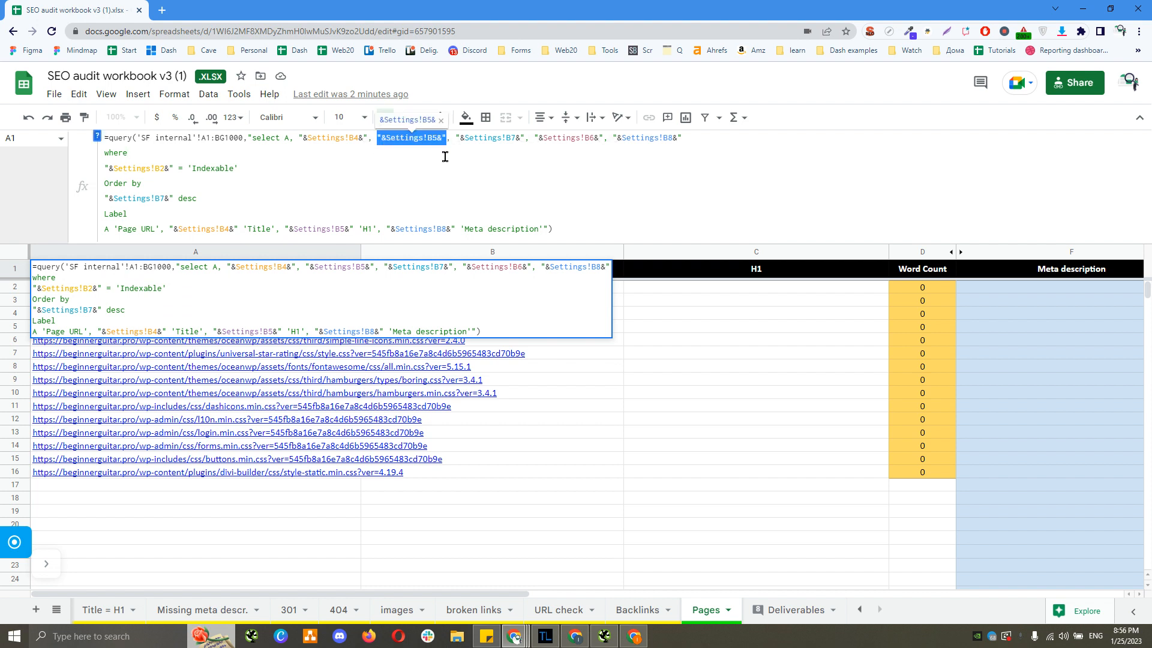
pyautogui.click(438, 171)
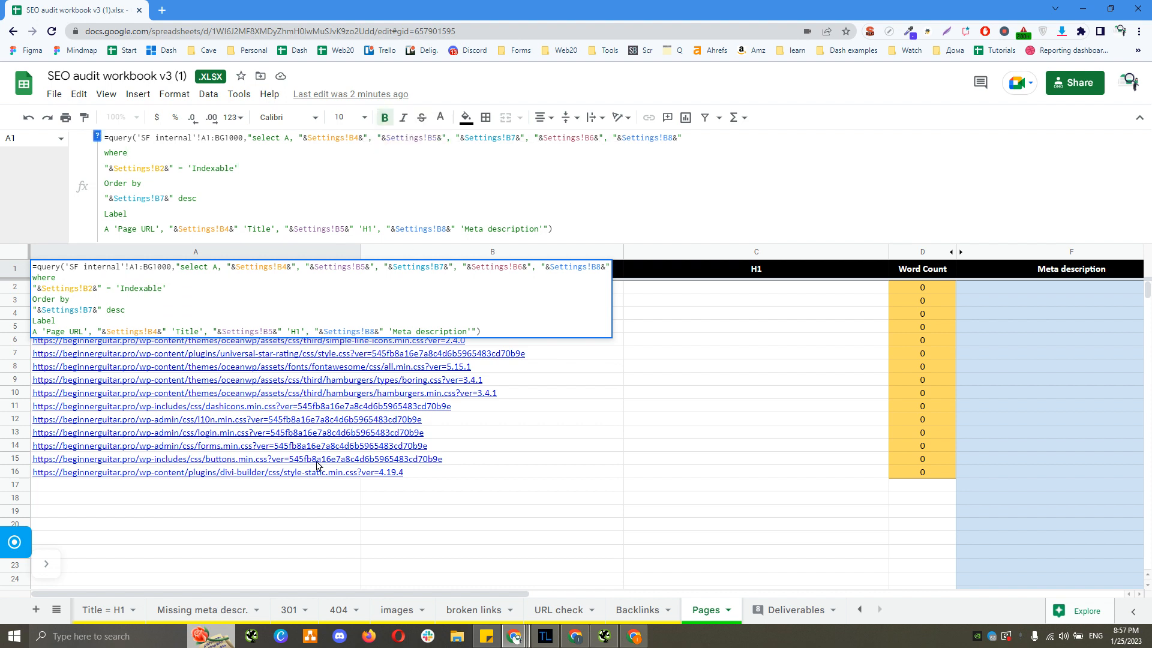
pyautogui.press('Escape')
# Go to the Settings sheet and examine the Title column letter in B4 and the Word count formula in B7.
pyautogui.scroll(10, 161, 616)
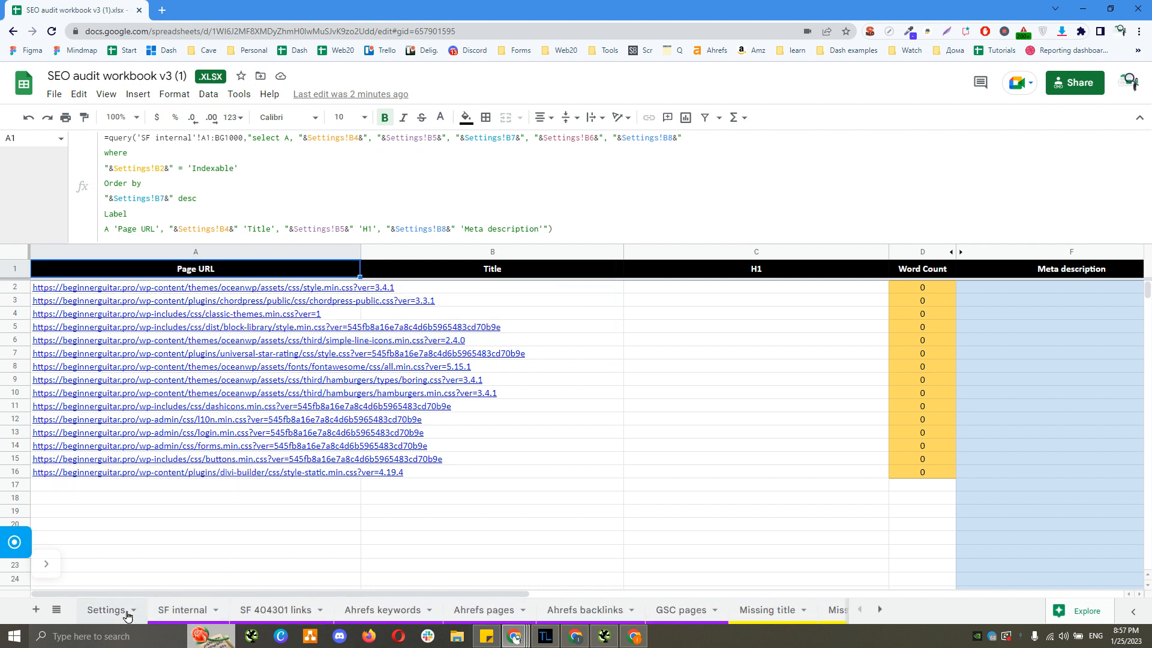
pyautogui.click(127, 616)
pyautogui.click(156, 307)
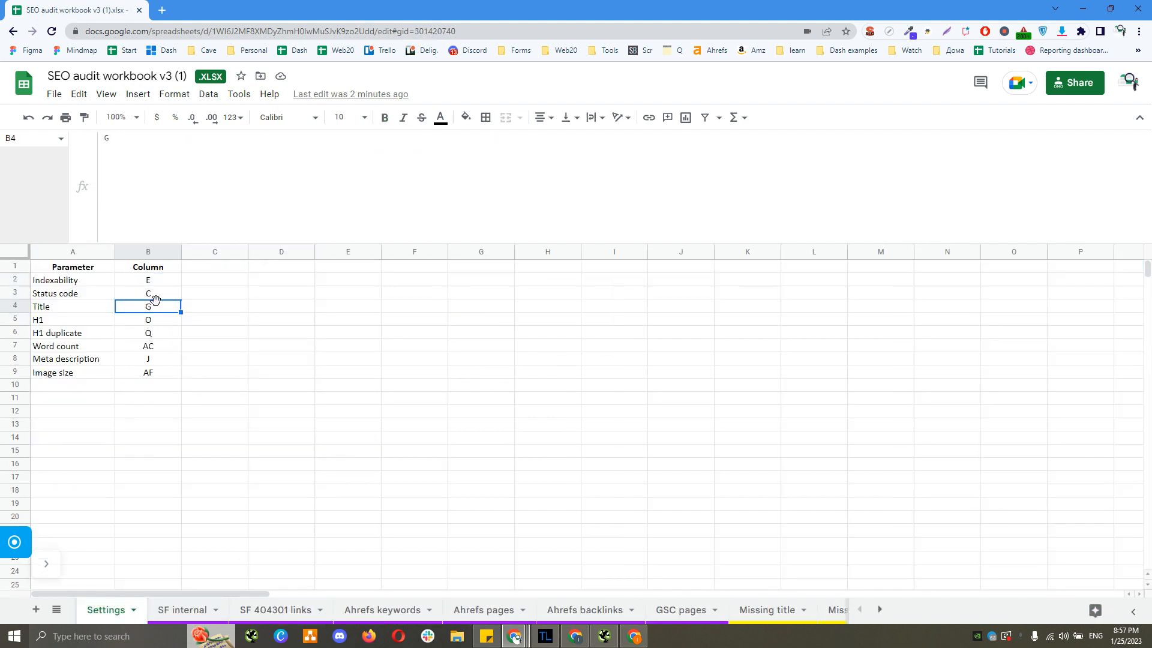
pyautogui.click(158, 348)
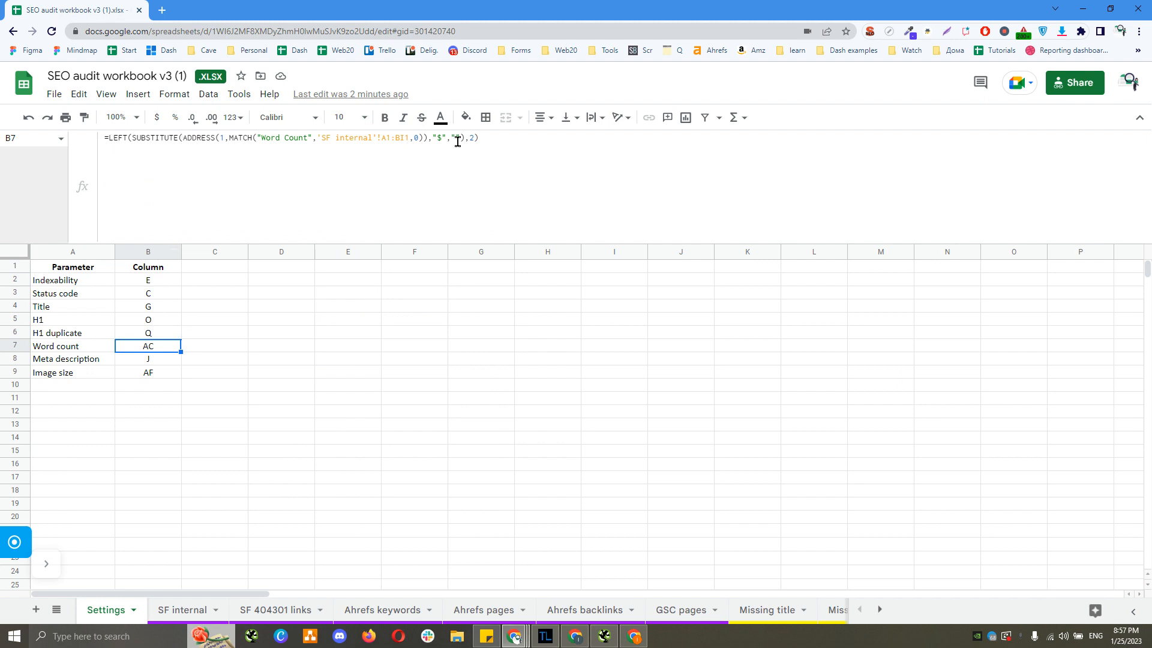
pyautogui.moveTo(478, 139); pyautogui.dragTo(87, 123)
pyautogui.click(293, 300)
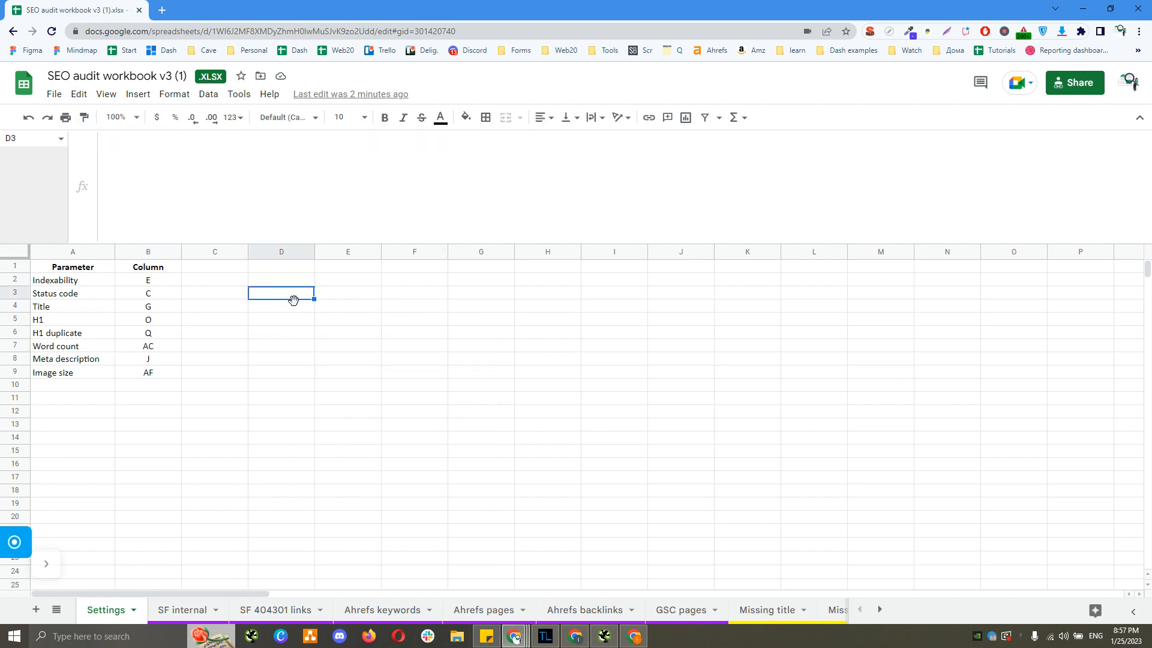
# Compare the match text in B7's formula with the label in A7, and change that label to "Word Count".
pyautogui.click(162, 350)
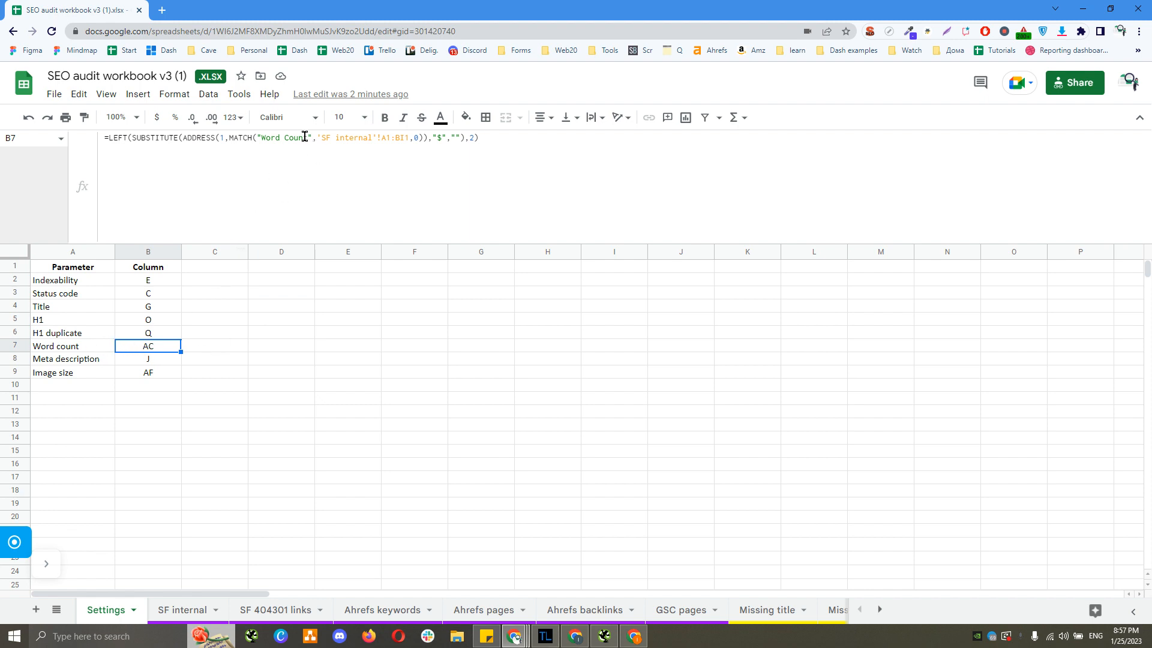
pyautogui.moveTo(262, 138); pyautogui.dragTo(303, 137)
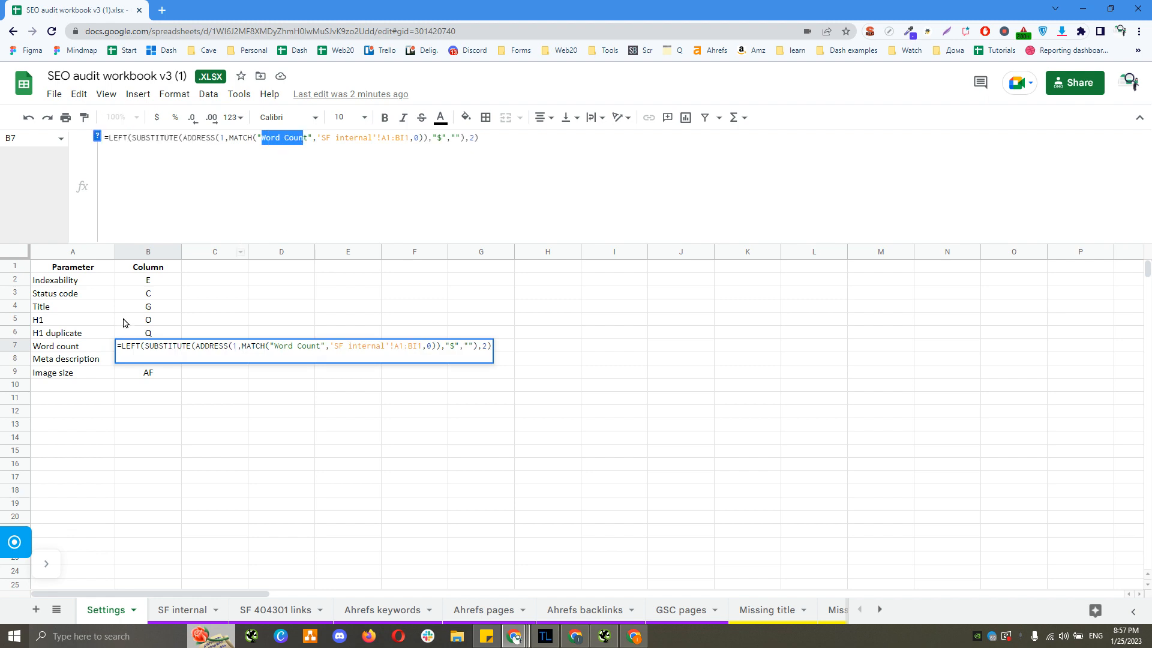
pyautogui.click(80, 351)
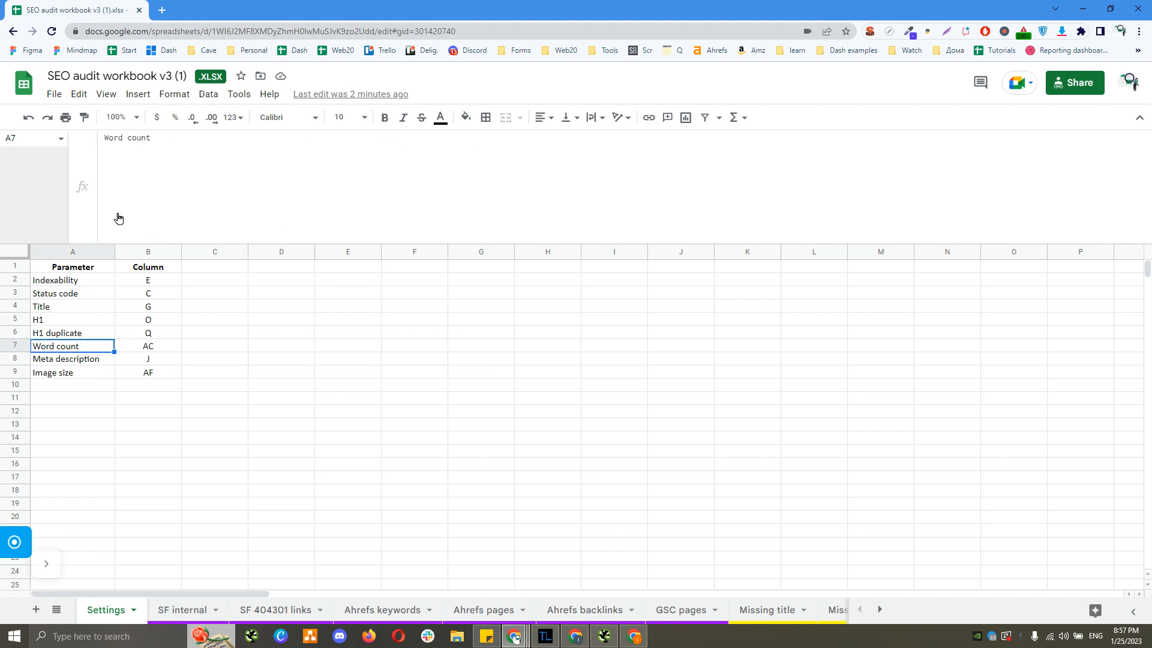
pyautogui.click(130, 139)
pyautogui.press('BackSpace')
pyautogui.write('C')
pyautogui.press('Return')
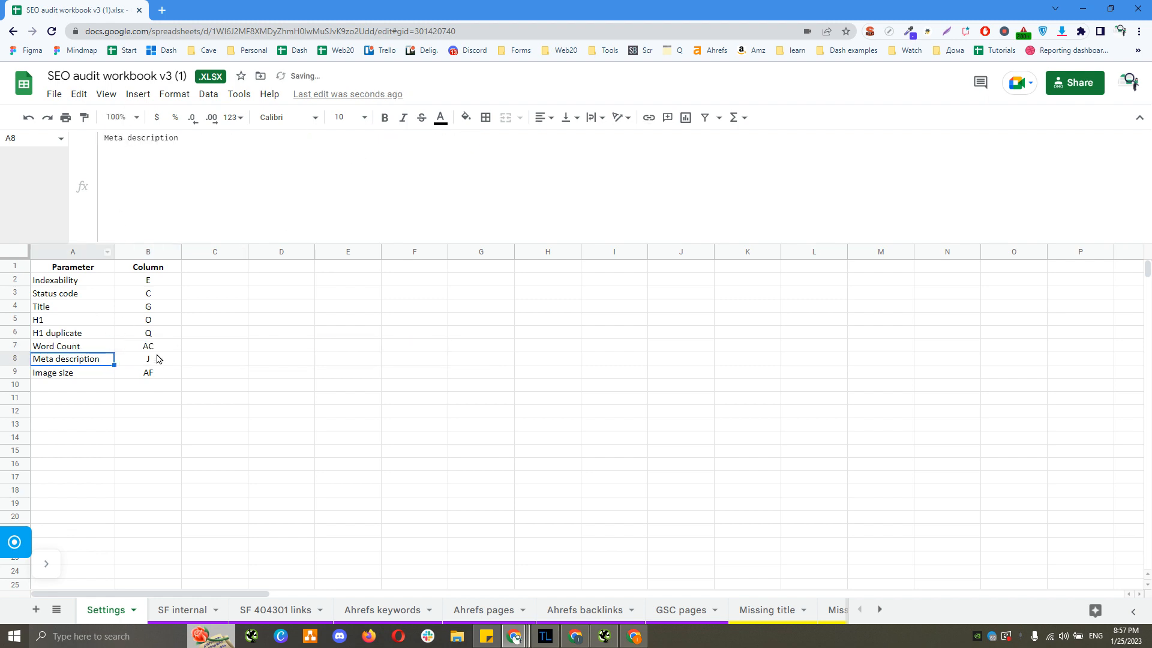
# Replace the literal "Word Count" in B7's MATCH function with a reference to A7, and check the A7 label.
pyautogui.click(156, 351)
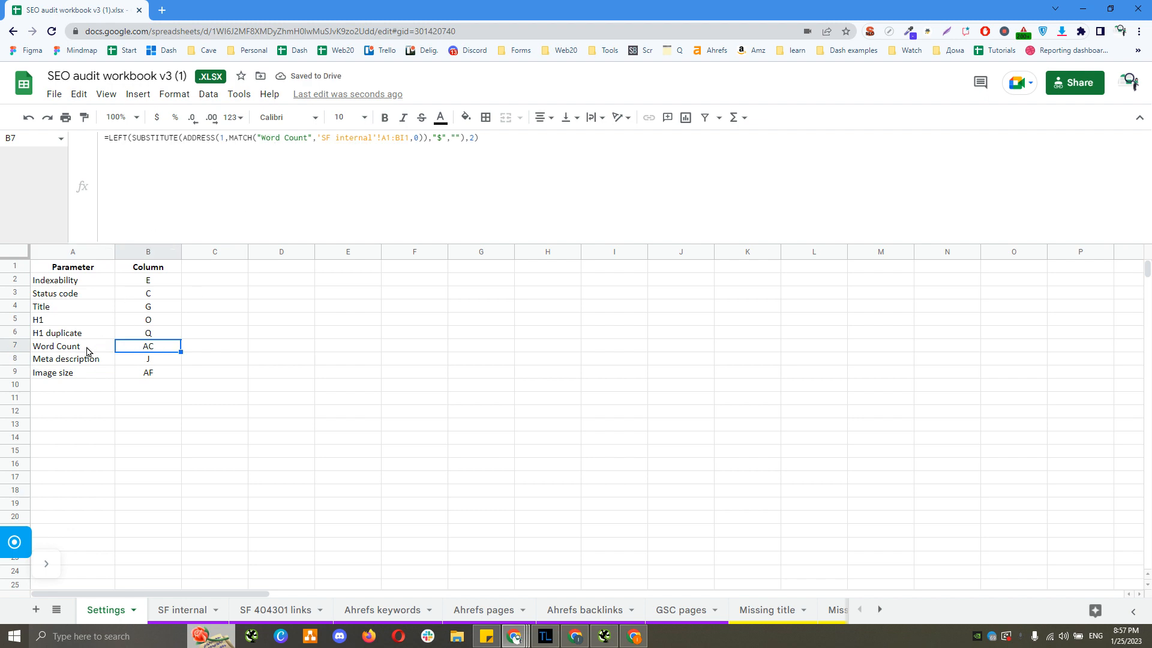
pyautogui.moveTo(262, 141)
pyautogui.mouseDown()
pyautogui.moveTo(307, 138)
pyautogui.moveTo(255, 138)
pyautogui.mouseUp()
pyautogui.write('A7')
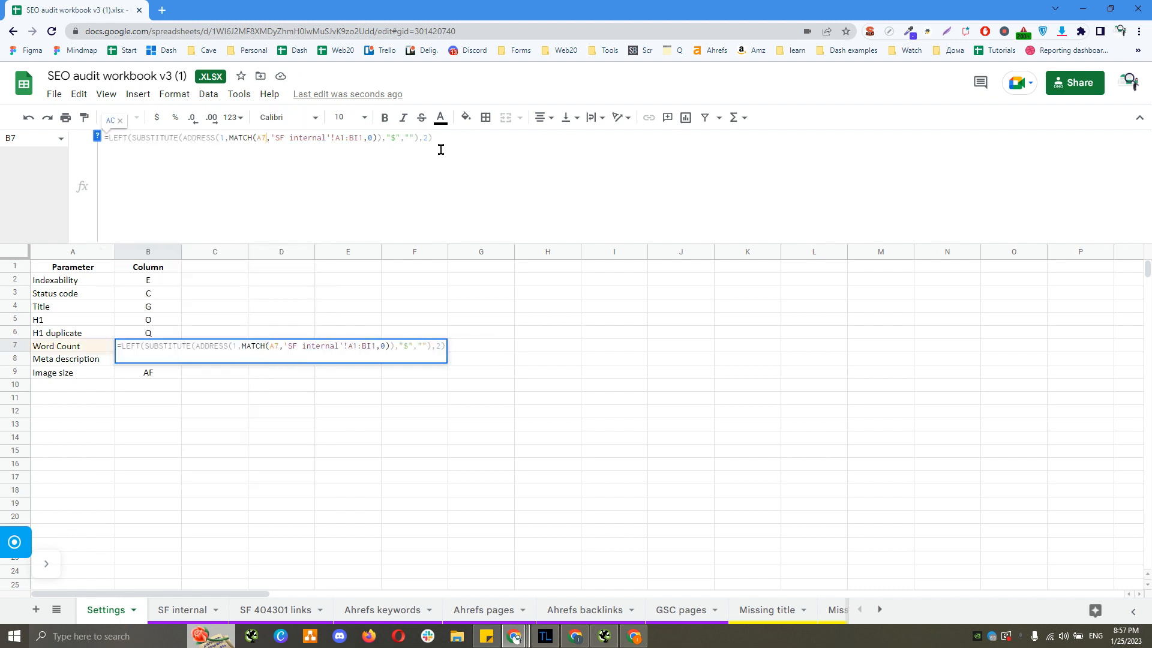
pyautogui.press('Return')
pyautogui.press('Up')
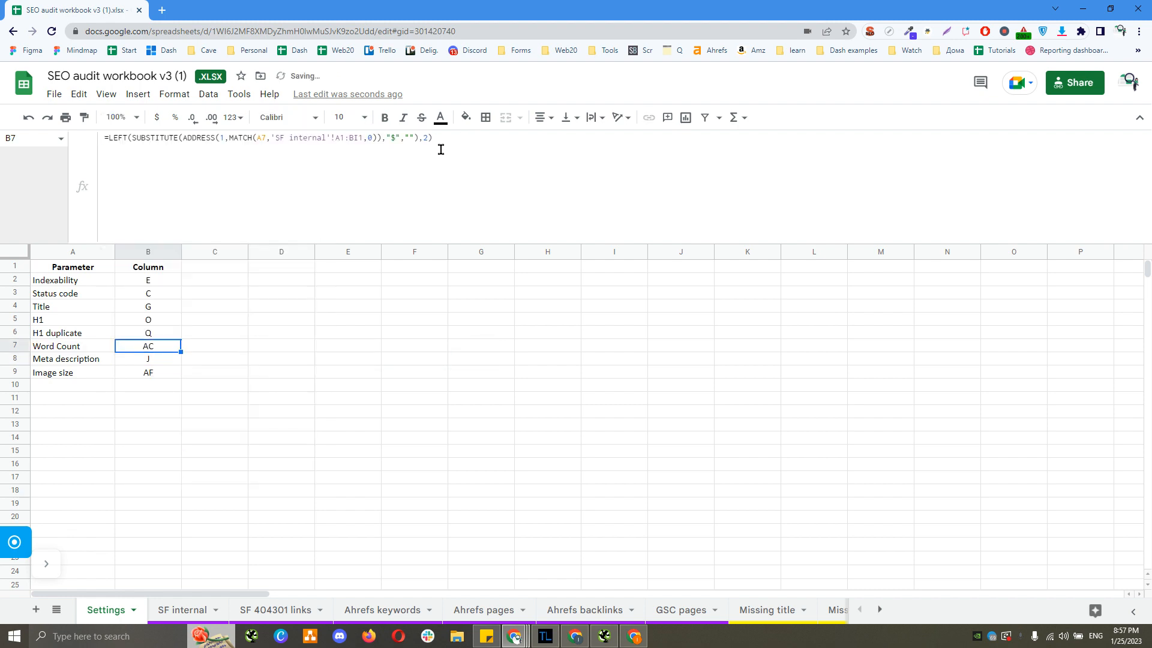
pyautogui.click(51, 349)
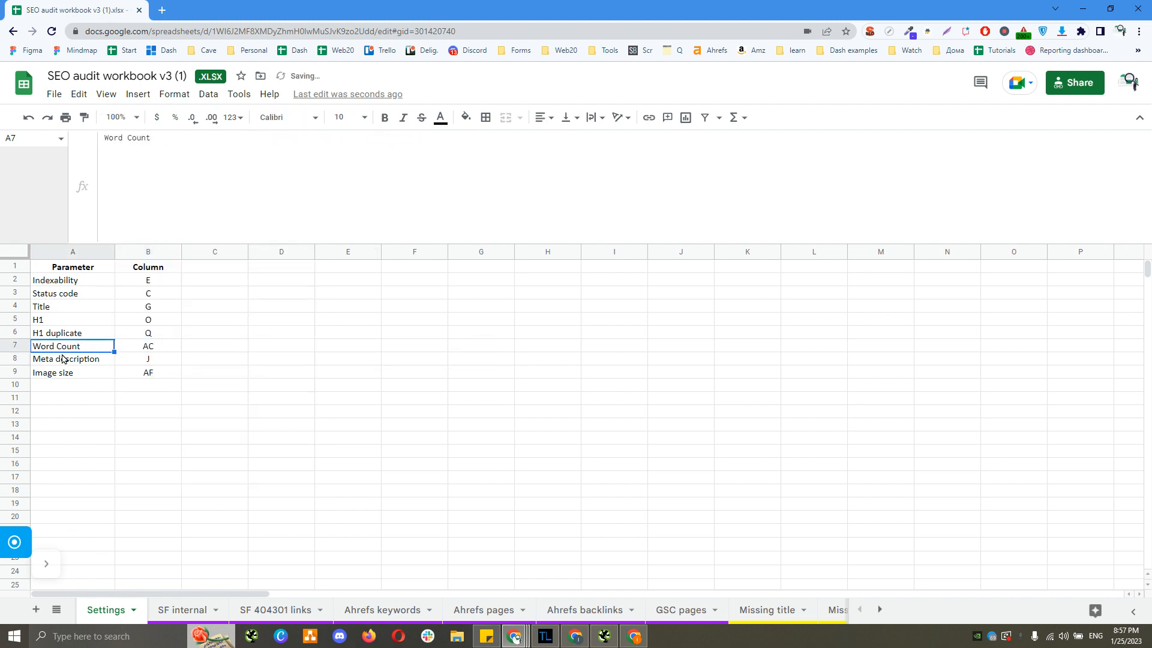
# Examine the parameter labels A2:A9 on Settings against the header row of the SF internal sheet, and return to Settings.
pyautogui.click(154, 350)
pyautogui.click(96, 347)
pyautogui.moveTo(82, 283); pyautogui.dragTo(72, 372)
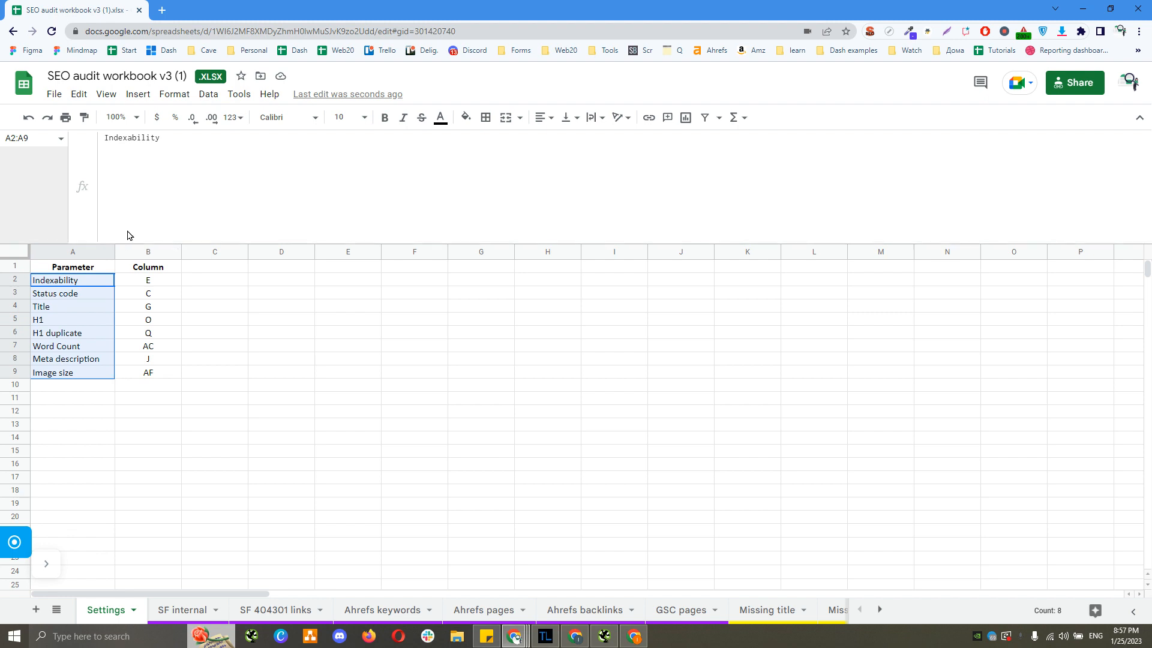
pyautogui.moveTo(126, 243); pyautogui.dragTo(142, 186)
pyautogui.click(181, 610)
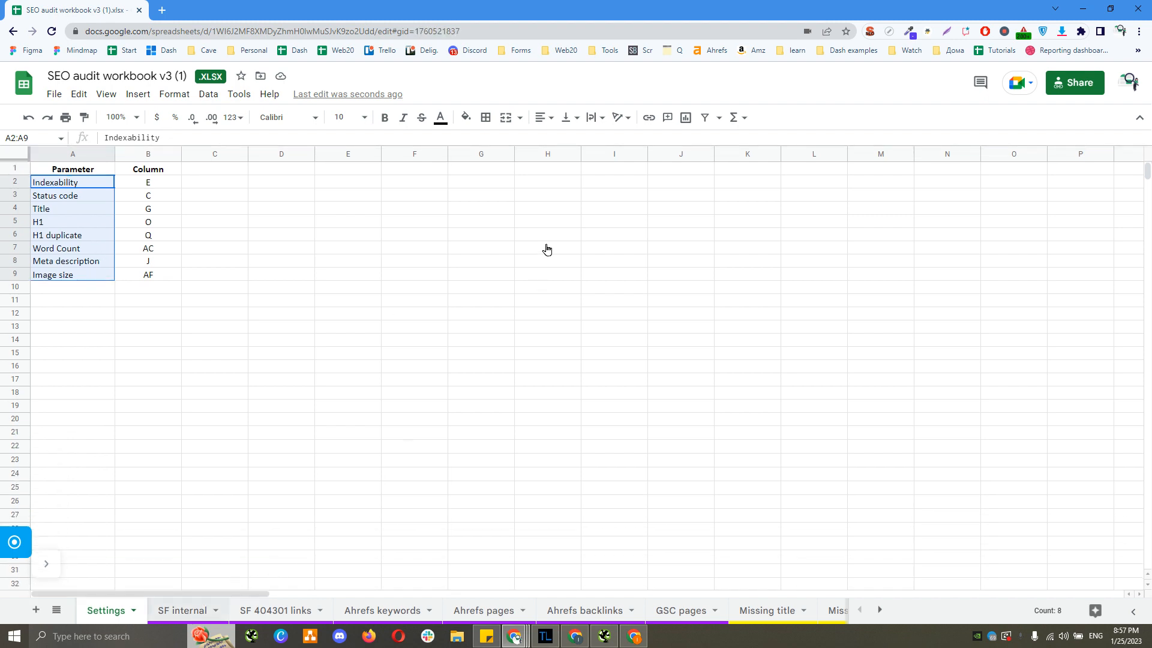
pyautogui.click(590, 171)
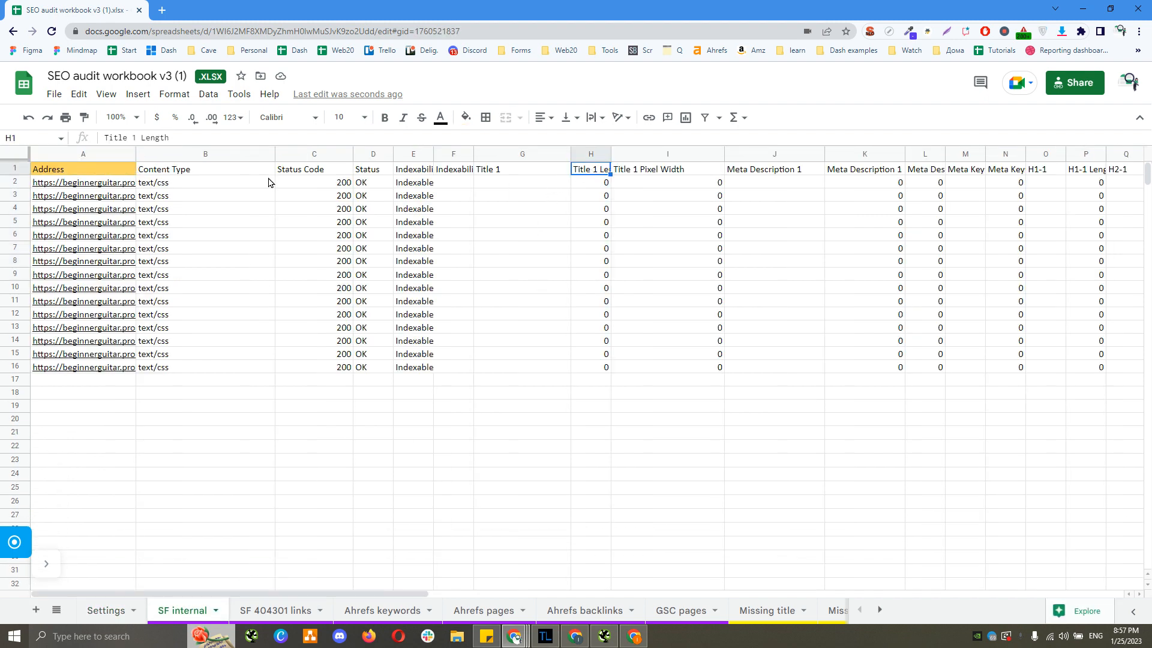
pyautogui.click(108, 611)
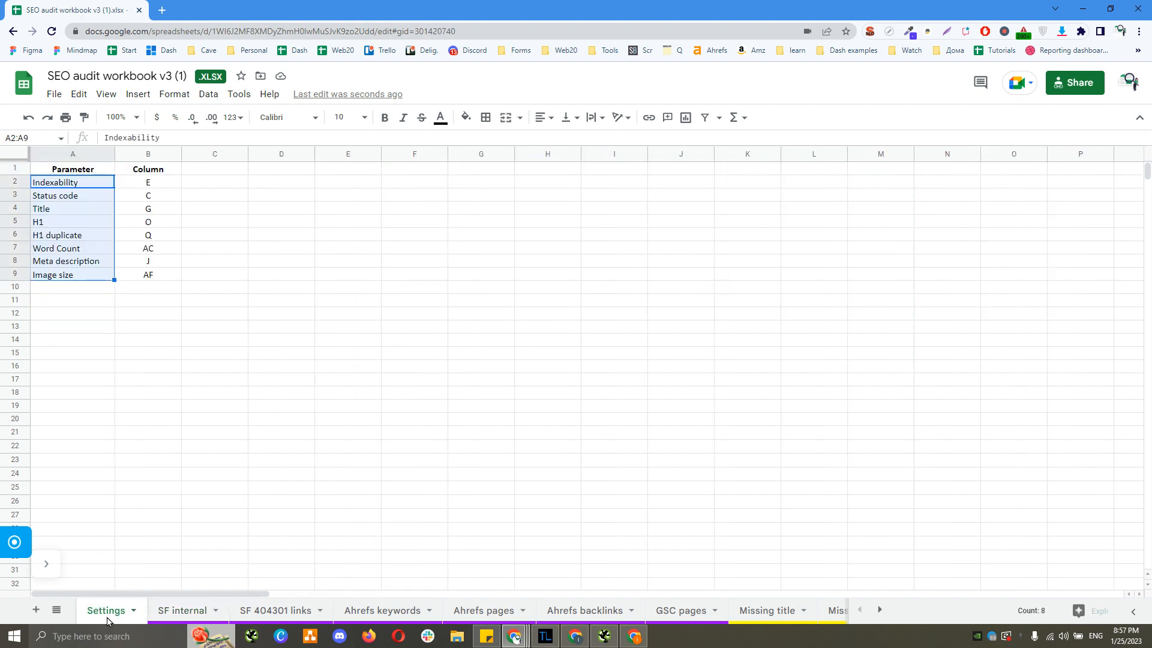
# Try the A7 label as "Word count" with a lowercase c, check the formula in B7, and undo the label change.
pyautogui.click(87, 251)
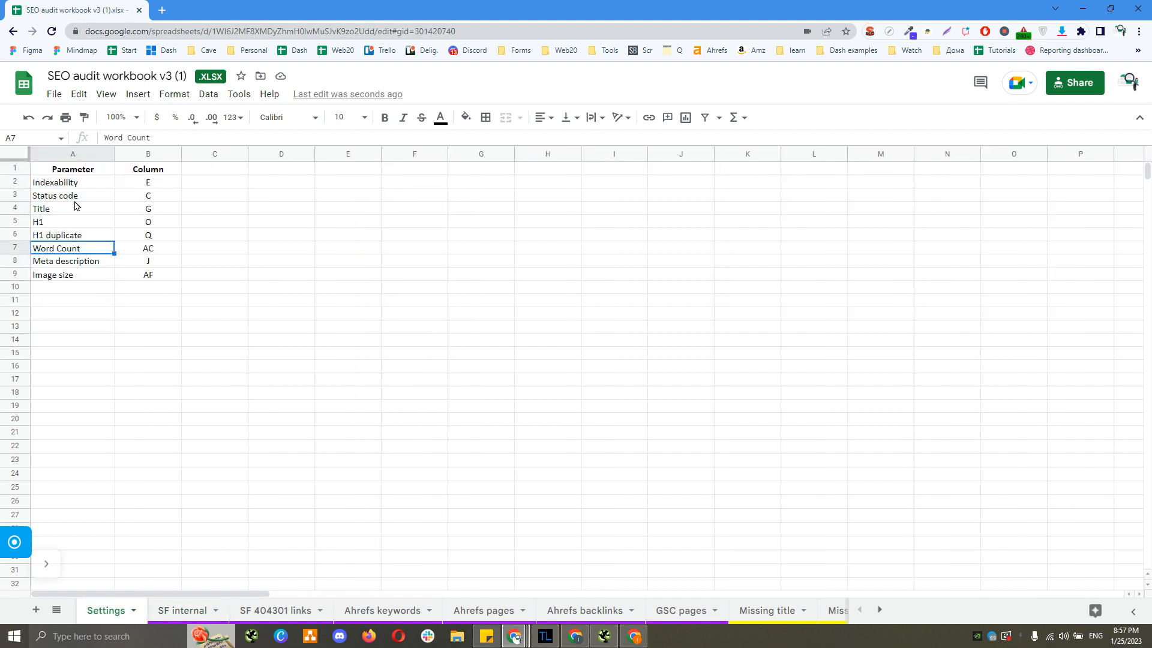
pyautogui.click(132, 137)
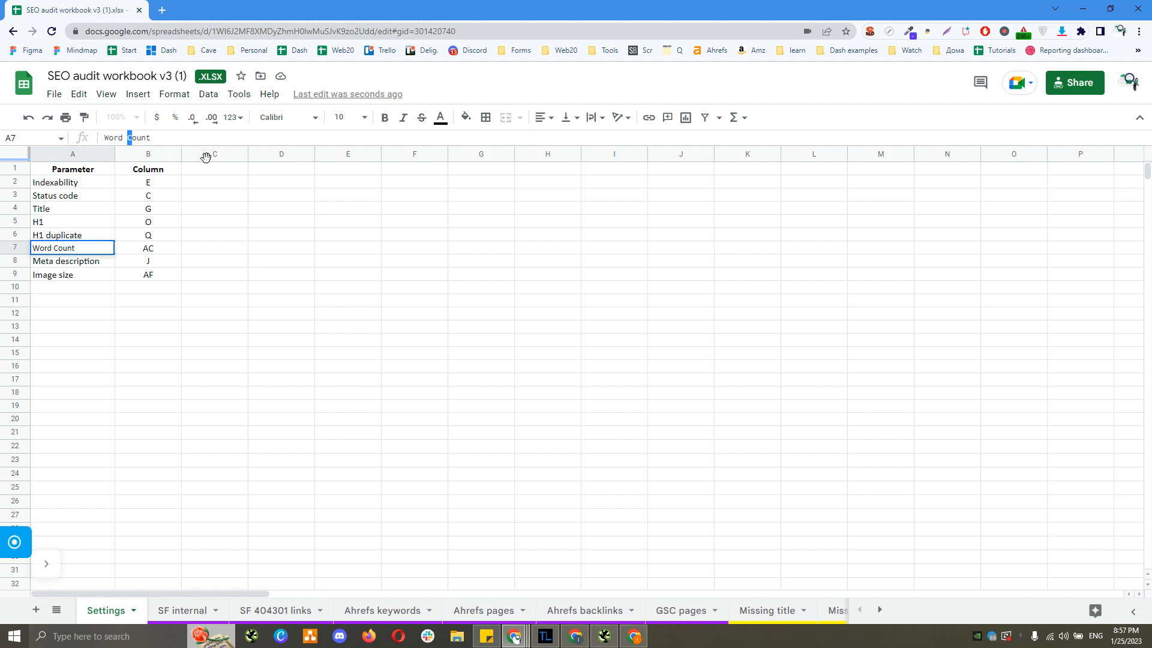
pyautogui.write('c')
pyautogui.press('Return')
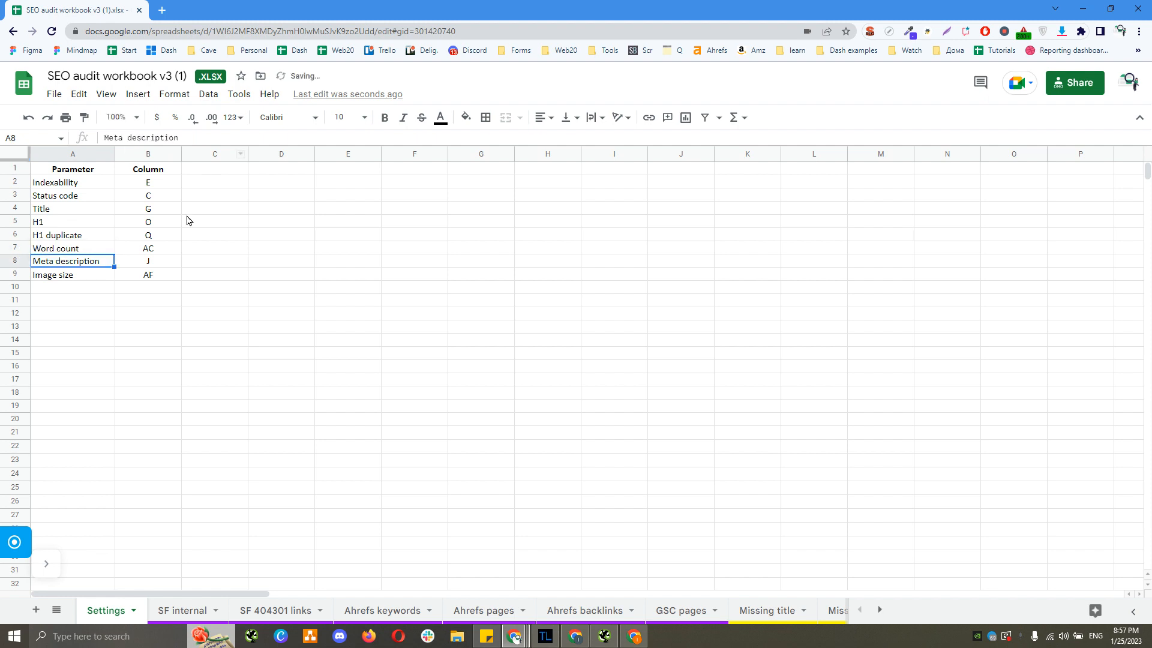
pyautogui.click(149, 248)
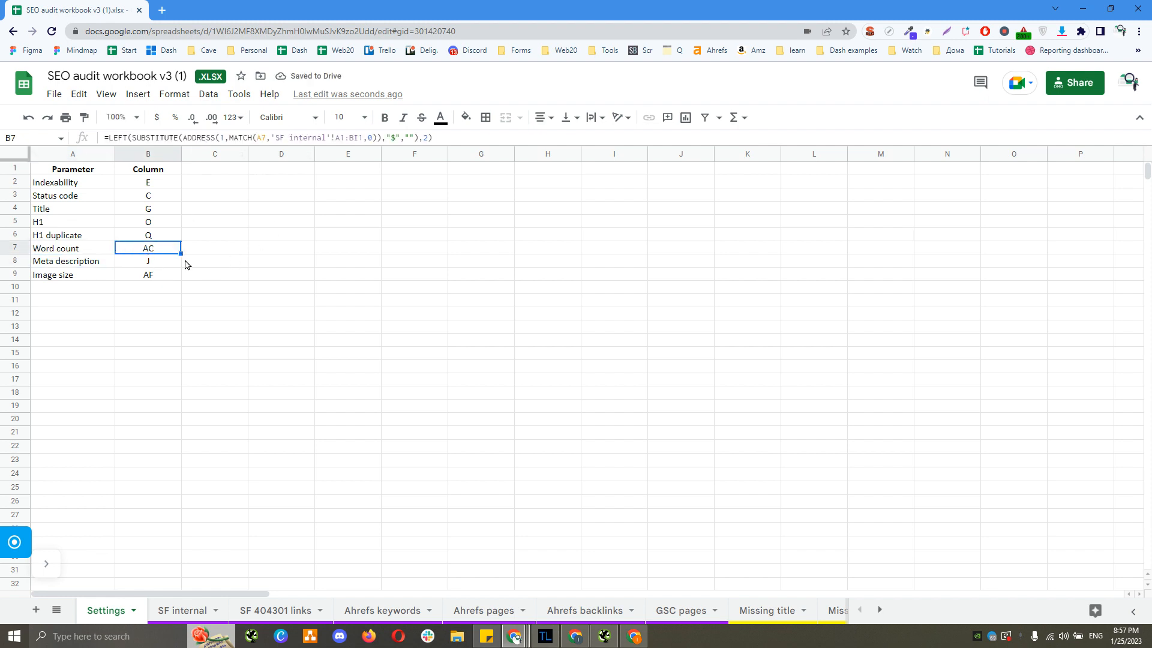
pyautogui.hotkey('ctrl', 'z')
pyautogui.hotkey('ctrl', 'z')
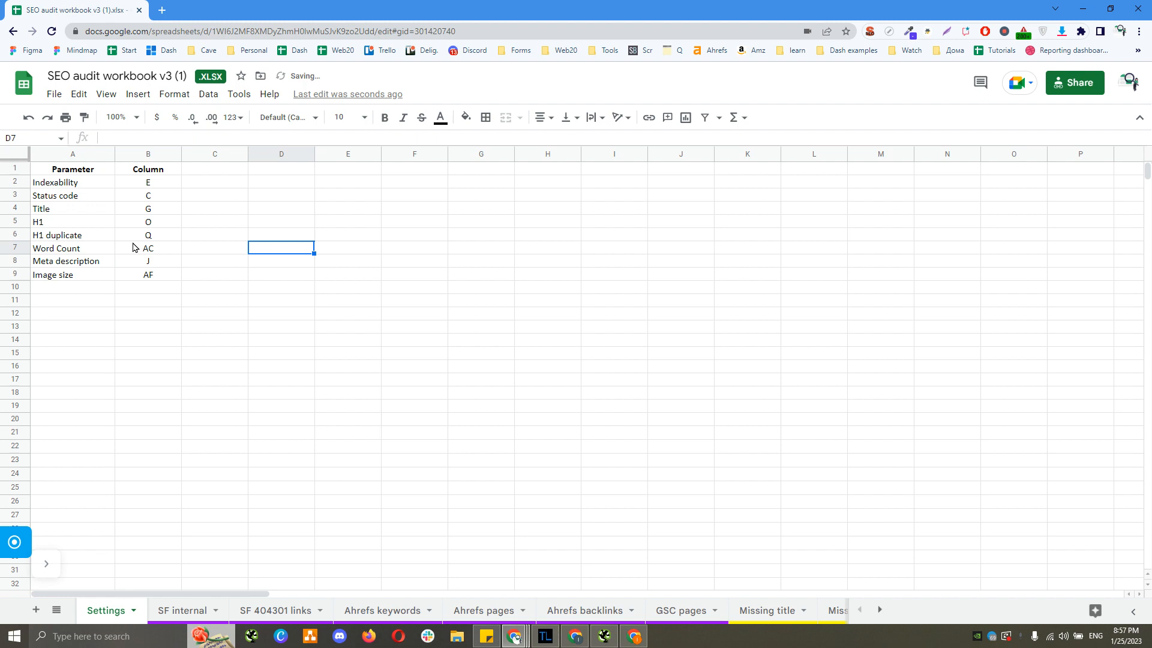
# Highlight the column letters in B2:B9 on Settings, and examine the SF internal headers from Address through Size (bytes) and Word Count.
pyautogui.click(102, 250)
pyautogui.click(138, 183)
pyautogui.moveTo(137, 188); pyautogui.dragTo(145, 276)
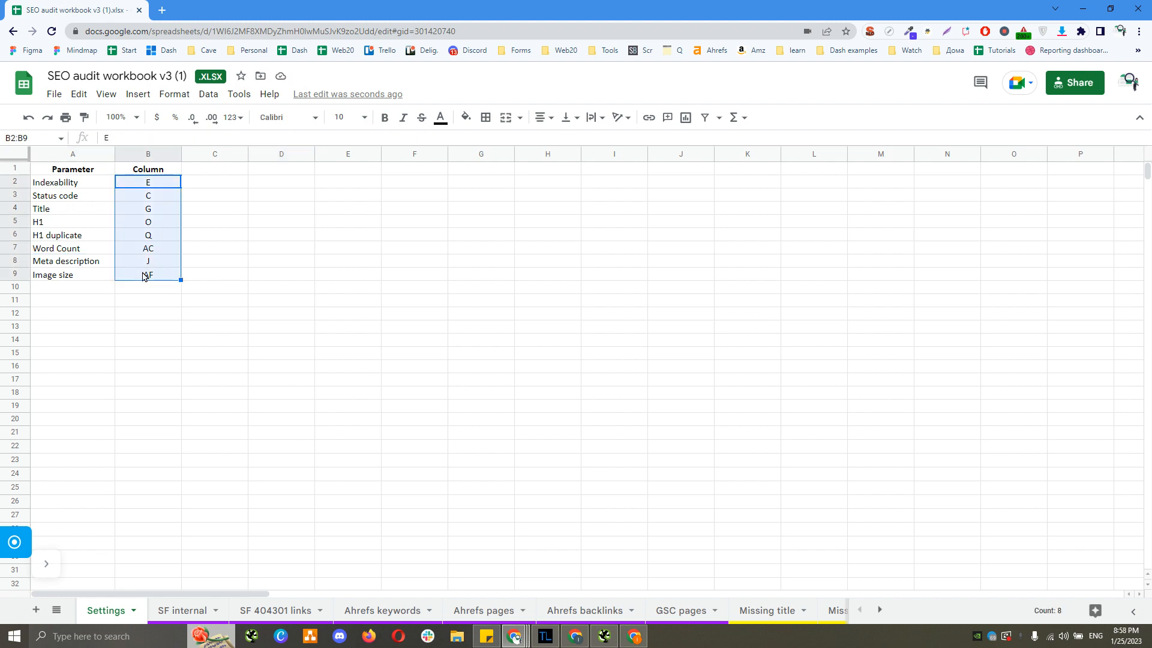
pyautogui.click(198, 610)
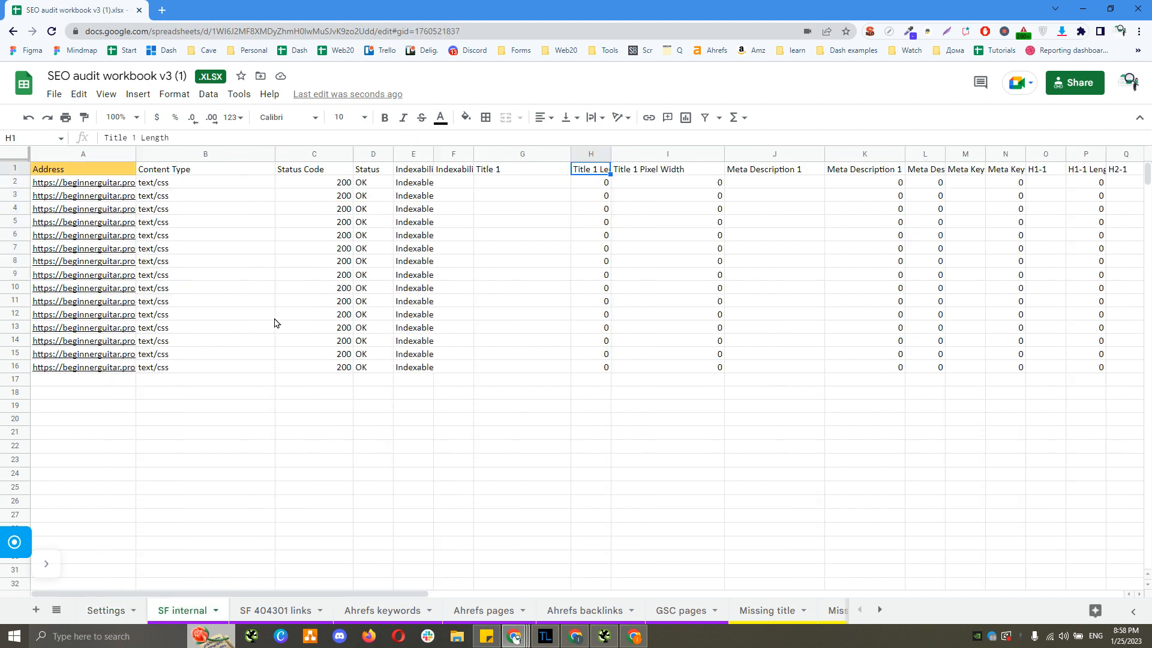
pyautogui.click(86, 174)
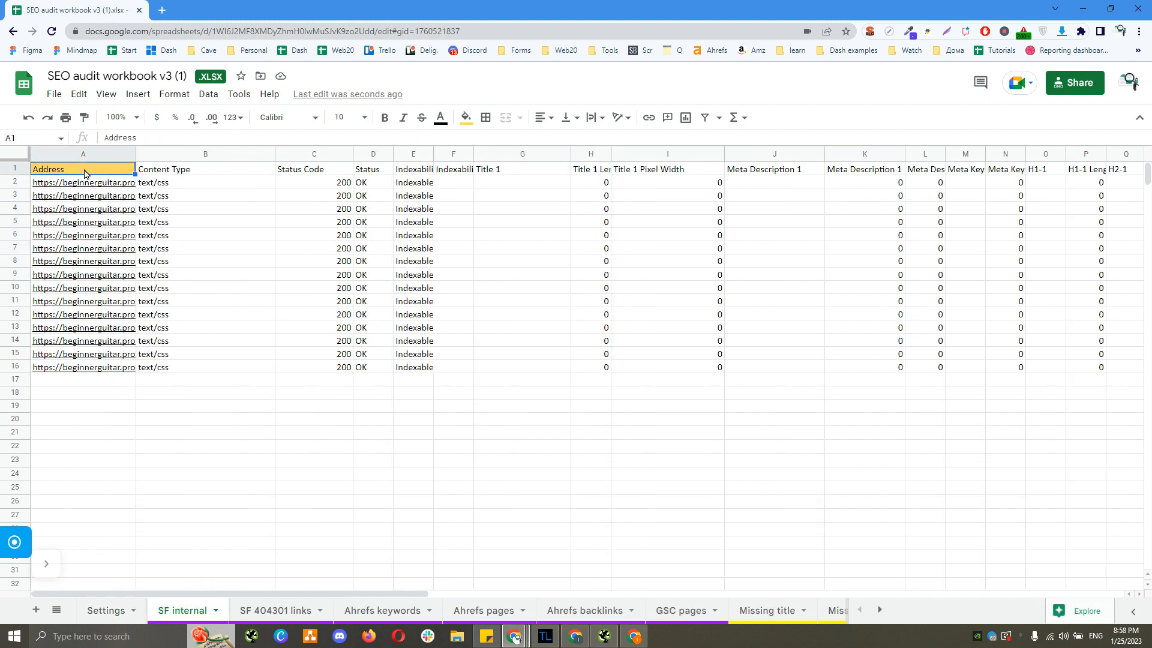
pyautogui.moveTo(356, 594); pyautogui.dragTo(236, 586)
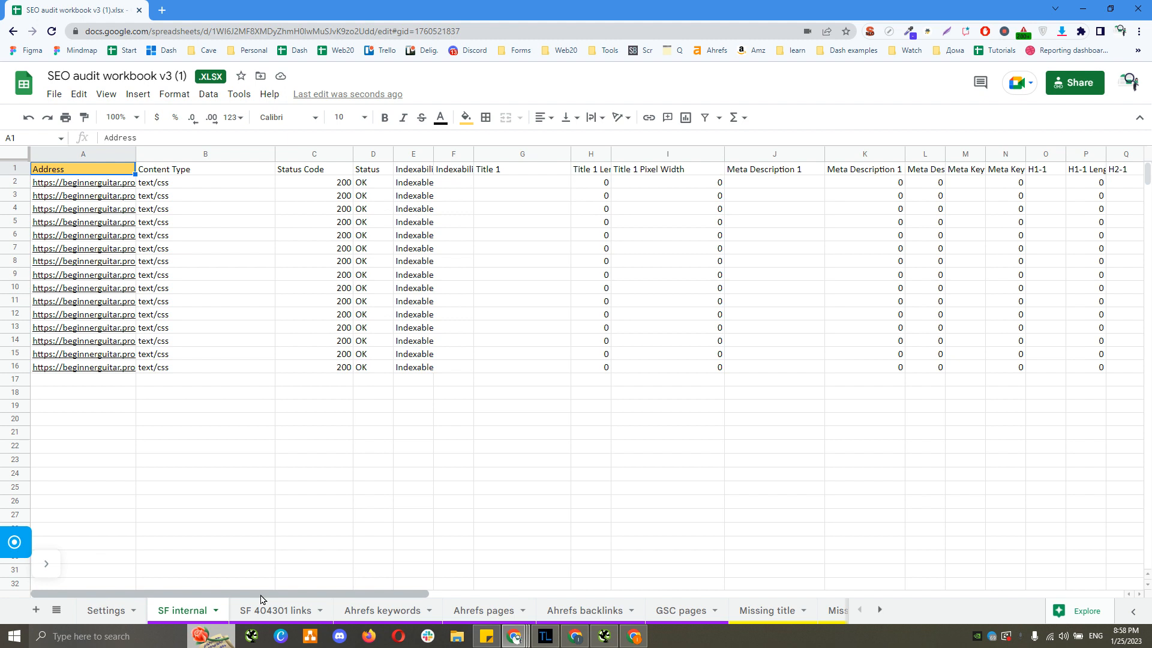
pyautogui.moveTo(261, 599); pyautogui.dragTo(693, 586)
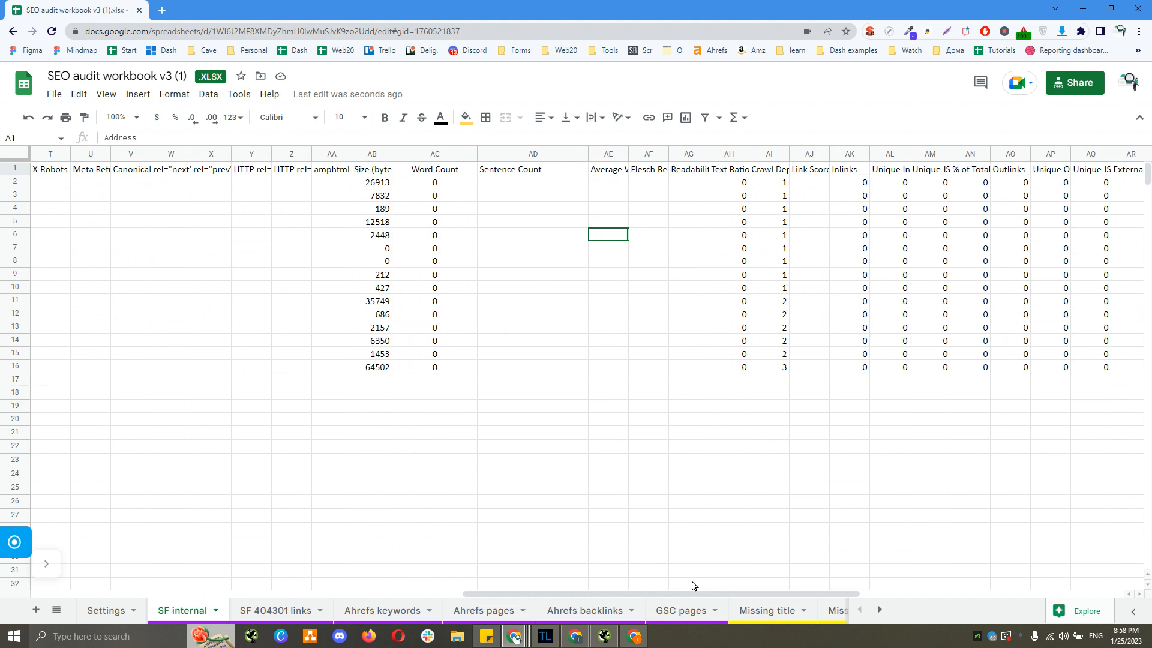
pyautogui.click(382, 154)
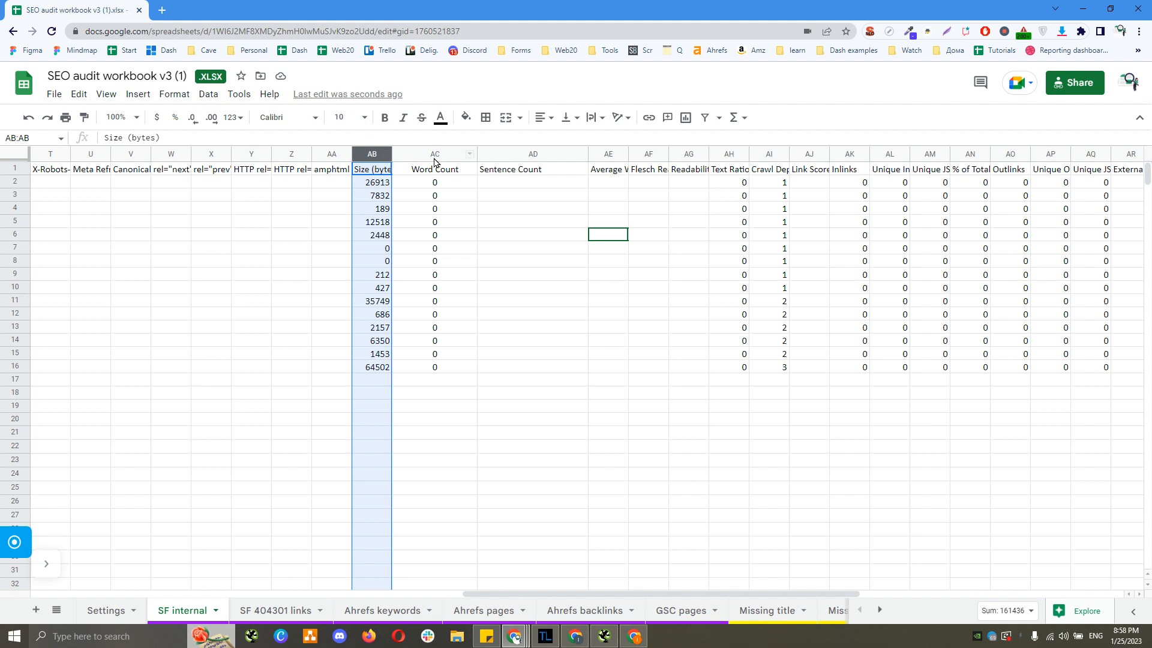
pyautogui.click(435, 155)
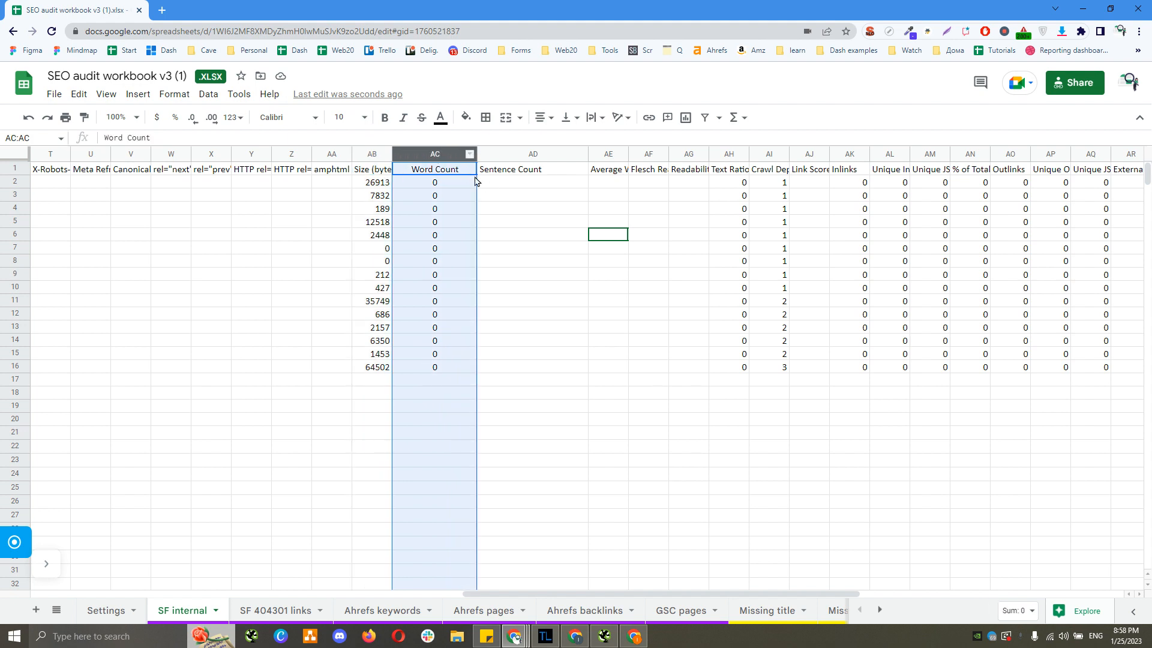
# Move the Word Count column on SF internal to column AK, and check its column letter in B7 on Settings.
pyautogui.moveTo(431, 154); pyautogui.dragTo(688, 410)
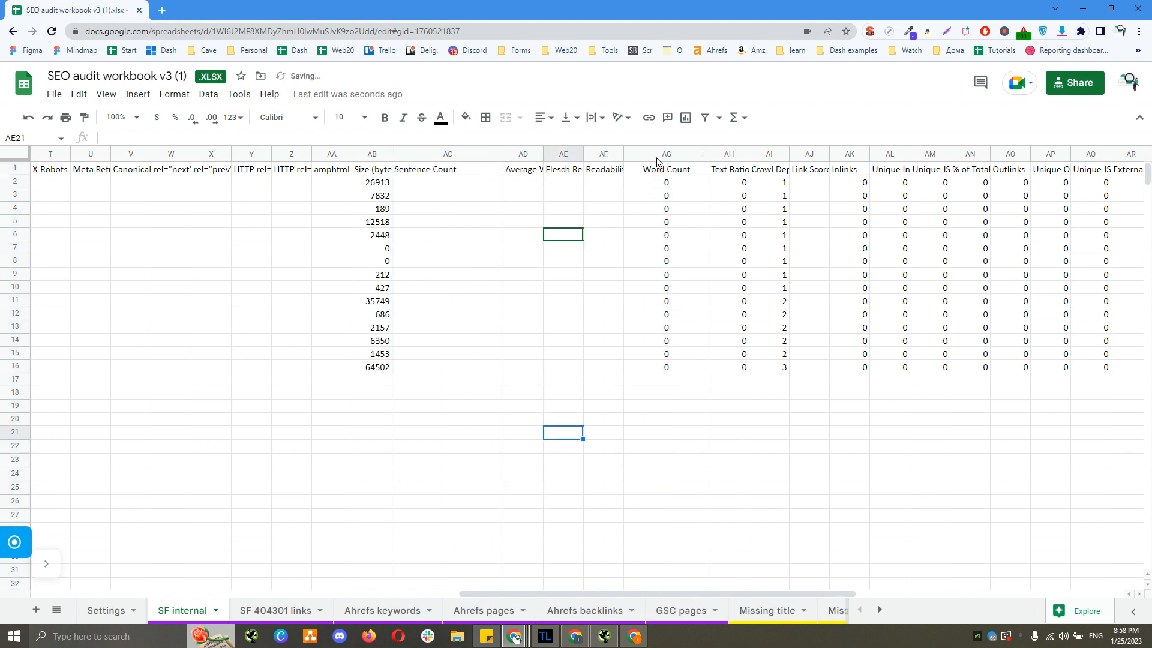
pyautogui.moveTo(660, 153); pyautogui.dragTo(778, 427)
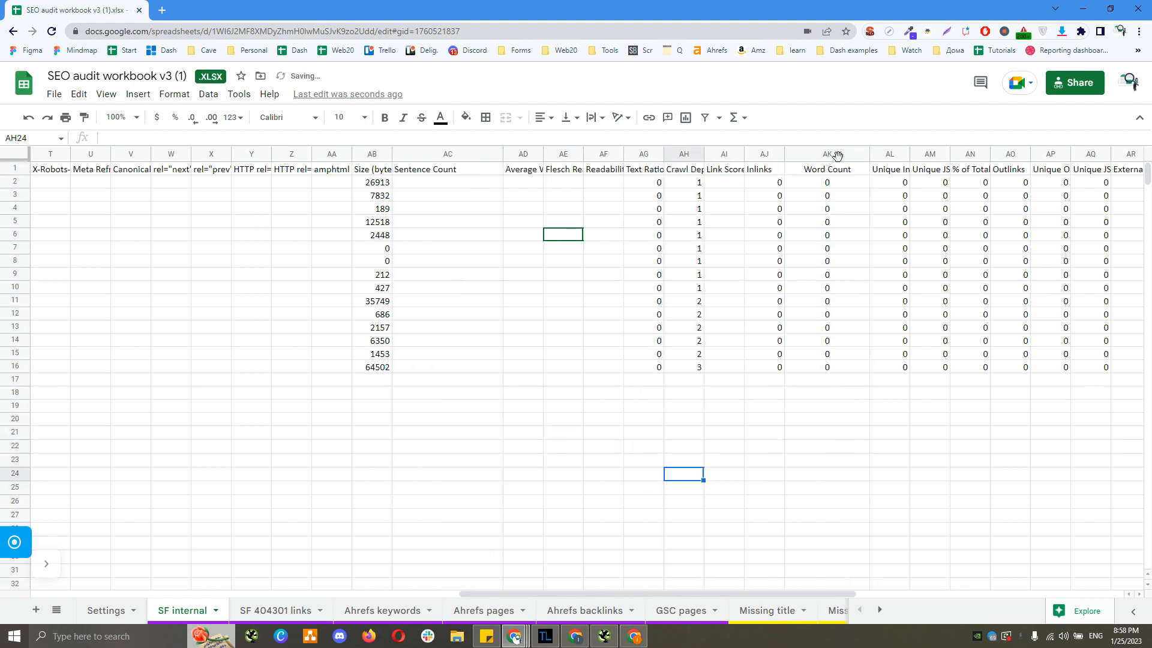
pyautogui.click(106, 610)
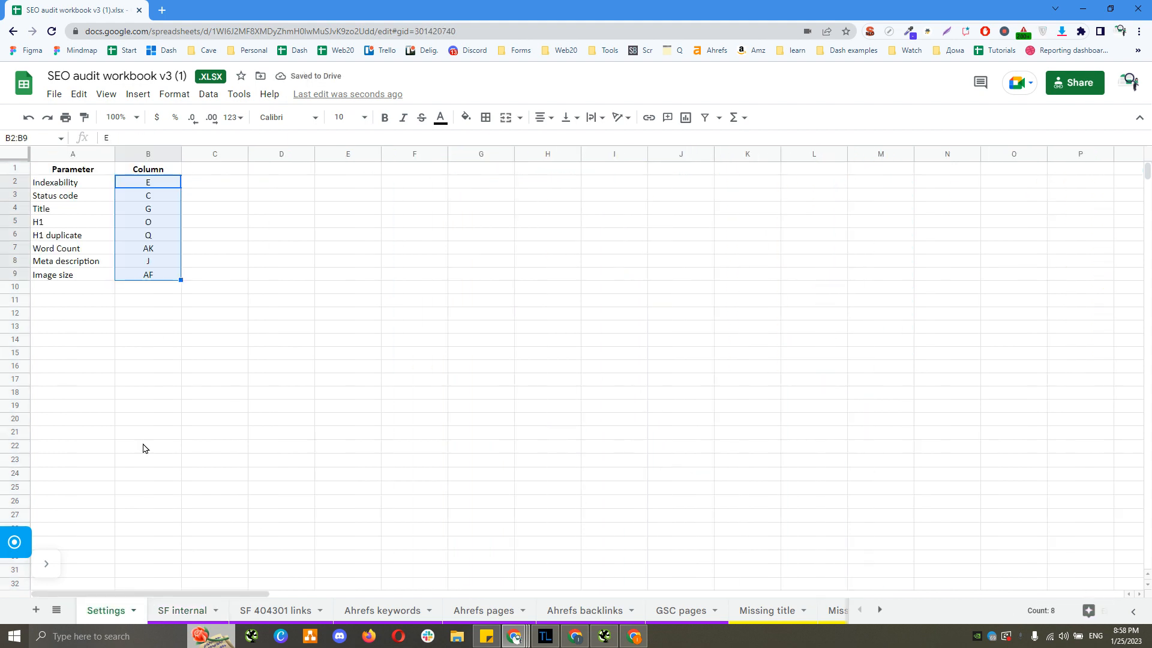
pyautogui.click(152, 252)
# Go to the Pages sheet and check the Word Count column returned by the query.
pyautogui.scroll(-8, 810, 610)
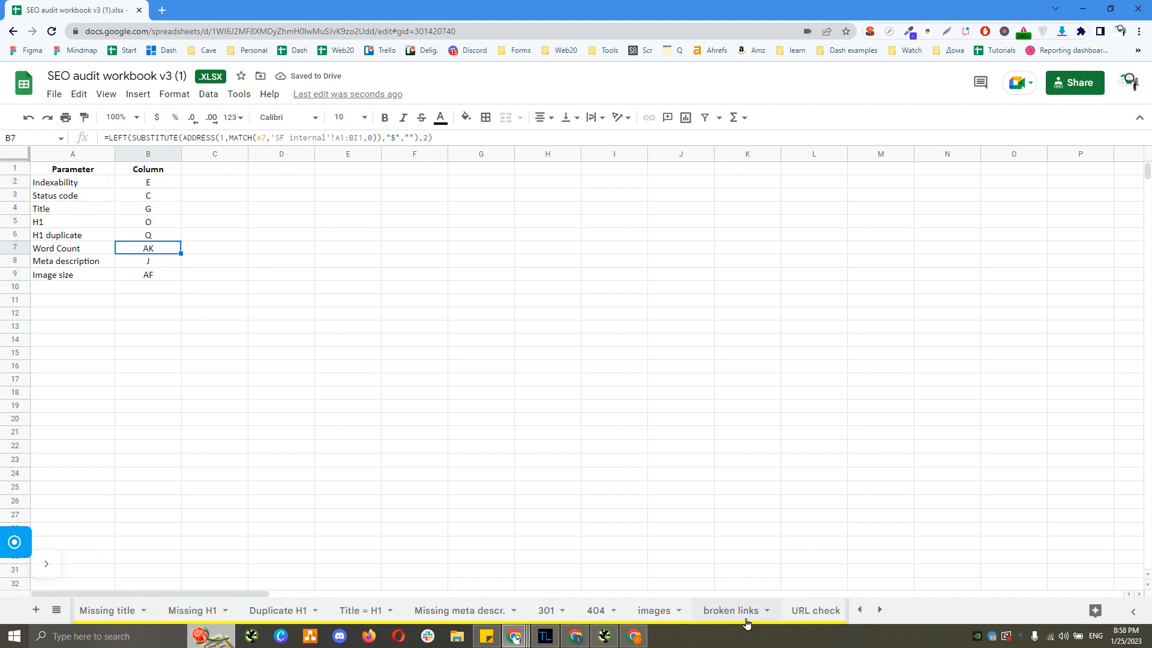
pyautogui.scroll(-3, 604, 613)
pyautogui.click(706, 610)
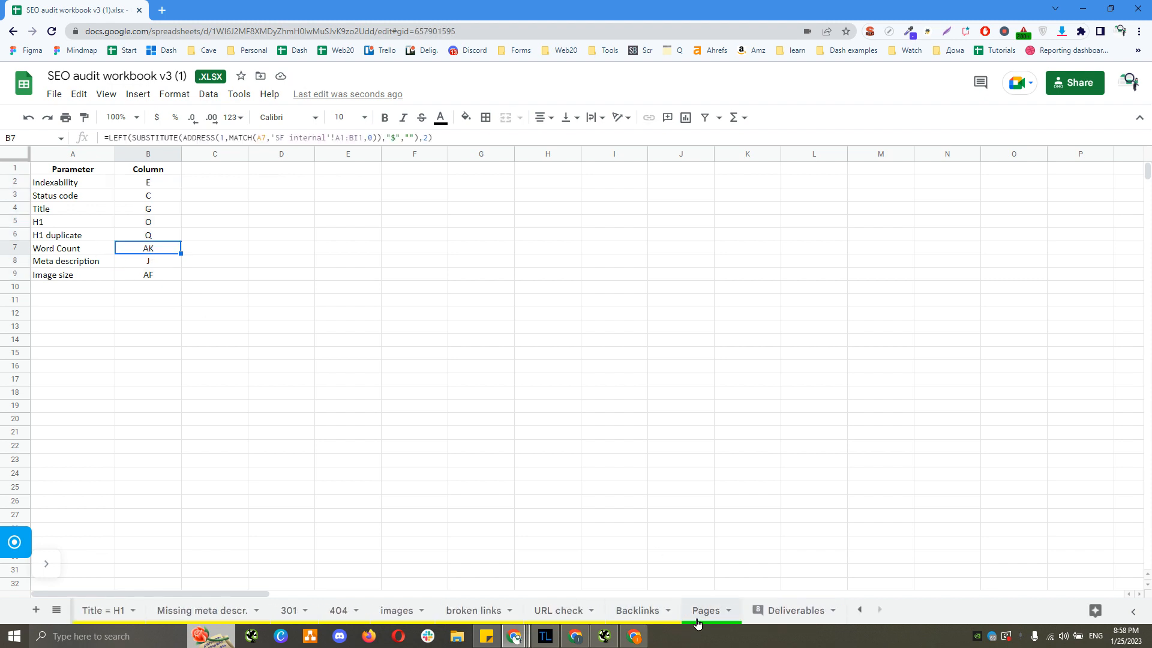
pyautogui.scroll(10, 113, 609)
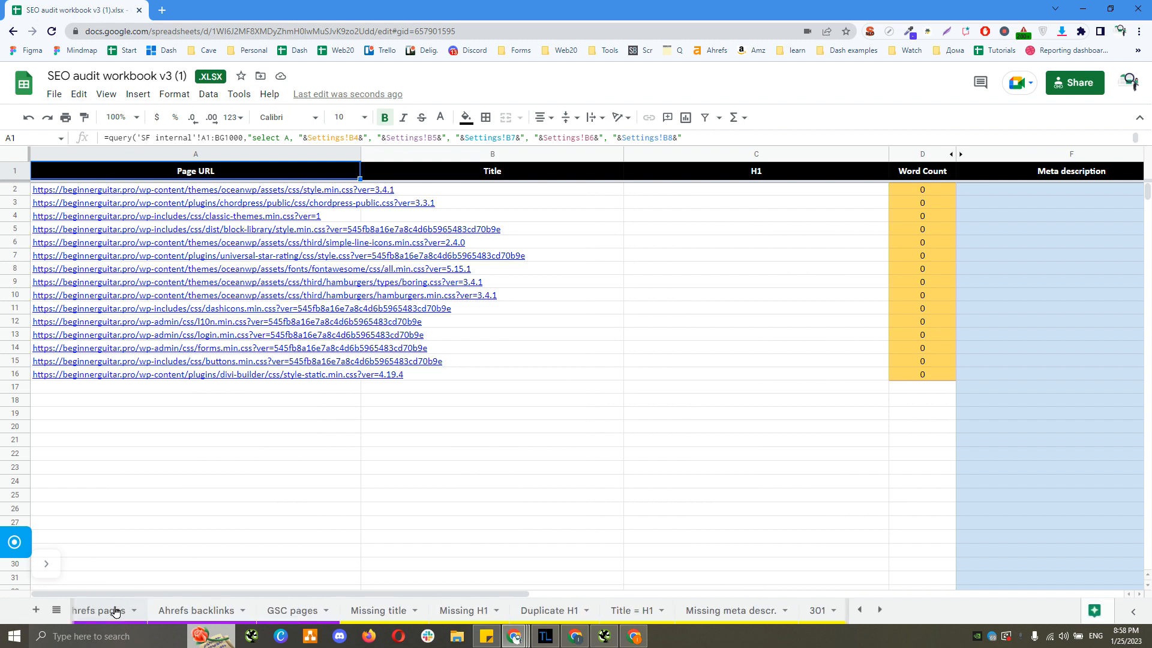
# On SF internal, move Inlinks to column AB, Size (bytes) after Word Count and % of Total before it, and check B7 on Settings.
pyautogui.click(159, 611)
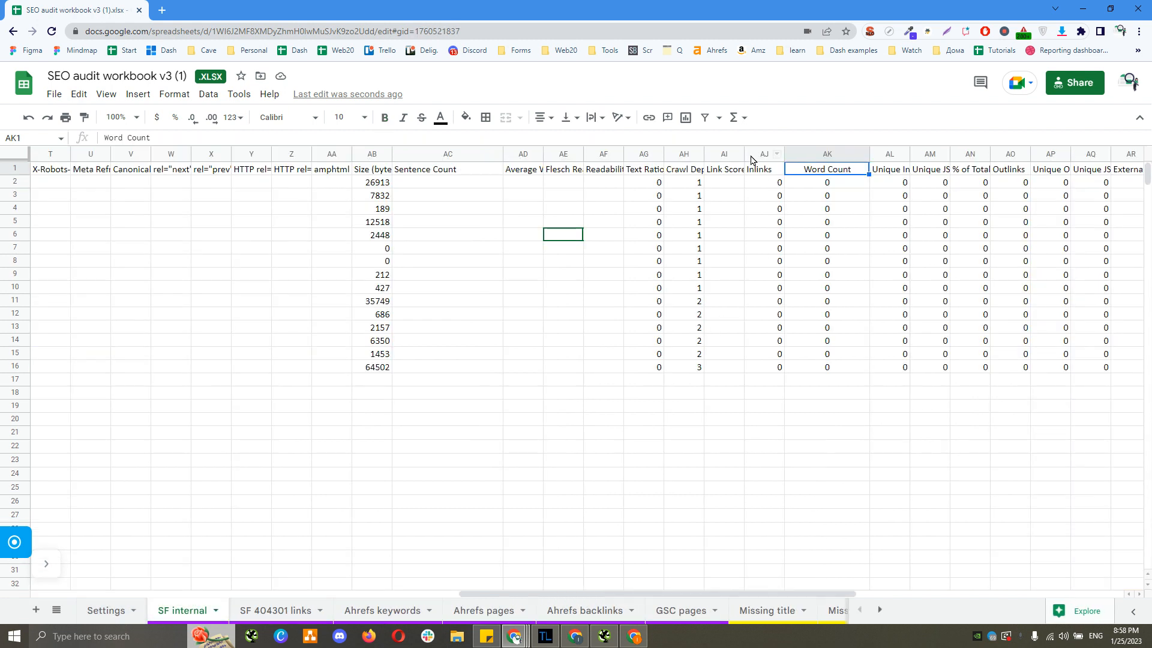
pyautogui.click(763, 154)
pyautogui.moveTo(763, 154); pyautogui.dragTo(834, 154)
pyautogui.click(378, 154)
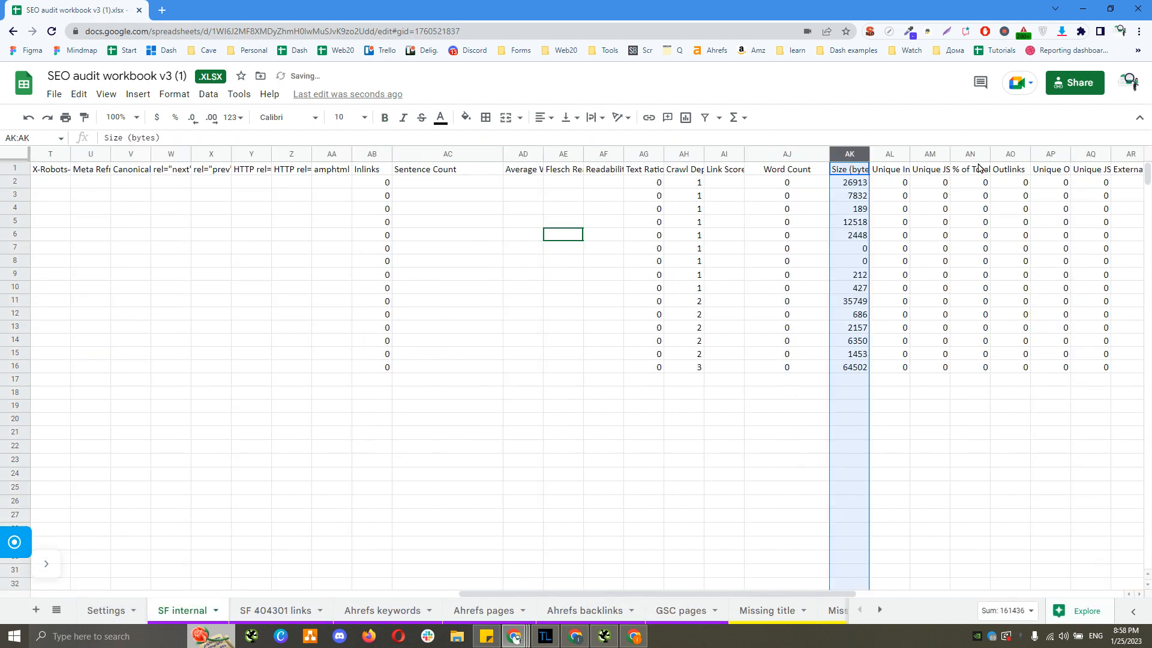
pyautogui.click(970, 154)
pyautogui.moveTo(969, 154); pyautogui.dragTo(773, 155)
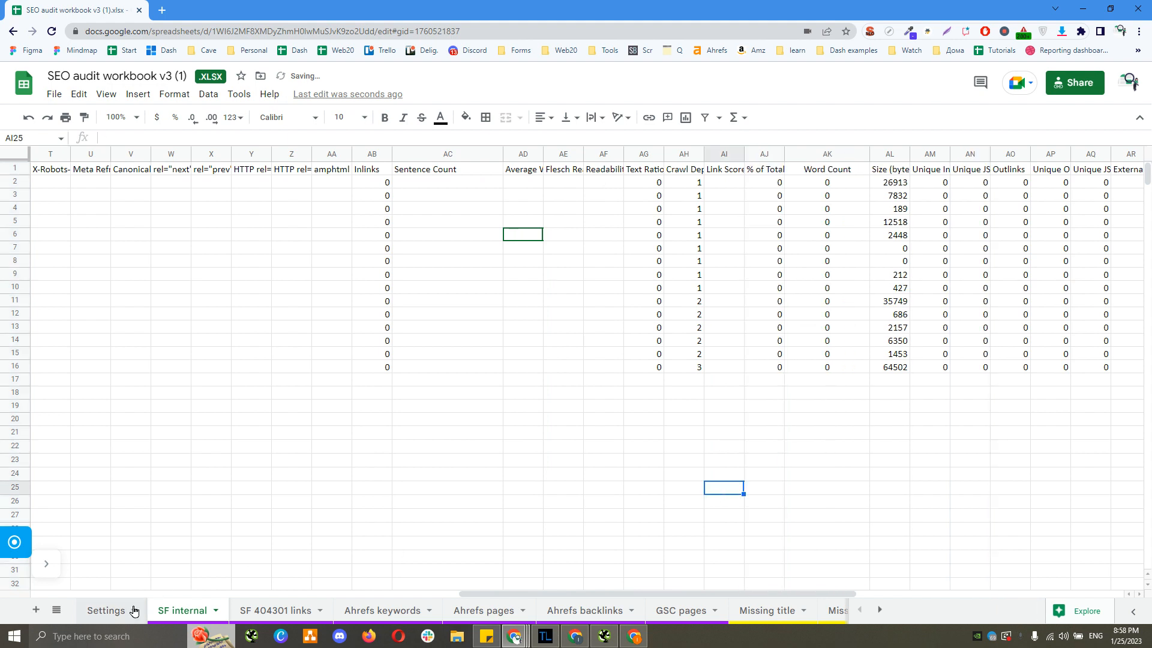
pyautogui.click(106, 610)
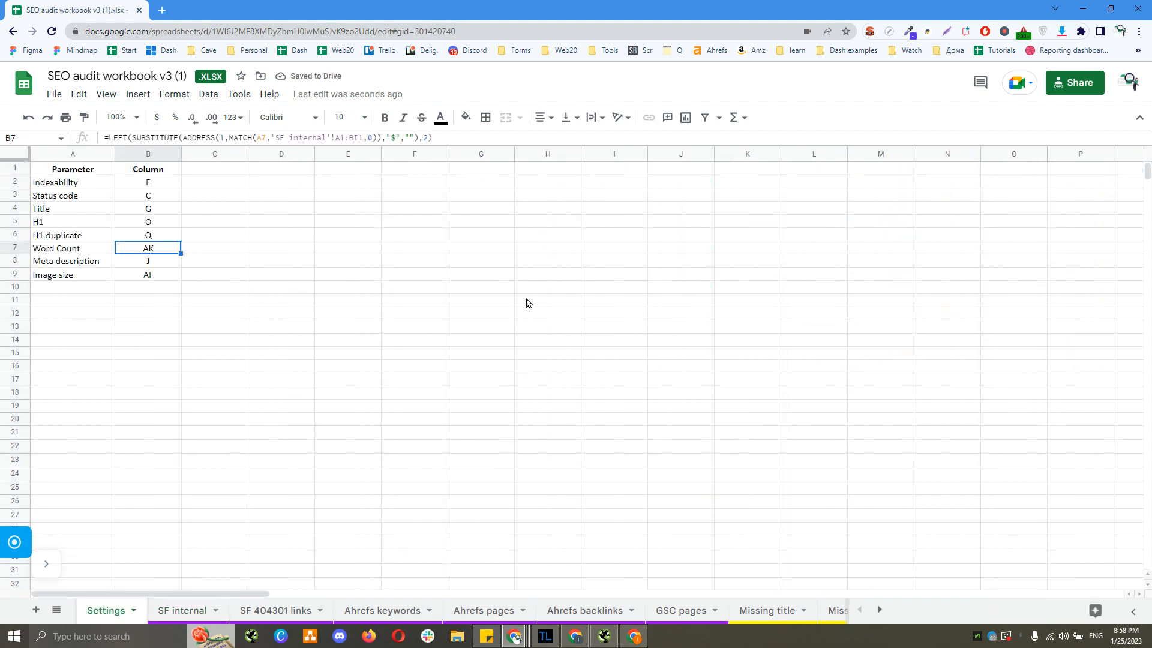
# Highlight the whole column-letter formula in B7 on Settings, and leave the cell without editing it.
pyautogui.click(47, 563)
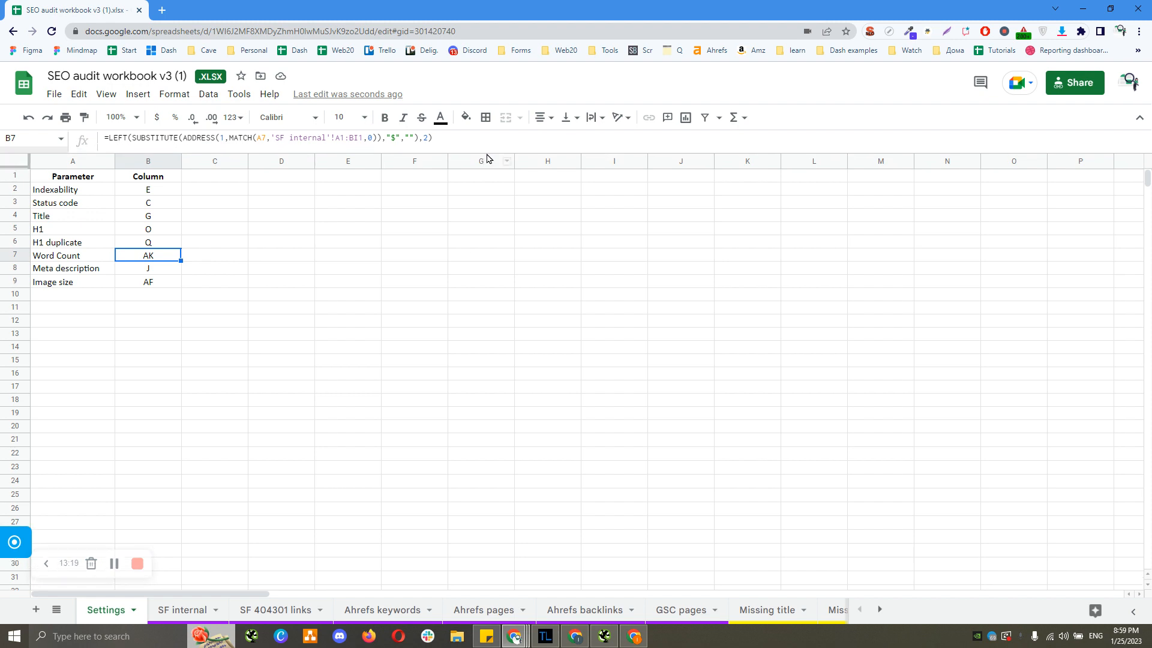
pyautogui.tripleClick(431, 137)
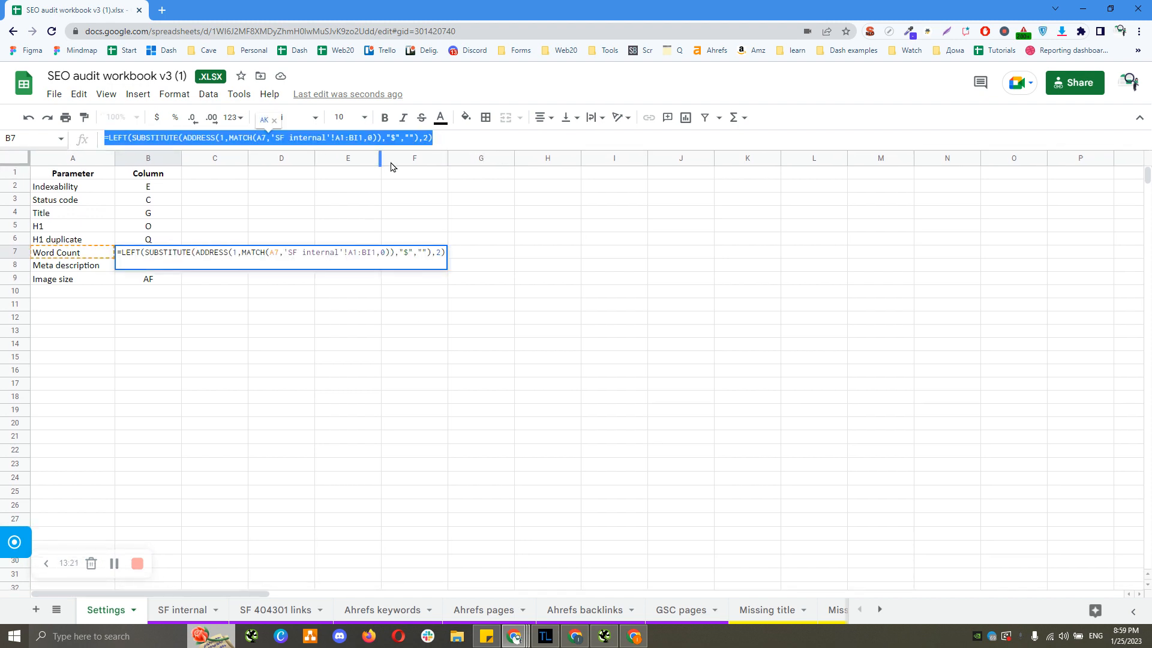
pyautogui.click(448, 138)
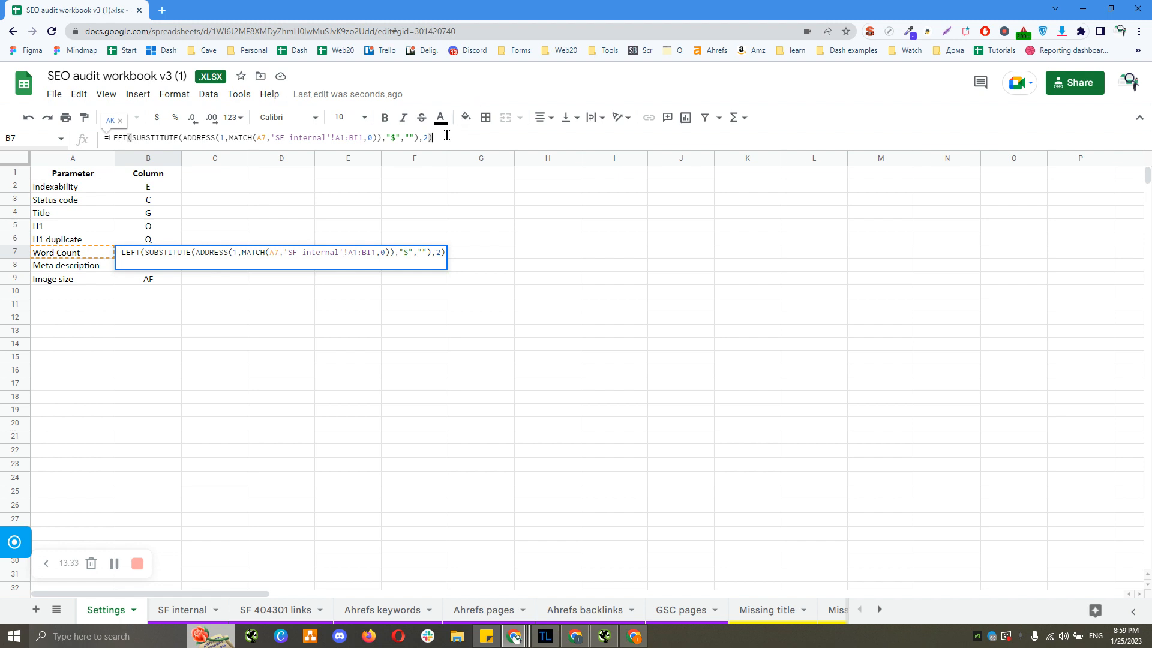
pyautogui.moveTo(445, 137); pyautogui.dragTo(104, 138)
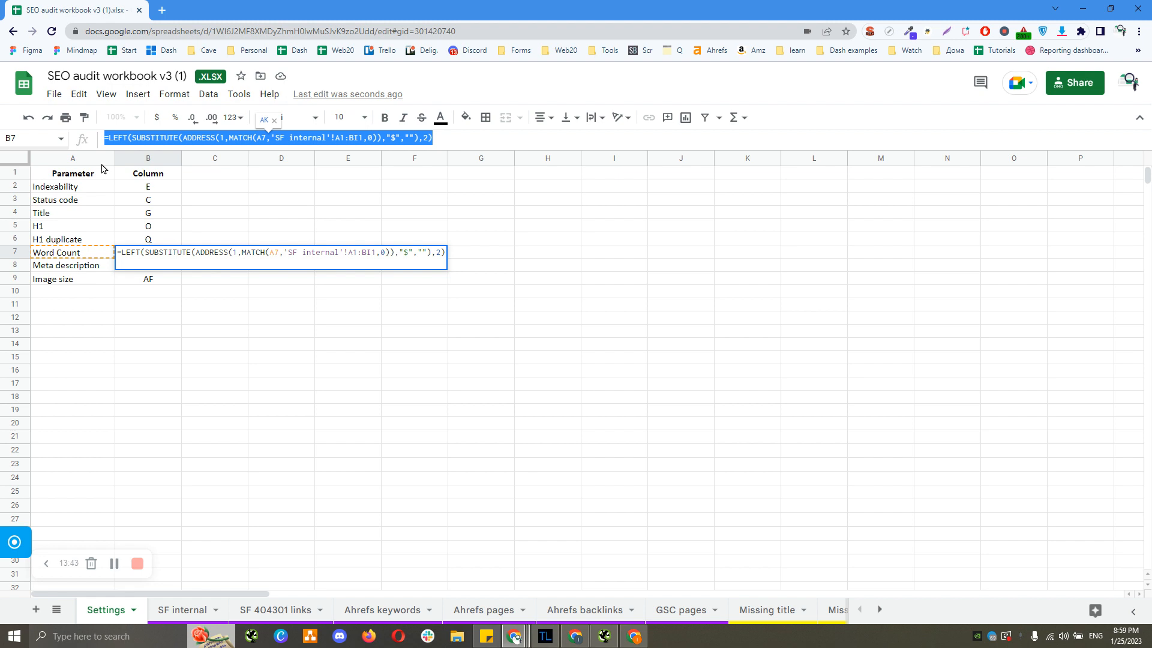
pyautogui.click(54, 94)
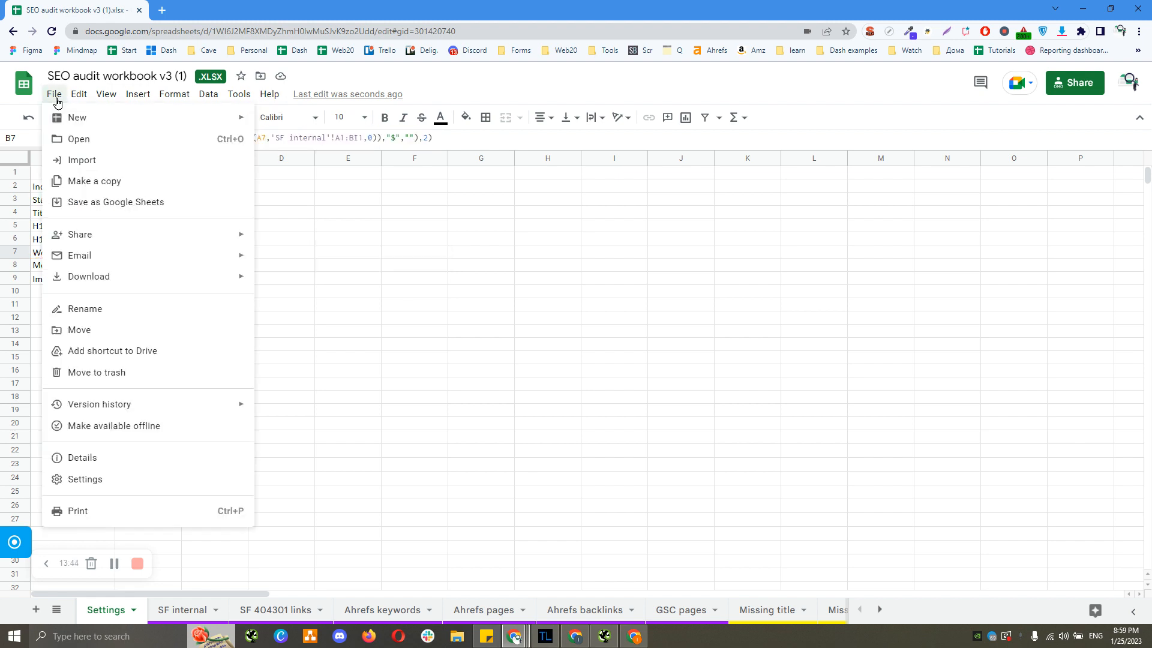
pyautogui.click(480, 79)
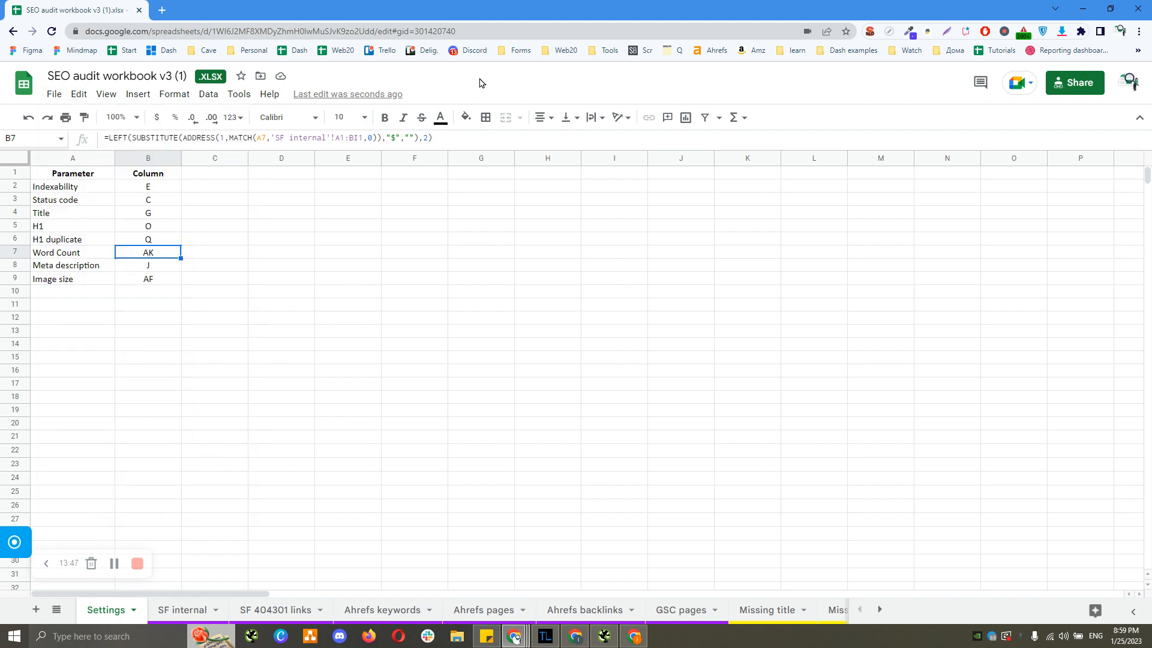